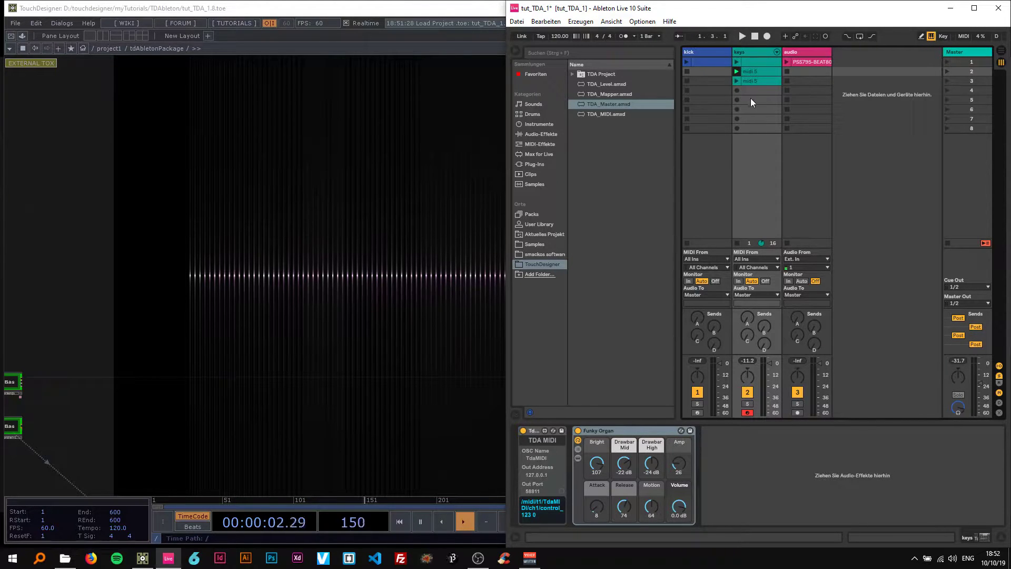
Inspect the notes of the first MIDI clip in the keys track and return to the track's device view.
double_click(753, 73)
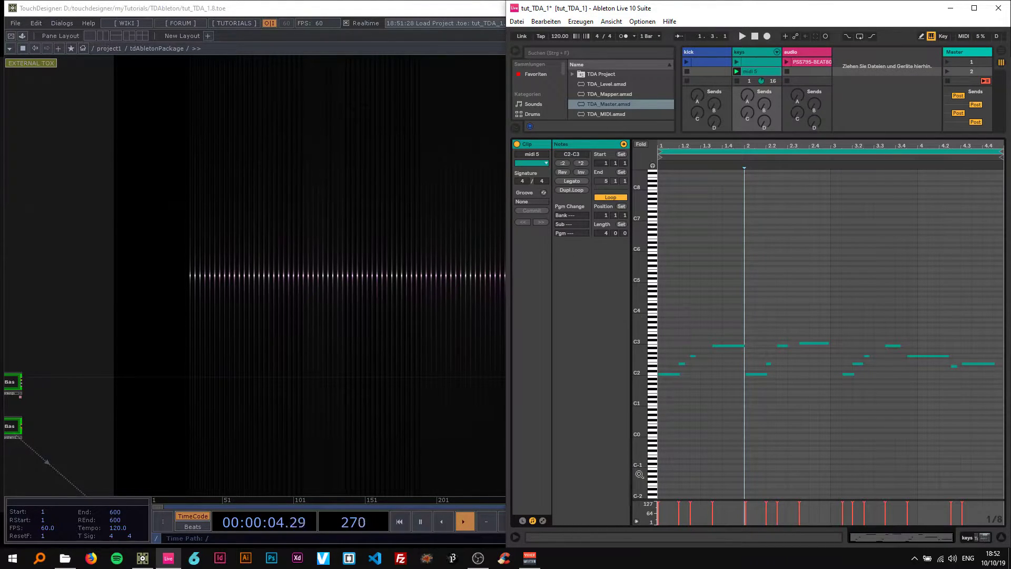
click(687, 258)
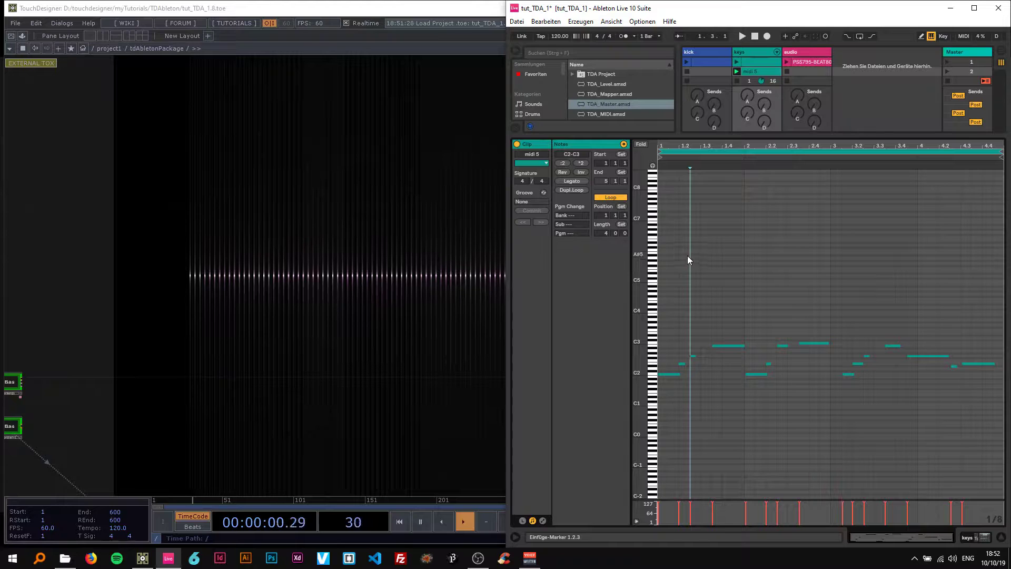
click(768, 71)
click(968, 536)
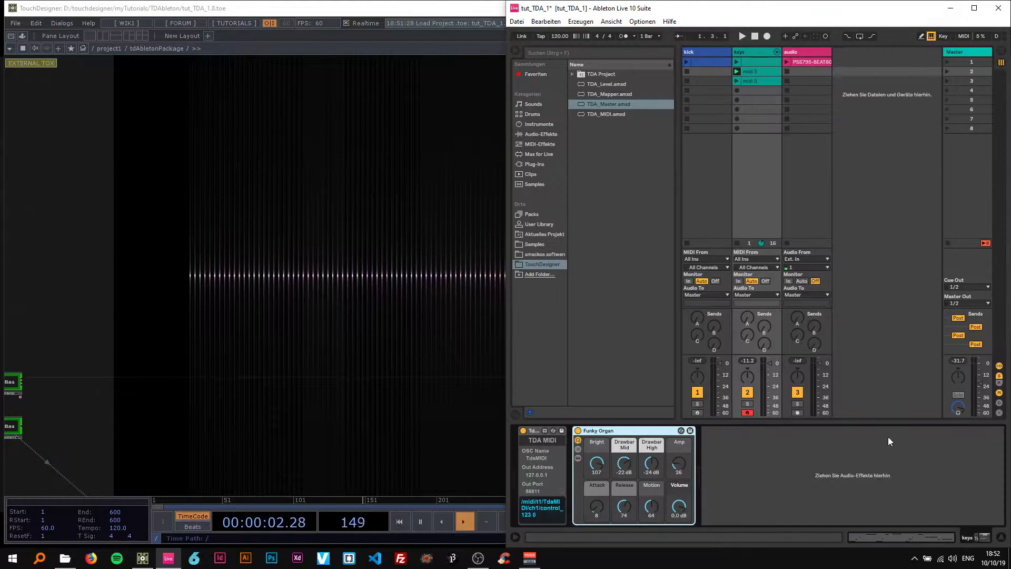
Switch to TouchDesigner and examine the visual of vertical lines driven by the MIDI notes.
click(753, 192)
click(365, 175)
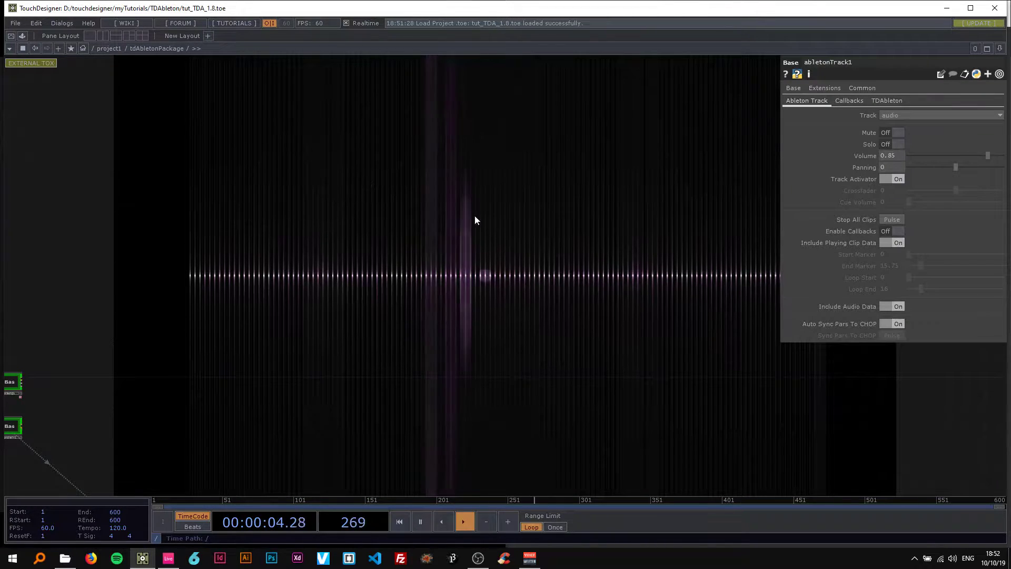
drag(416, 244, 392, 255)
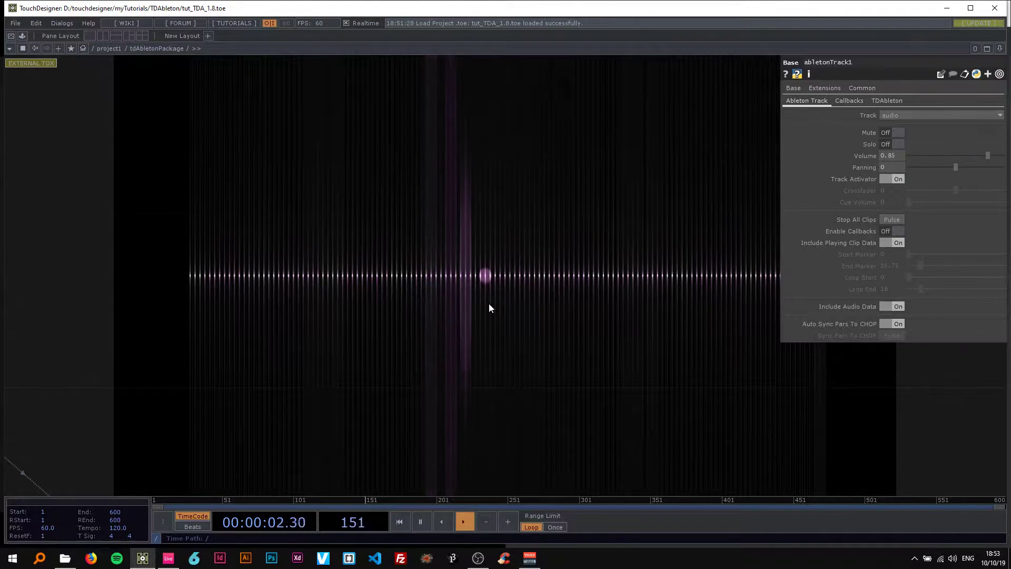
Switch to Ableton Live and play test notes on the keys track in the C2 and C1 octaves, watching the visual.
click(169, 558)
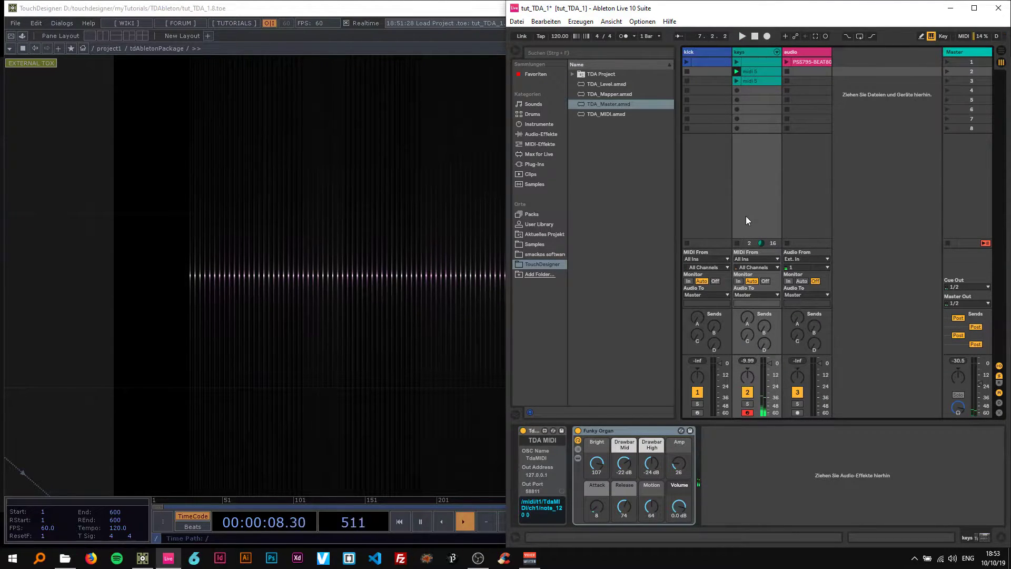
key(z)
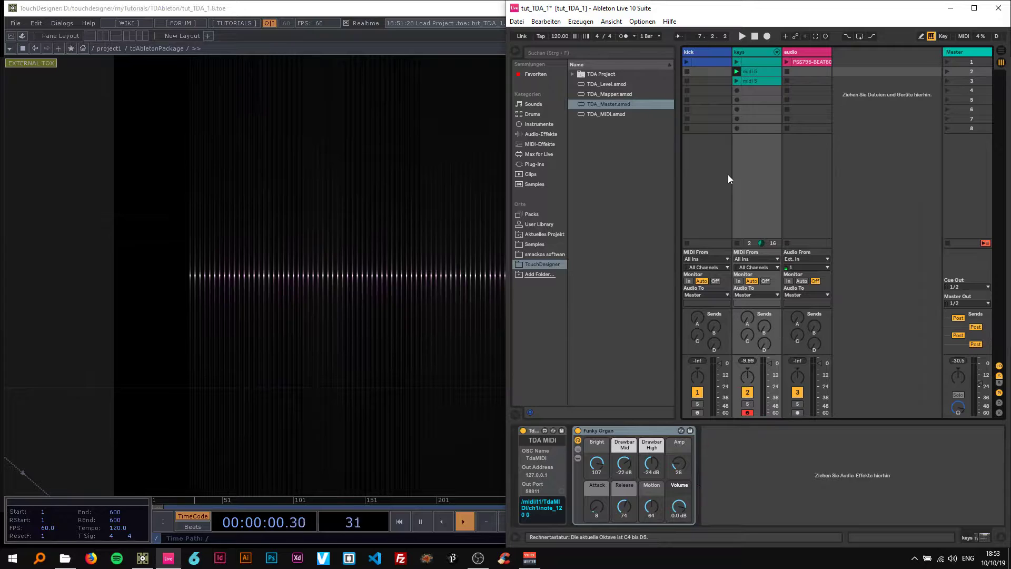
key(z)
key(z)
key(a)
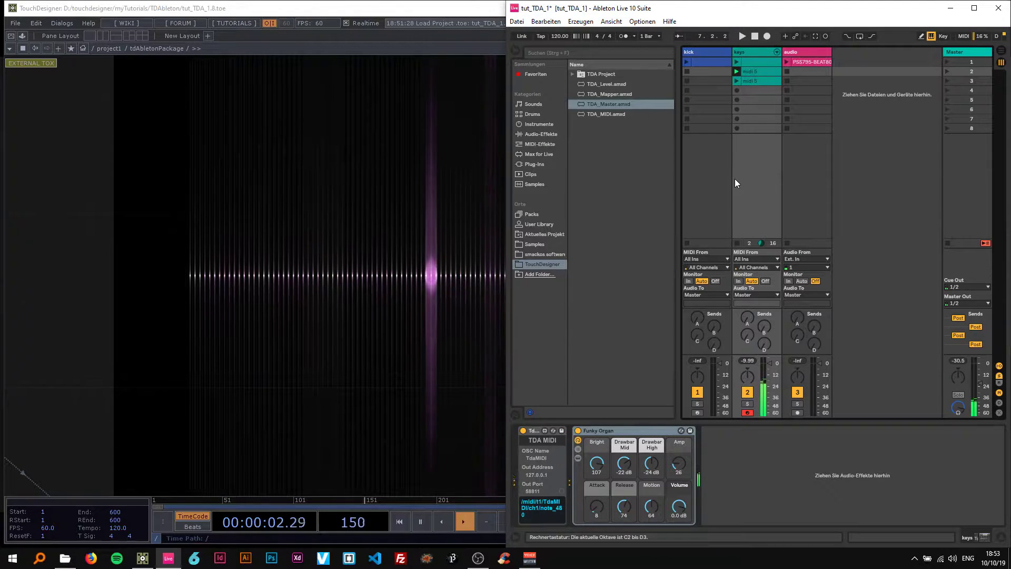
key(g)
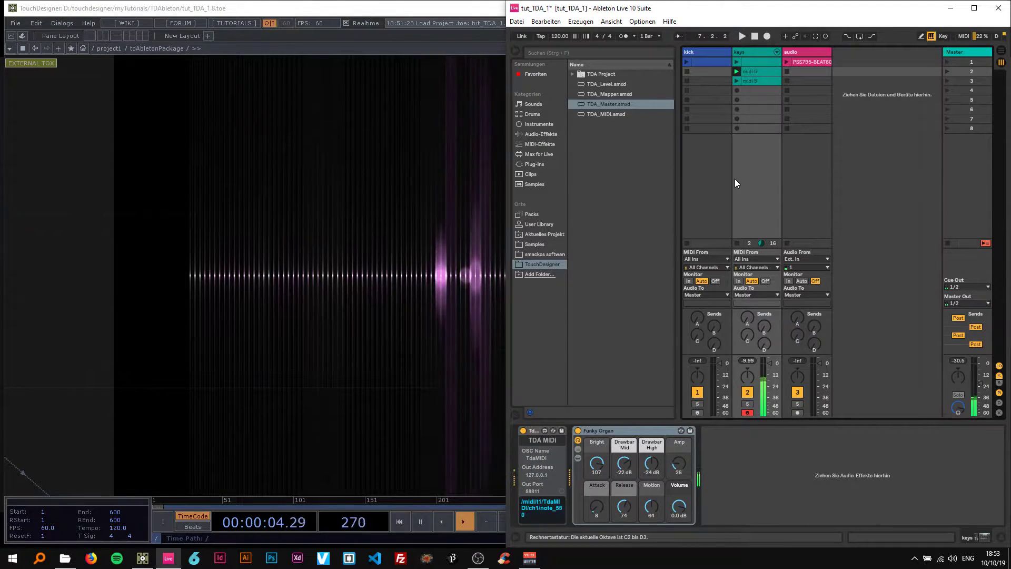
key(d)
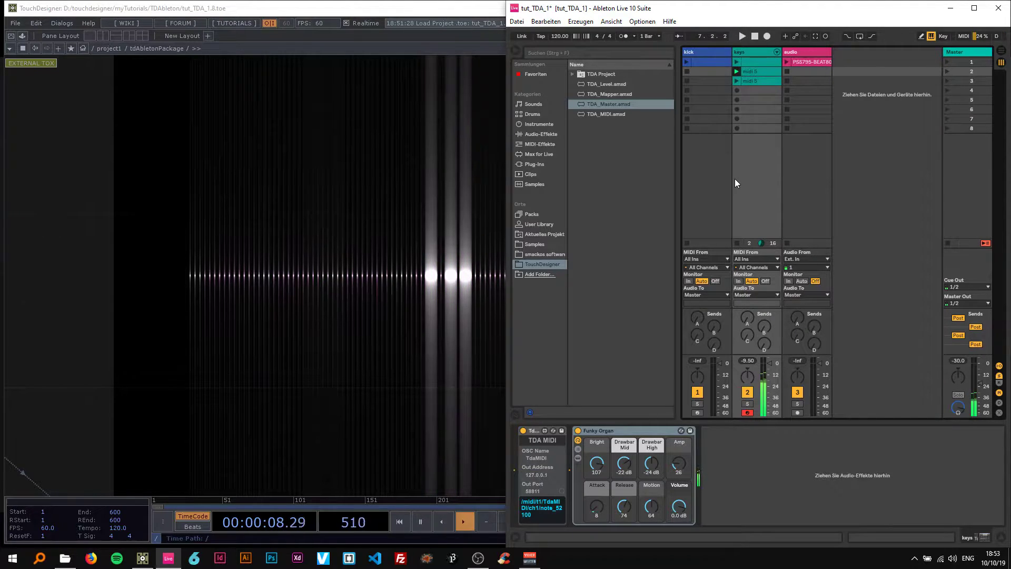
key(z)
key(s)
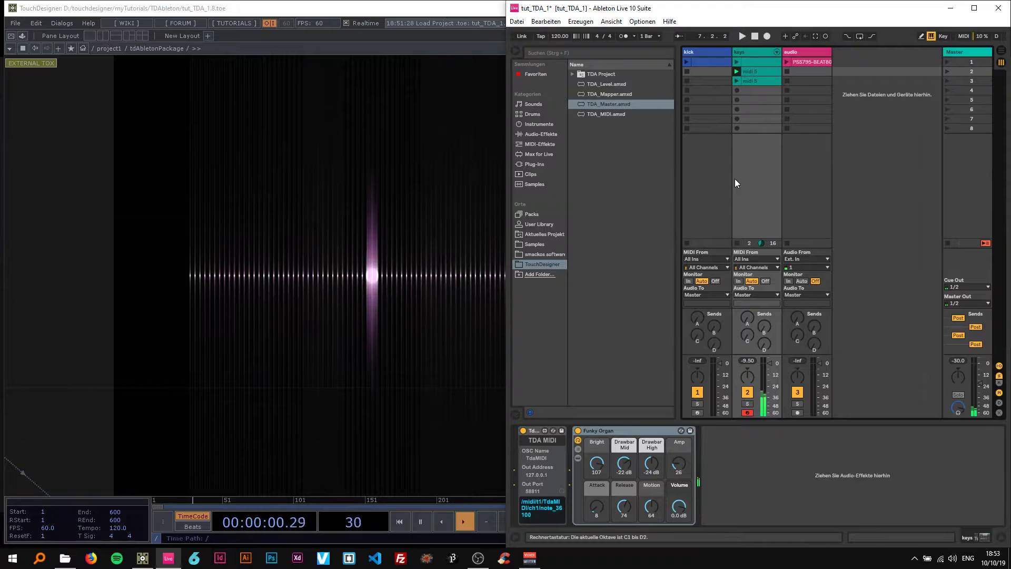
key(d)
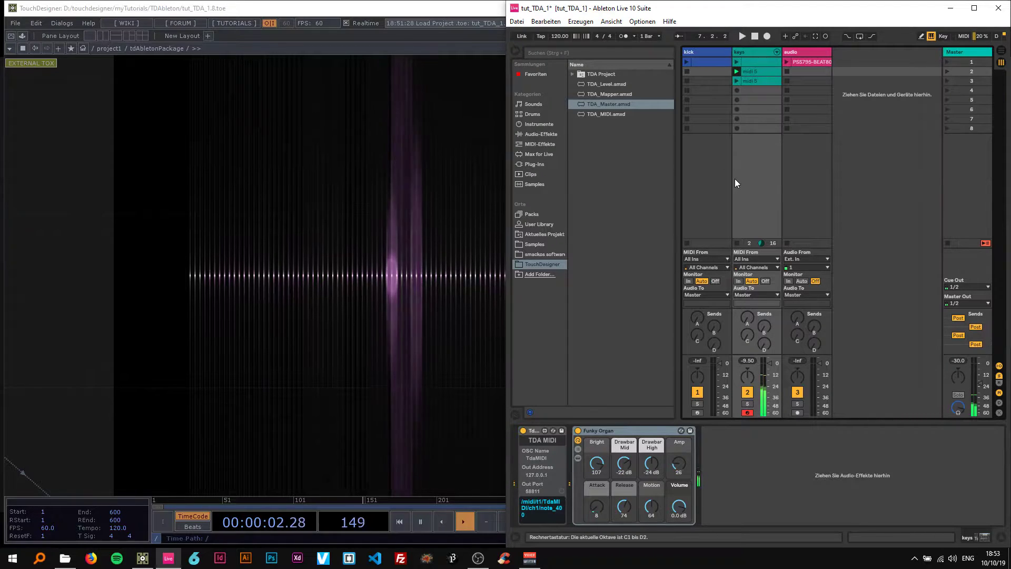
Switch to TouchDesigner and examine the operator chain that builds the note-driven visual.
click(308, 245)
scroll(307, 243, down, 6)
drag(315, 268, 369, 187)
scroll(315, 273, up, 3)
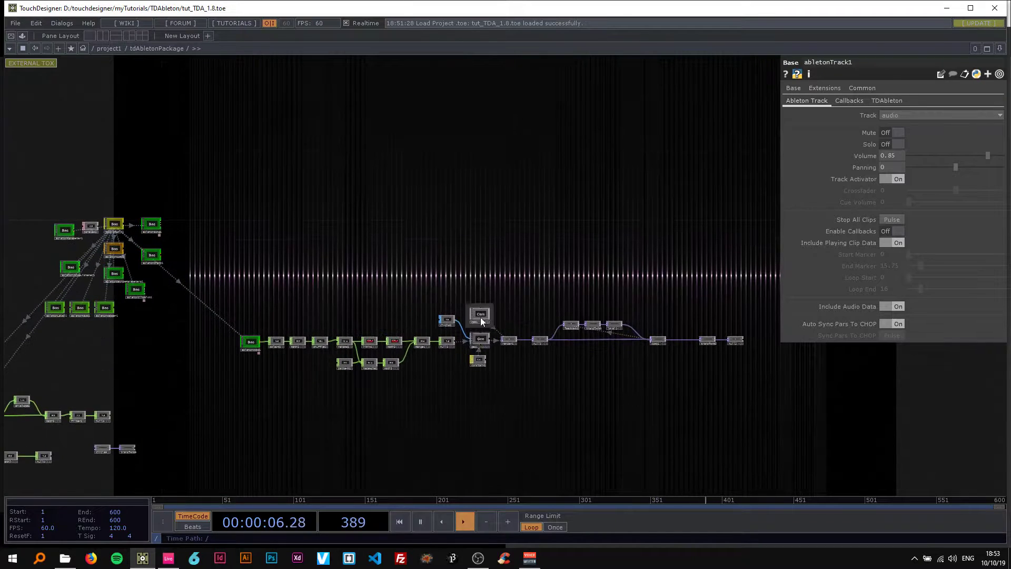
Start a new TouchDesigner project.
click(169, 557)
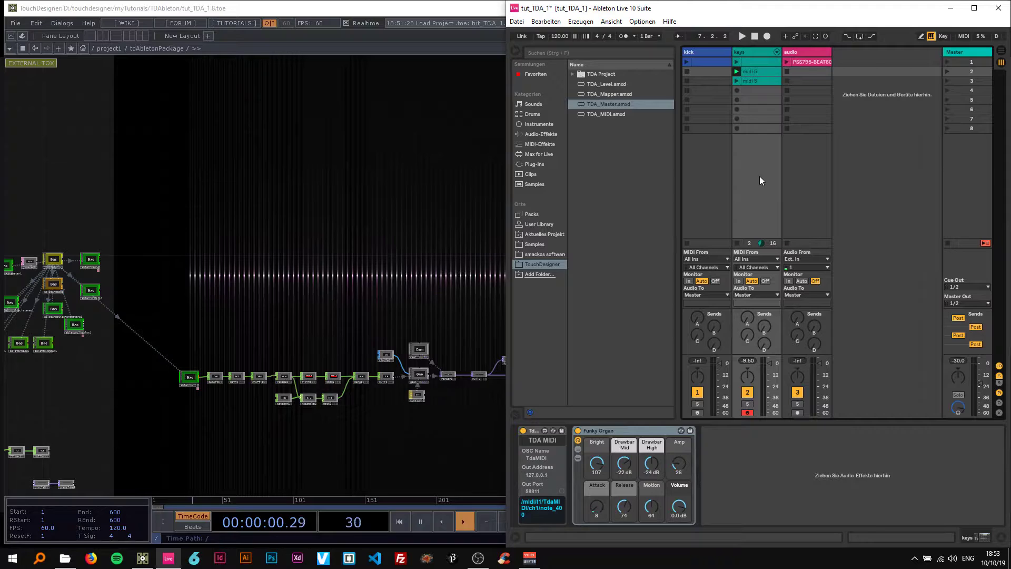
click(15, 23)
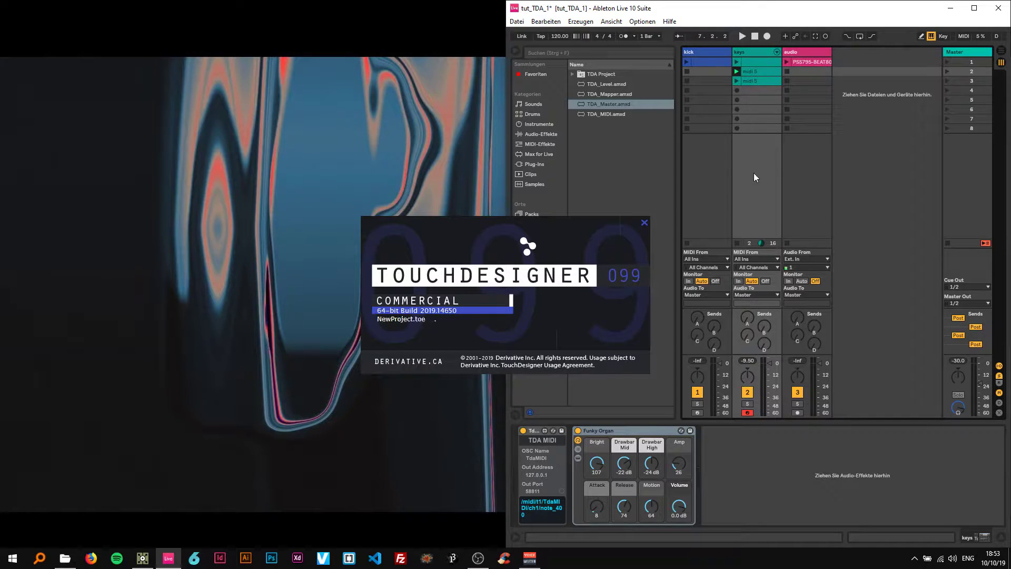
Delete the TDA MIDI device from the keys track in Ableton Live and select TDA_MIDI.amxd in the browser.
click(747, 57)
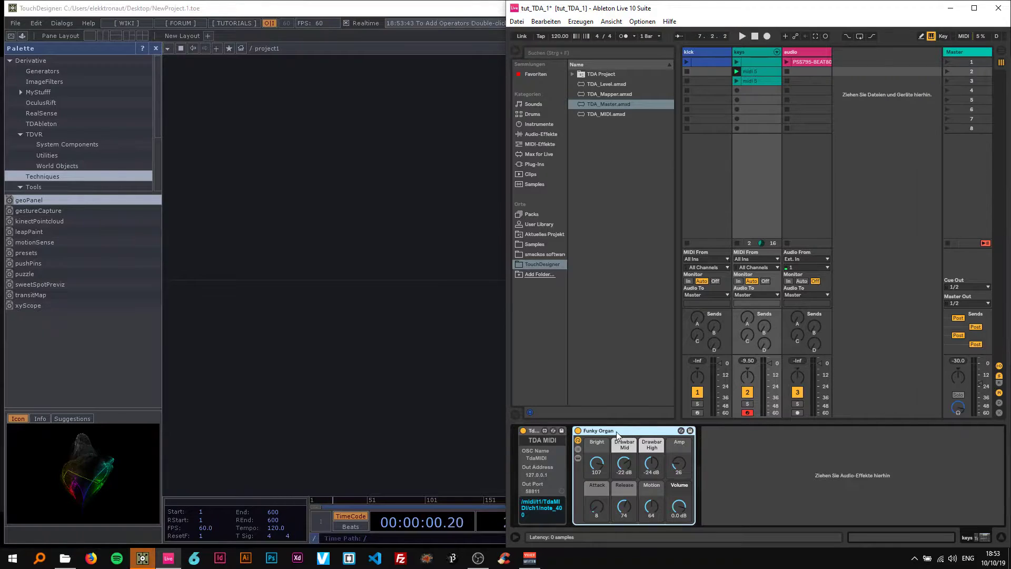
click(527, 434)
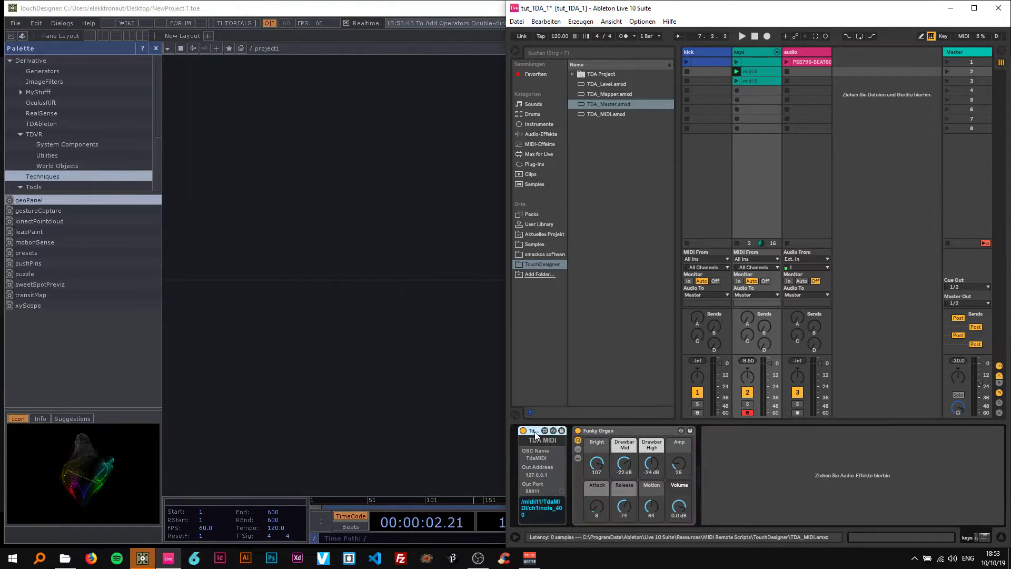
key(Delete)
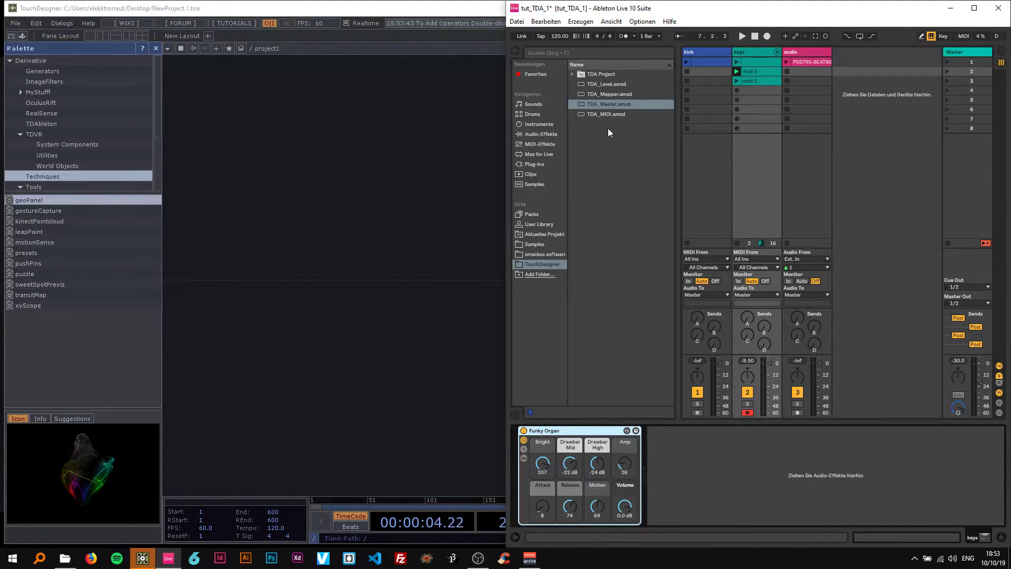
click(610, 115)
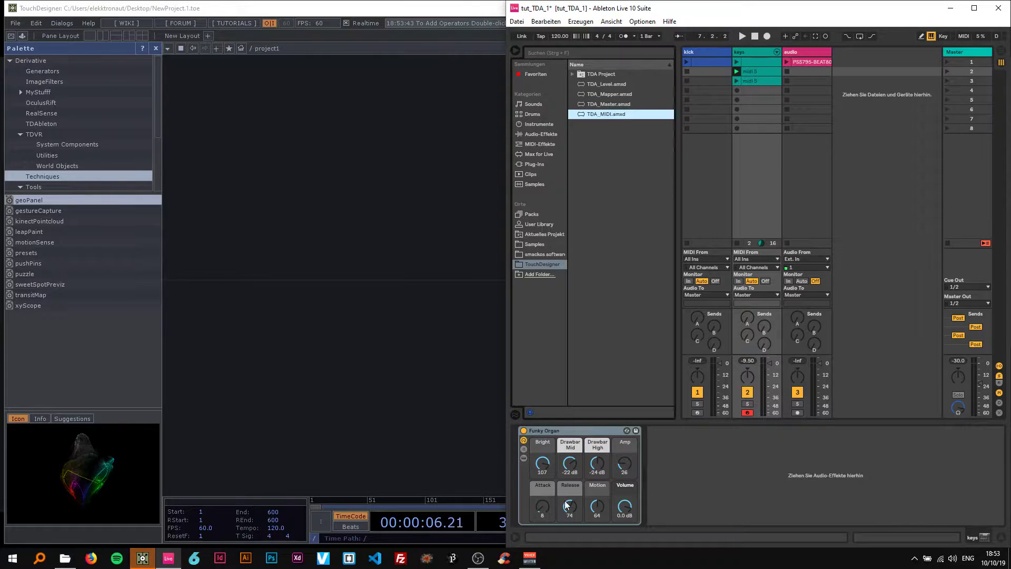
Switch to TouchDesigner, add tdAbletonPackage from the palette's TDAbleton folder to the project network, and close the palette.
click(339, 296)
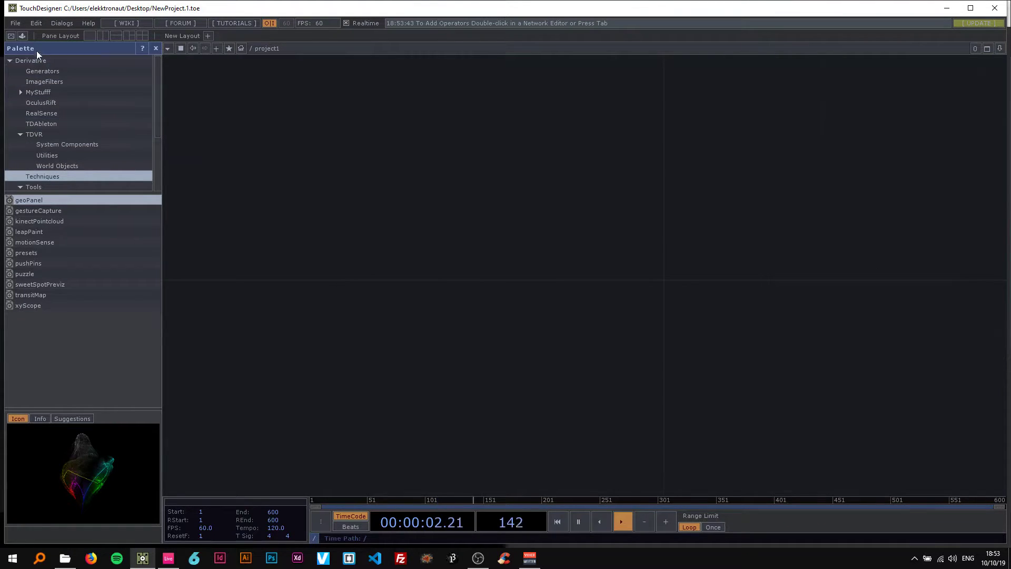
double_click(134, 4)
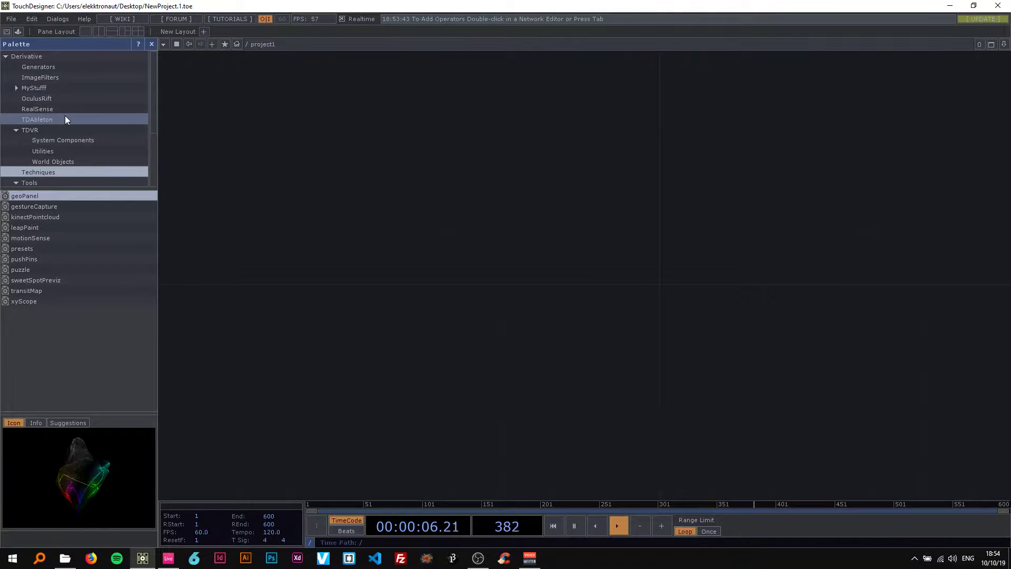
click(42, 120)
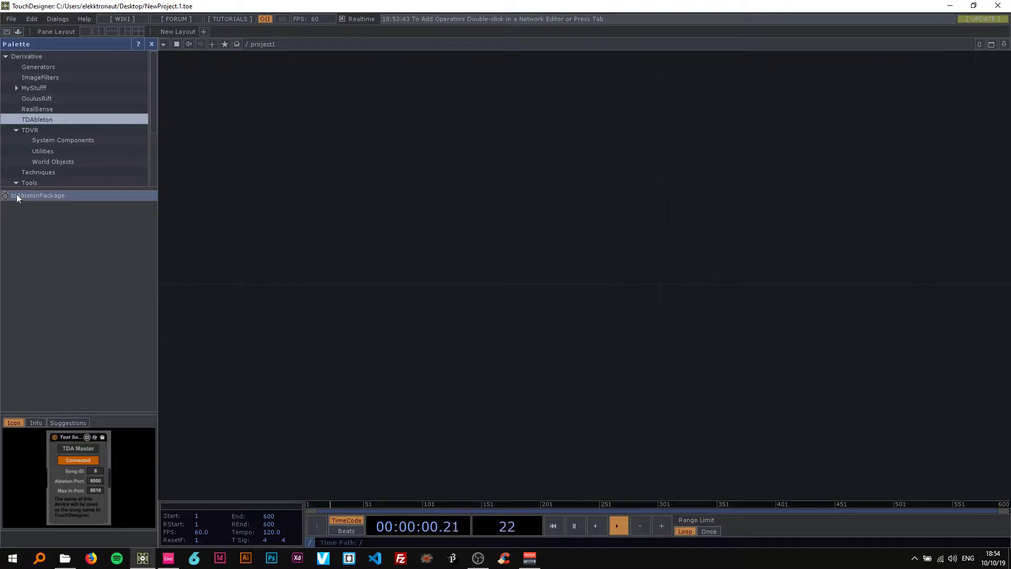
drag(17, 195, 386, 275)
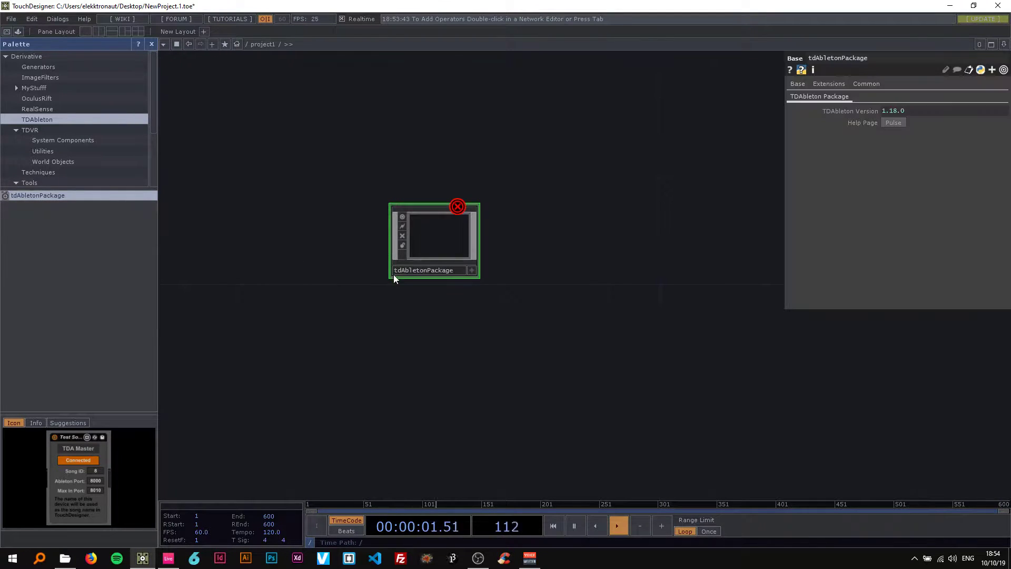
scroll(425, 230, up, 3)
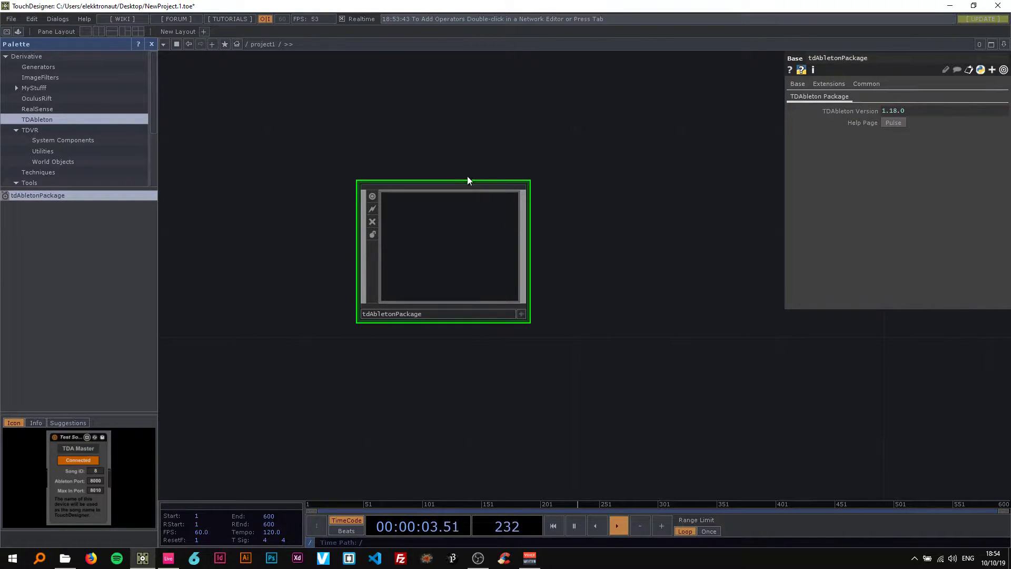
click(152, 44)
scroll(174, 221, up, 2)
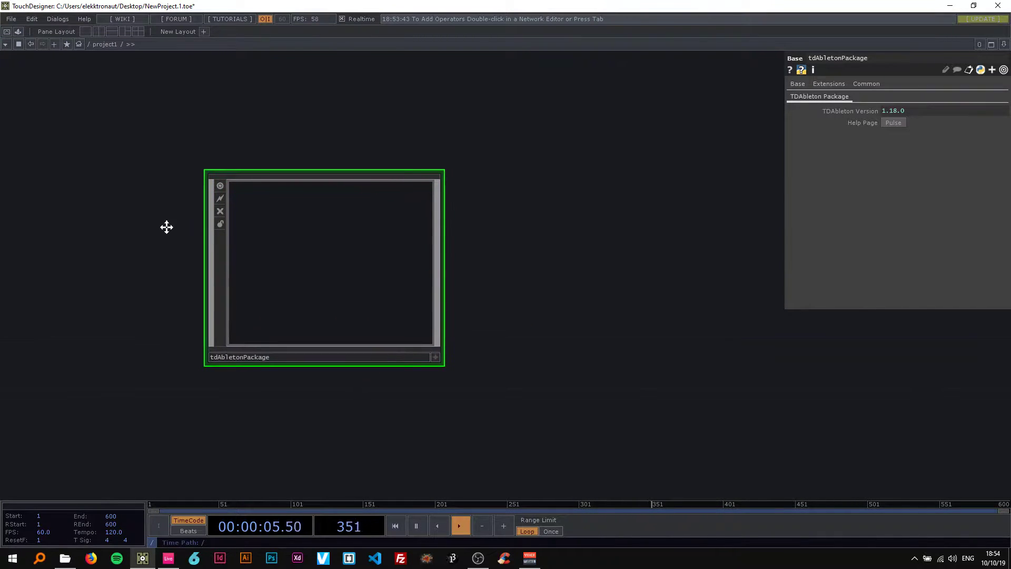
Switch to Ableton Live and check the TDA Master device on the Master track.
click(168, 558)
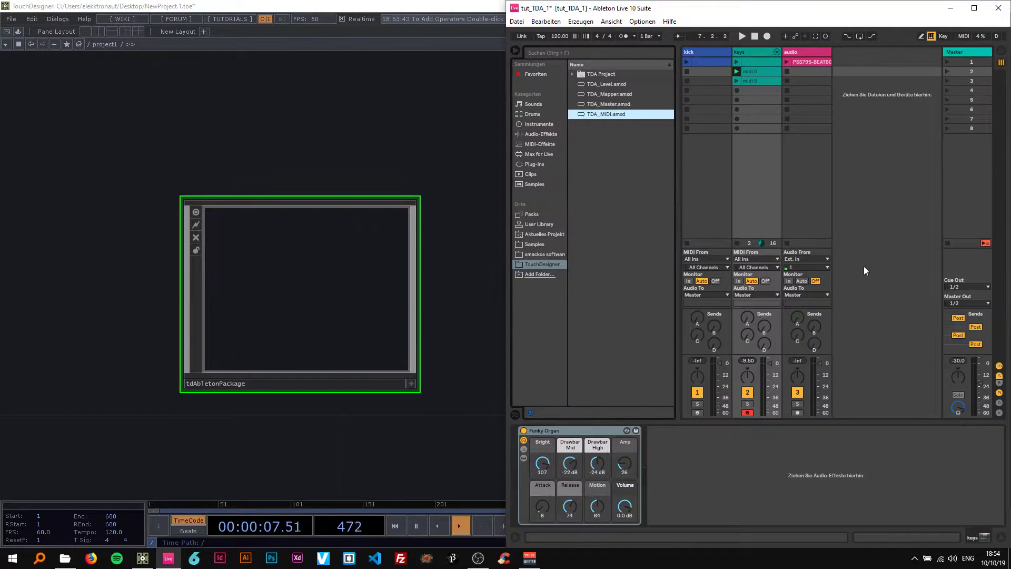
click(975, 56)
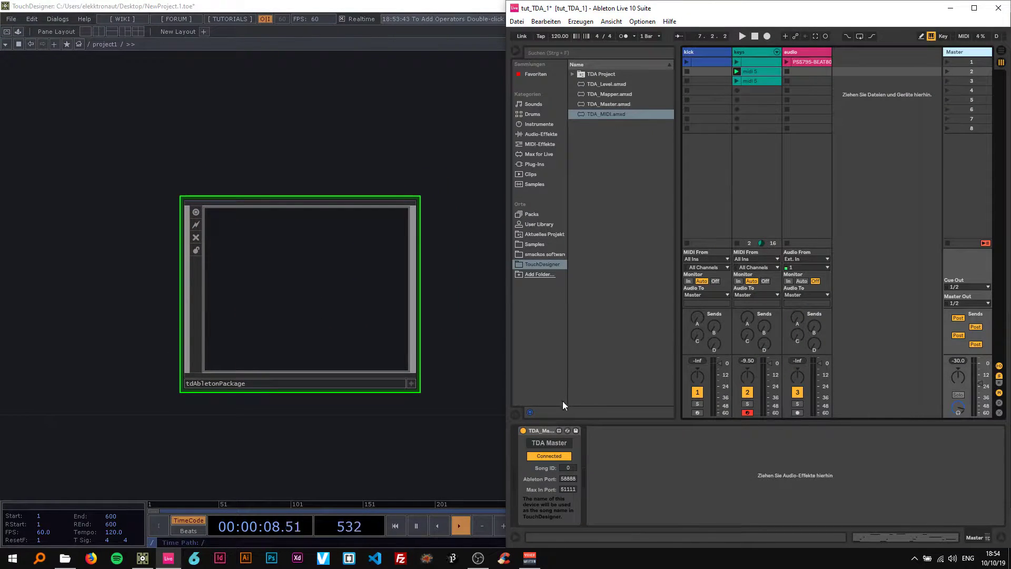
click(746, 152)
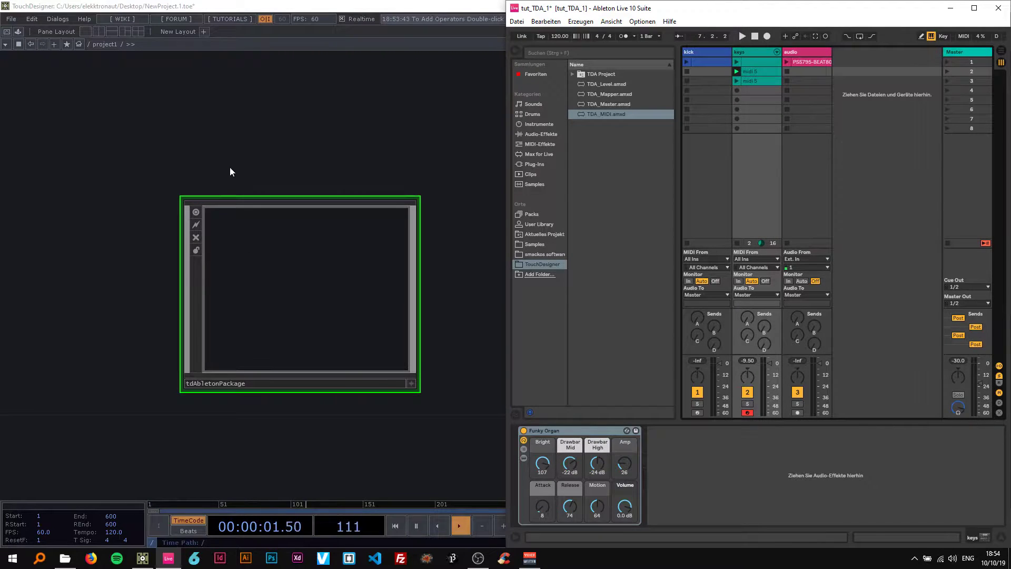
Switch to TouchDesigner and enter the tdAbletonPackage network to look over its components.
click(283, 276)
scroll(284, 276, up, 3)
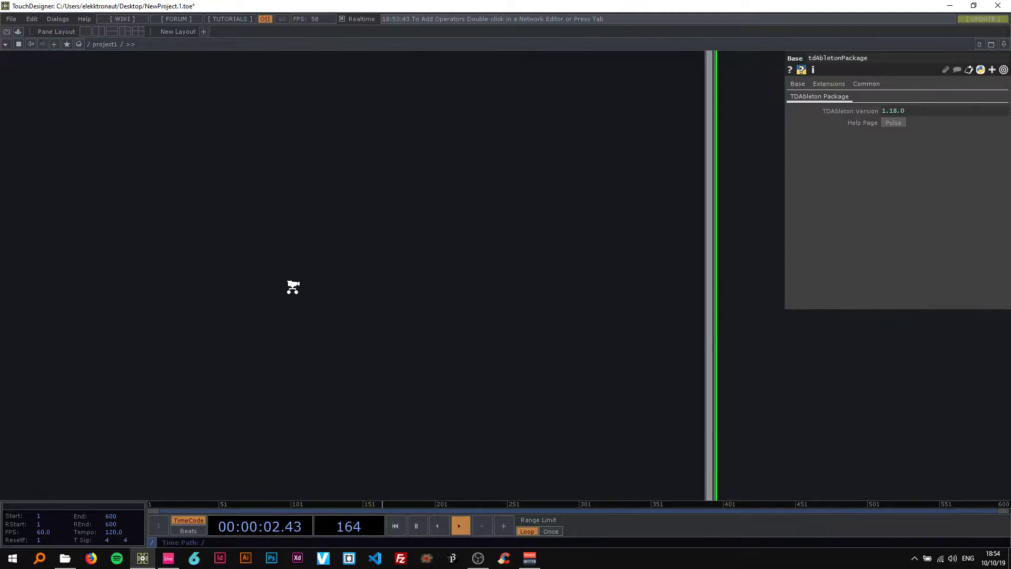
scroll(293, 287, up, 2)
scroll(318, 306, down, 3)
drag(314, 304, 199, 270)
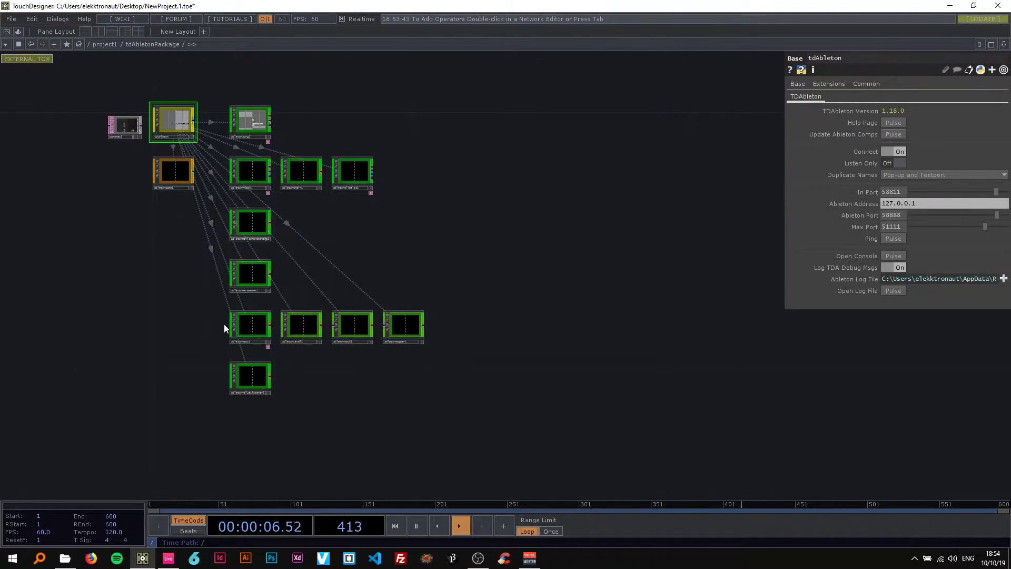
scroll(229, 324, up, 4)
scroll(264, 327, down, 5)
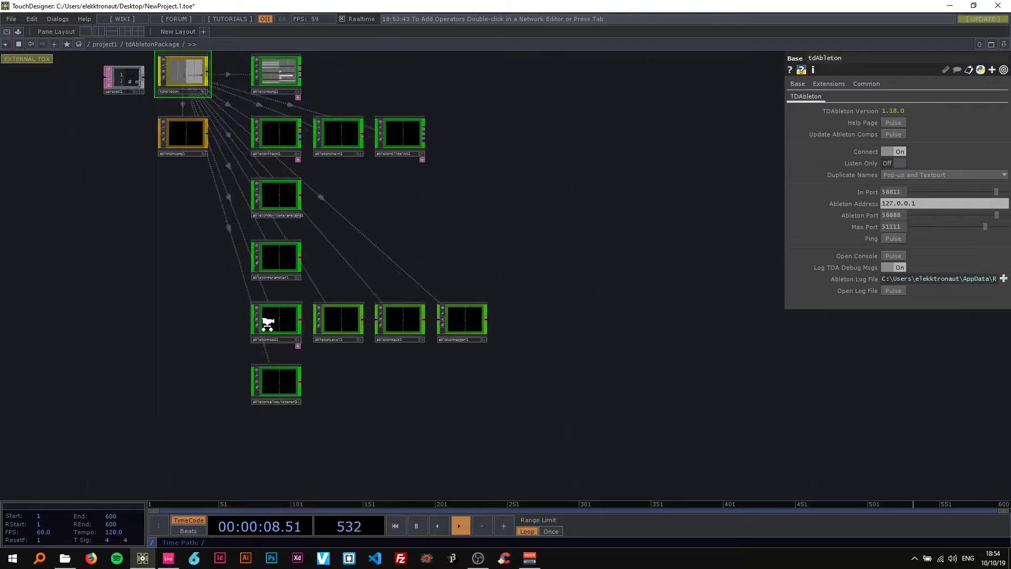
Separate the abletonMIDI1 component from the other package components into free space and select it to show its parameters.
drag(237, 352, 561, 147)
right_drag(362, 387, 232, 199)
scroll(232, 200, down, 2)
drag(296, 200, 32, 169)
click(437, 188)
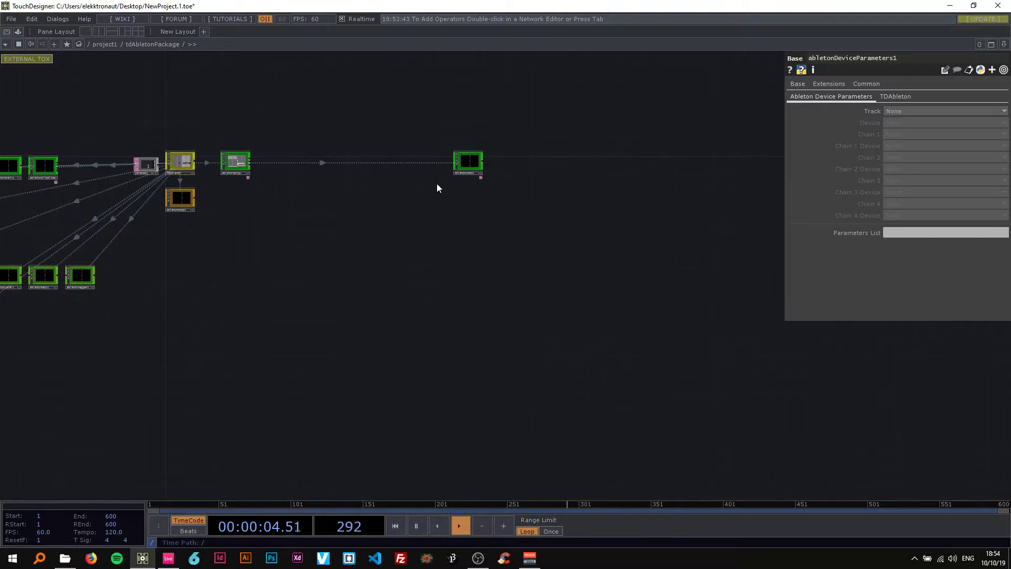
scroll(477, 161, up, 3)
drag(428, 132, 380, 181)
scroll(375, 210, up, 2)
click(397, 198)
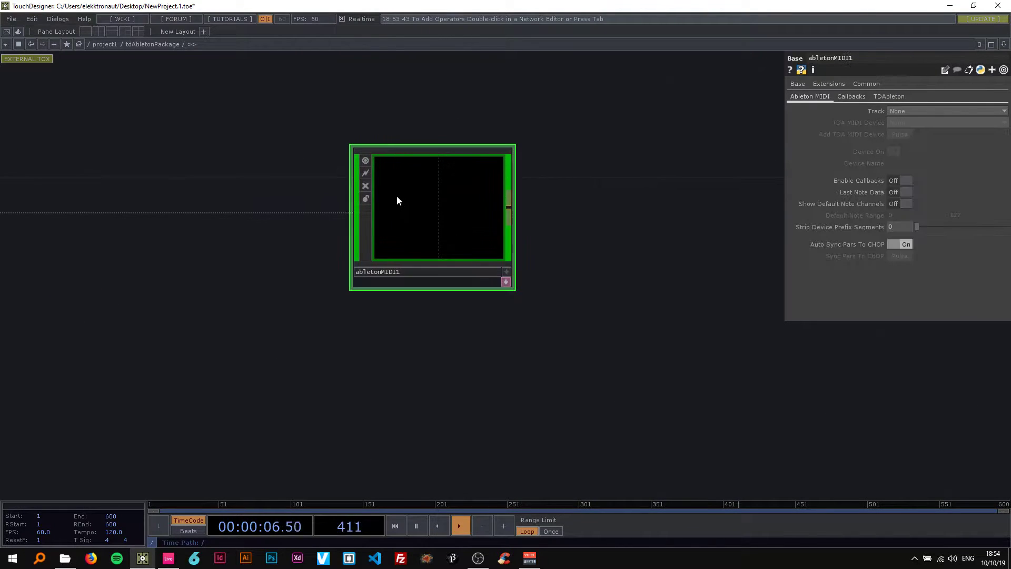
drag(322, 121, 200, 125)
drag(421, 107, 571, 113)
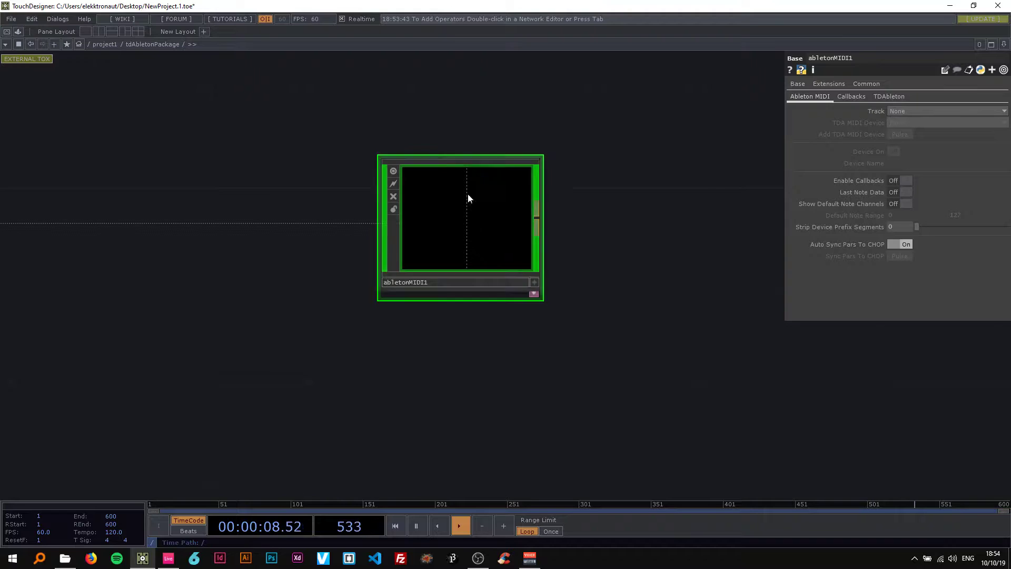
drag(566, 210, 468, 211)
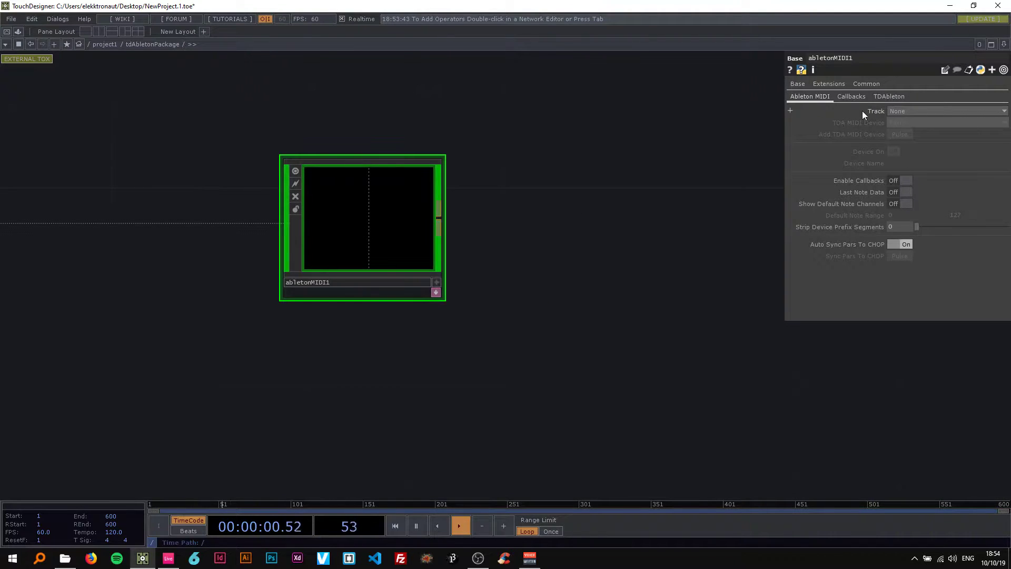
Assign abletonMIDI1 to the keys track, checking that track in Ableton Live, and add a TDA MIDI device to it.
click(918, 112)
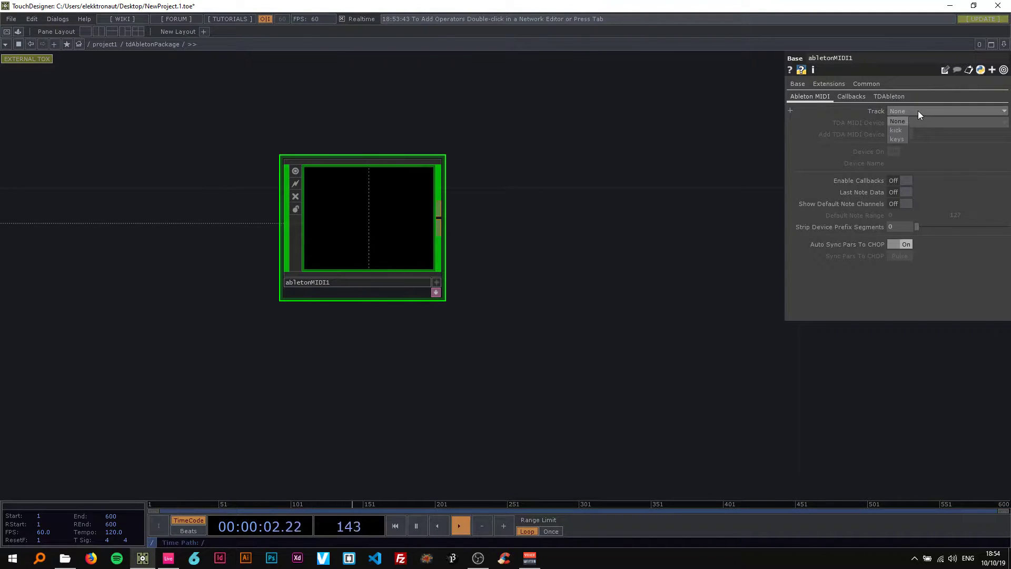
click(896, 138)
click(168, 557)
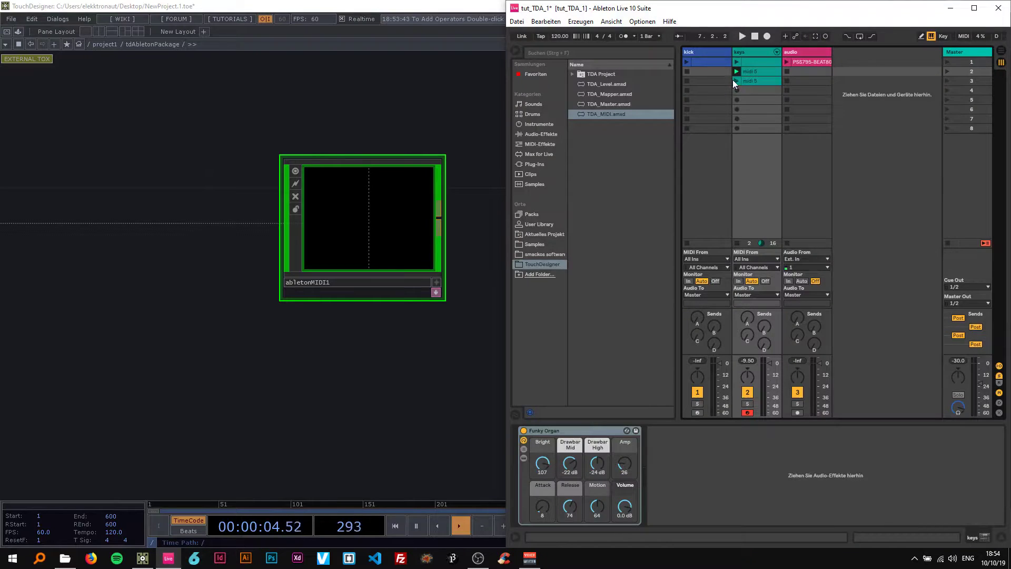
click(746, 72)
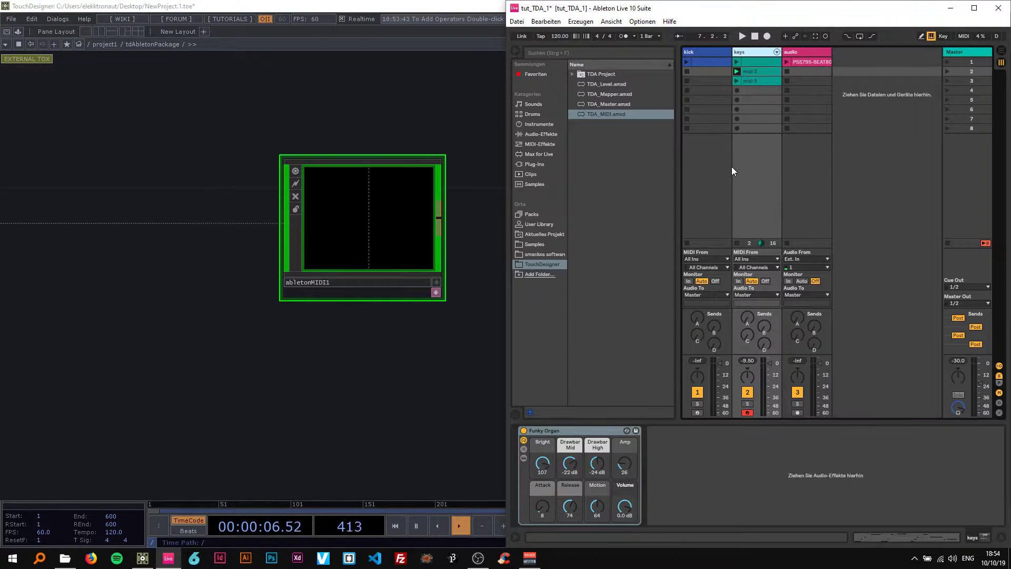
click(424, 110)
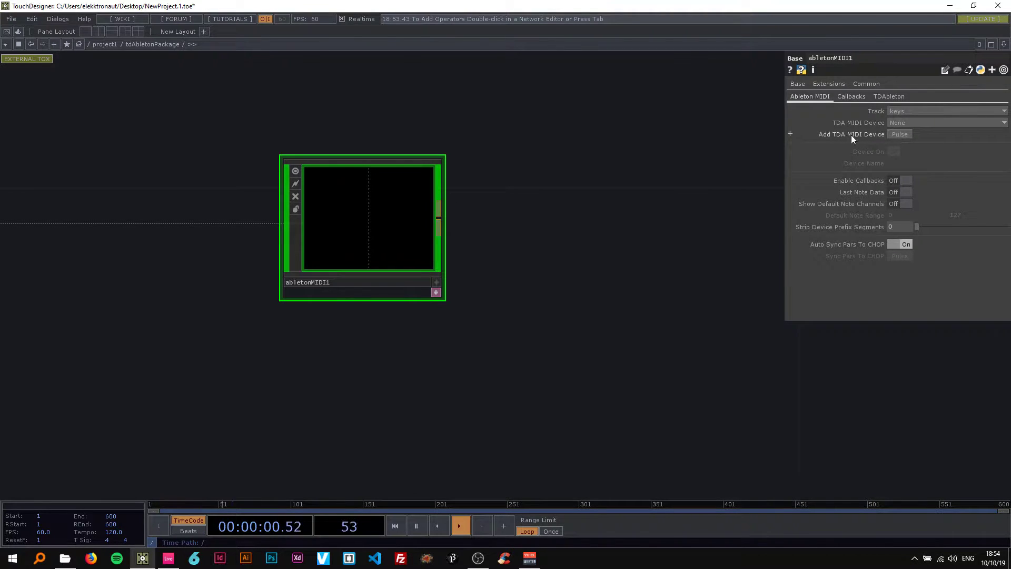
click(898, 135)
Switch to Ableton Live to play the keys track, and return to TouchDesigner to examine the note channels in abletonMIDI1.
click(168, 558)
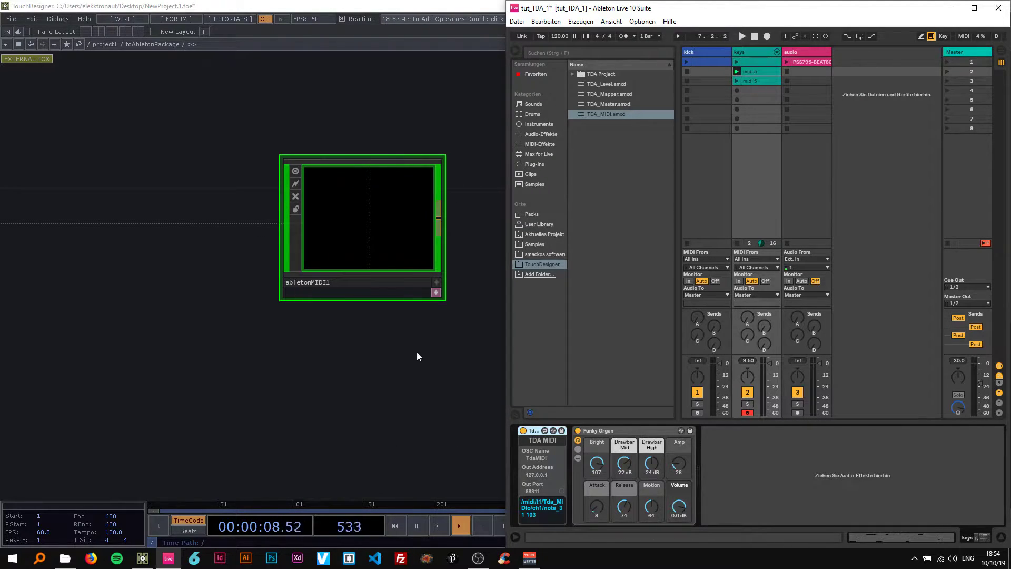
key(space)
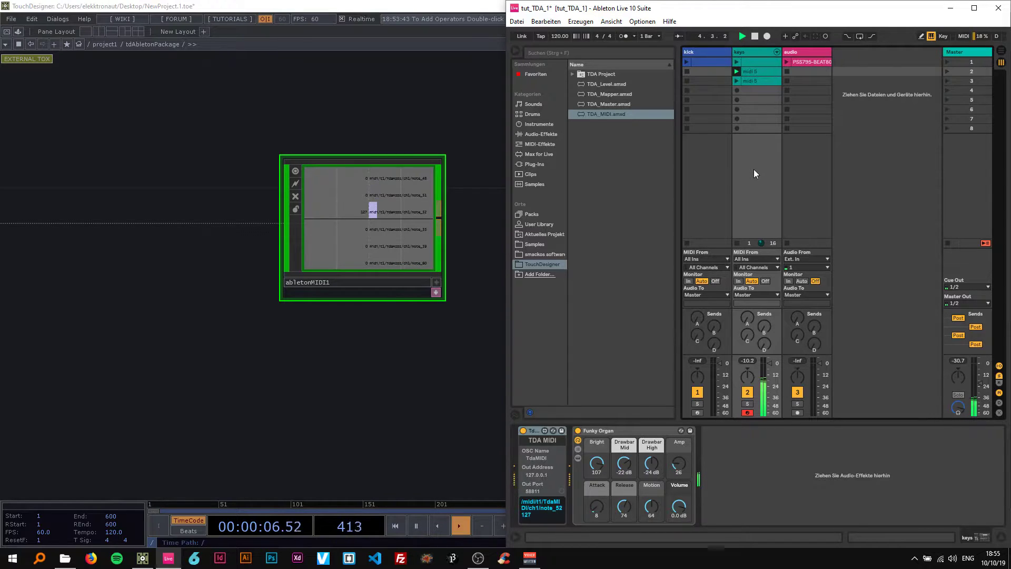
click(457, 184)
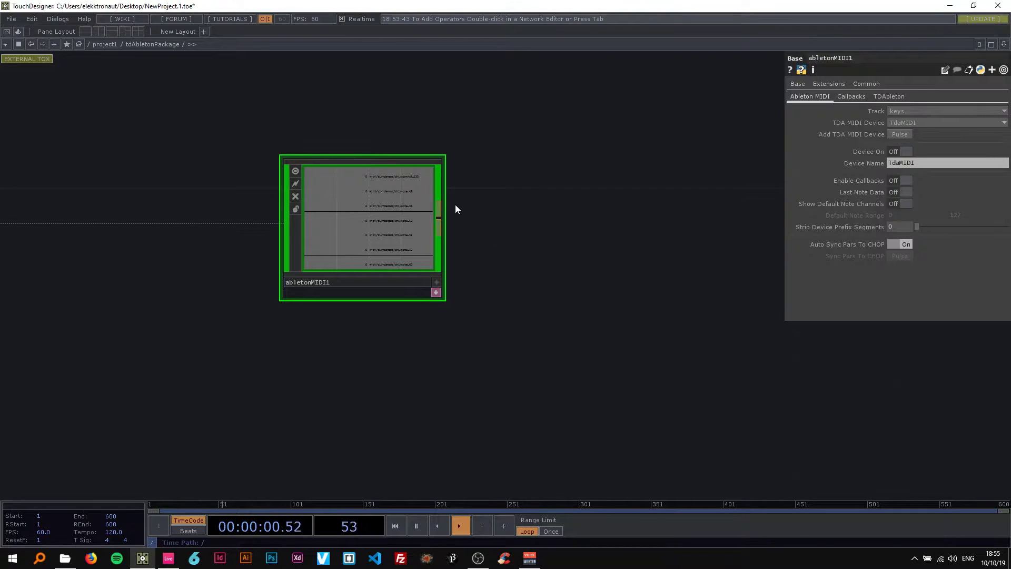
scroll(456, 209, up, 3)
scroll(454, 208, down, 3)
scroll(498, 210, up, 3)
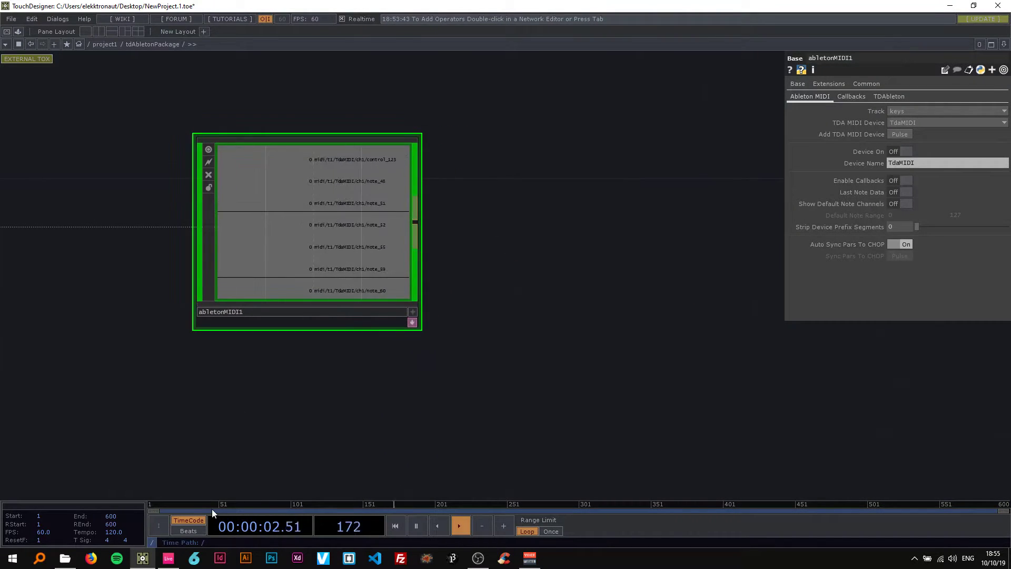
drag(444, 268, 426, 280)
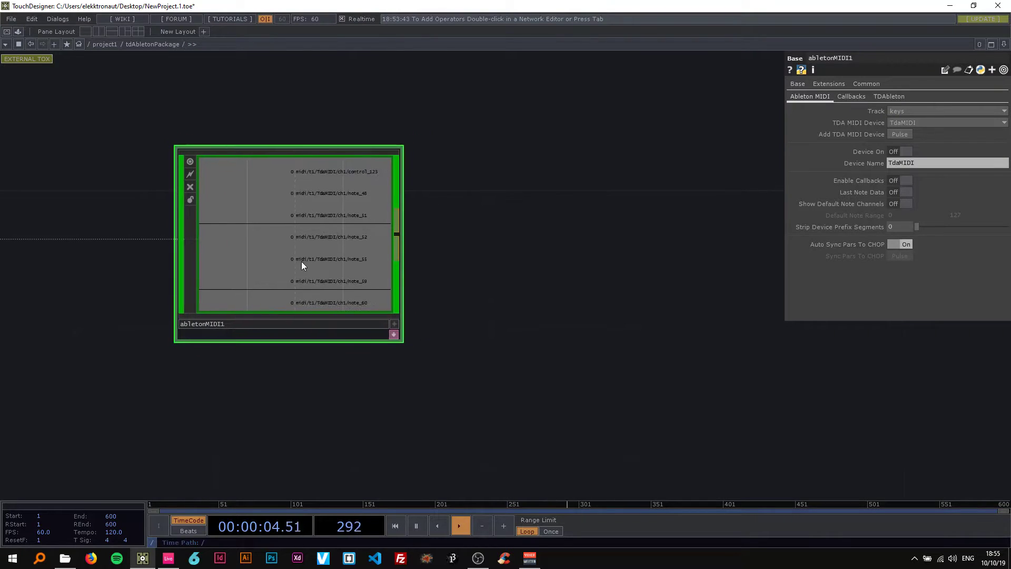
Turn on Show Default Note Channels for abletonMIDI1 and view its full channel list.
scroll(301, 236, down, 2)
scroll(327, 228, up, 2)
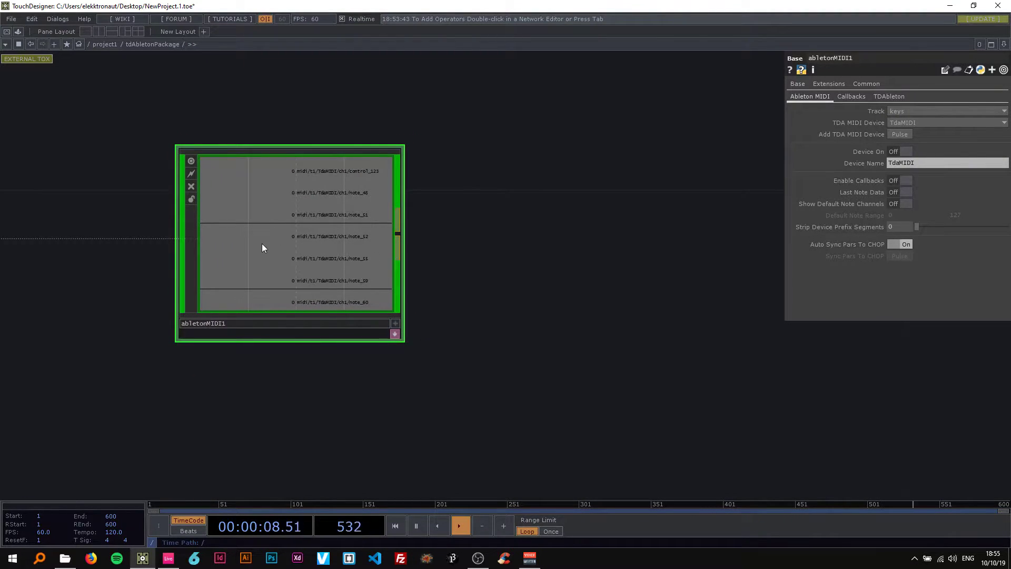
click(898, 204)
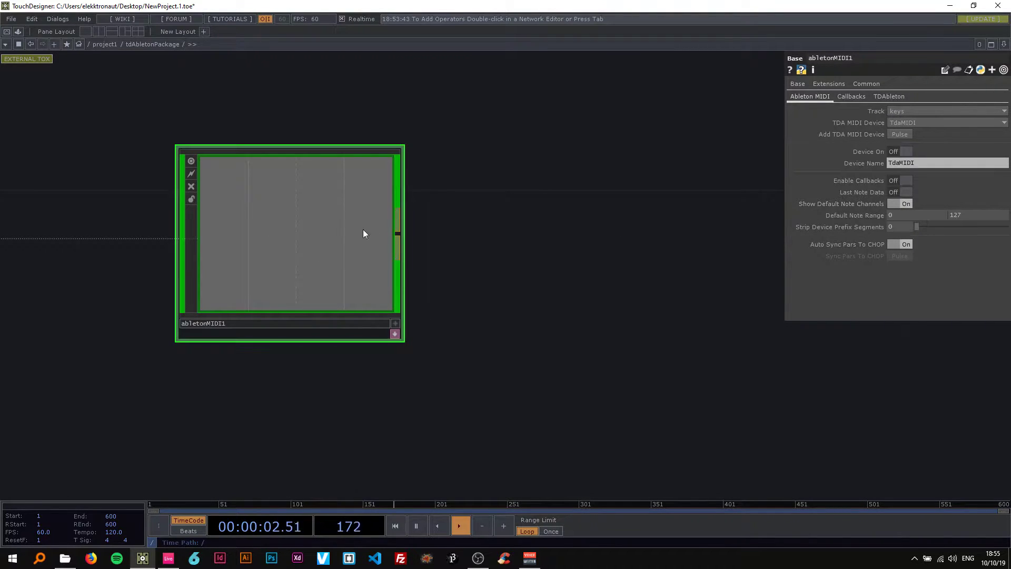
scroll(265, 231, up, 5)
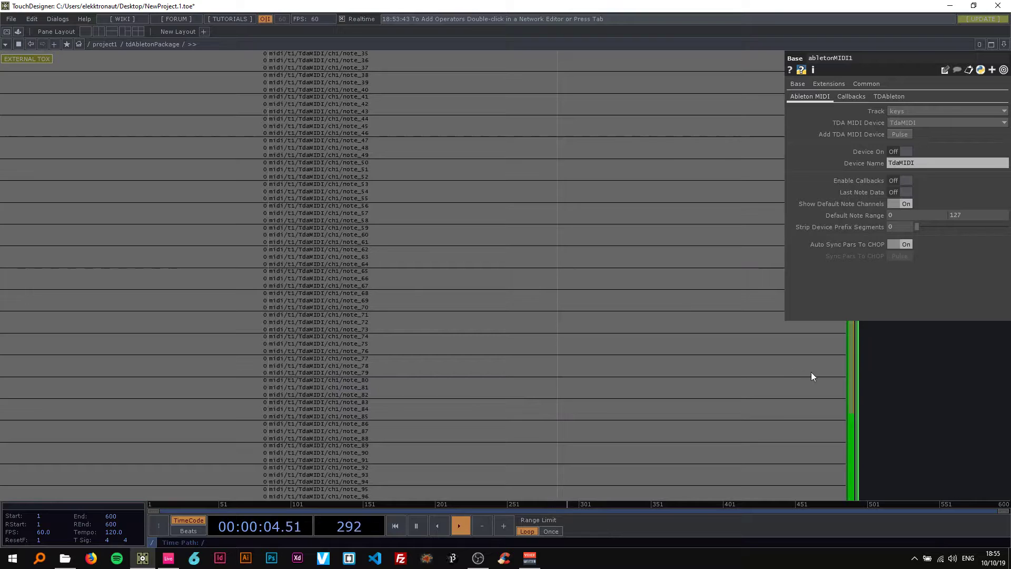
Switch to Ableton Live to view the keys clip's notes, and return to TouchDesigner to examine abletonMIDI1's control and note channels.
click(168, 558)
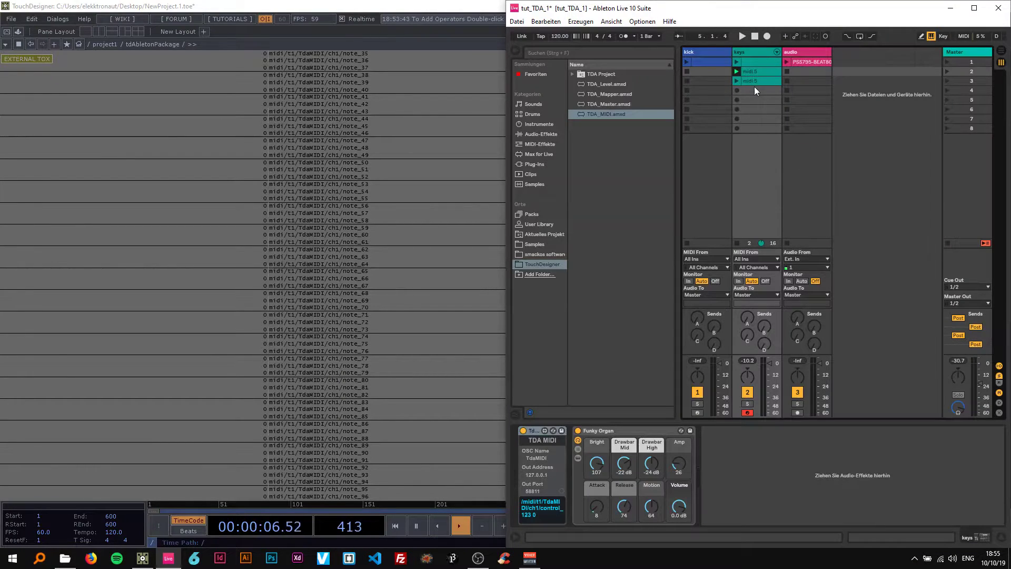
double_click(758, 72)
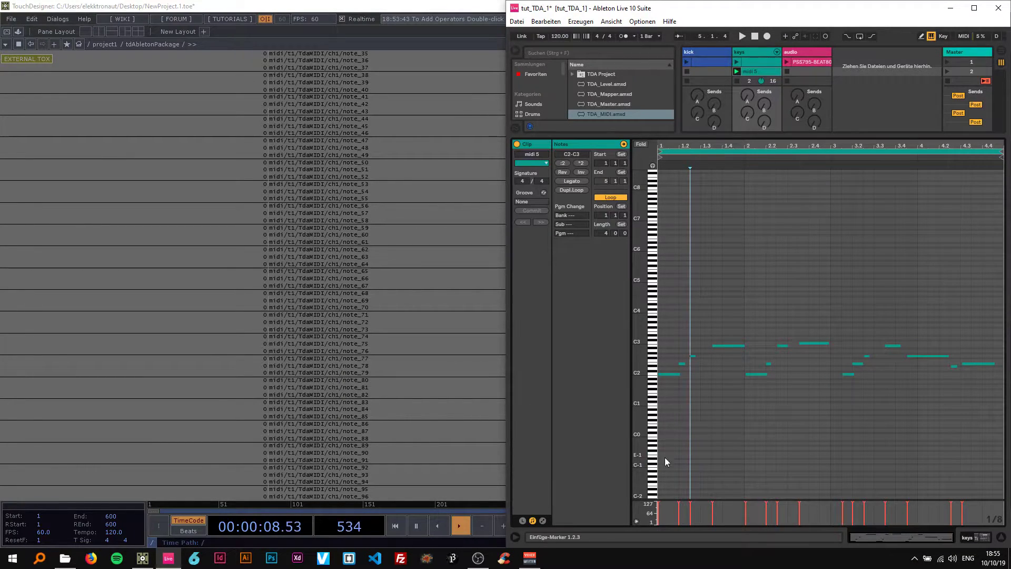
click(981, 537)
click(431, 6)
scroll(437, 188, down, 3)
scroll(437, 189, down, 10)
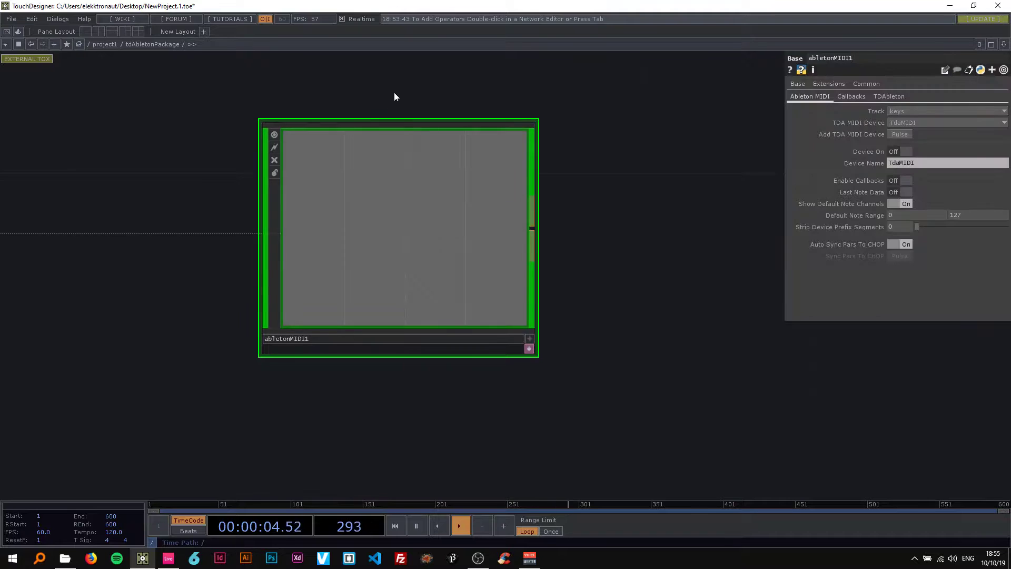
scroll(420, 123, up, 6)
scroll(401, 143, down, 10)
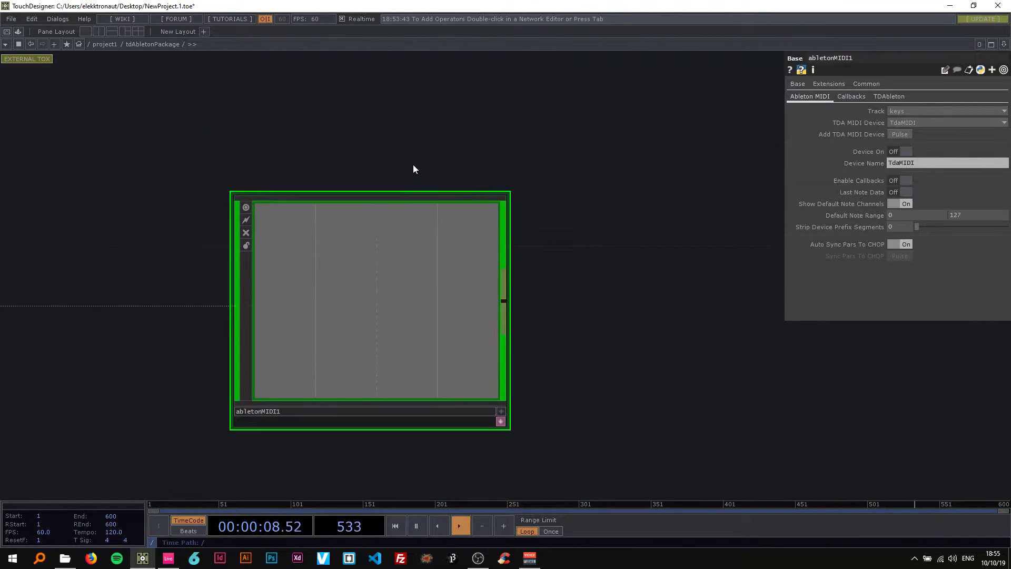
scroll(413, 164, up, 10)
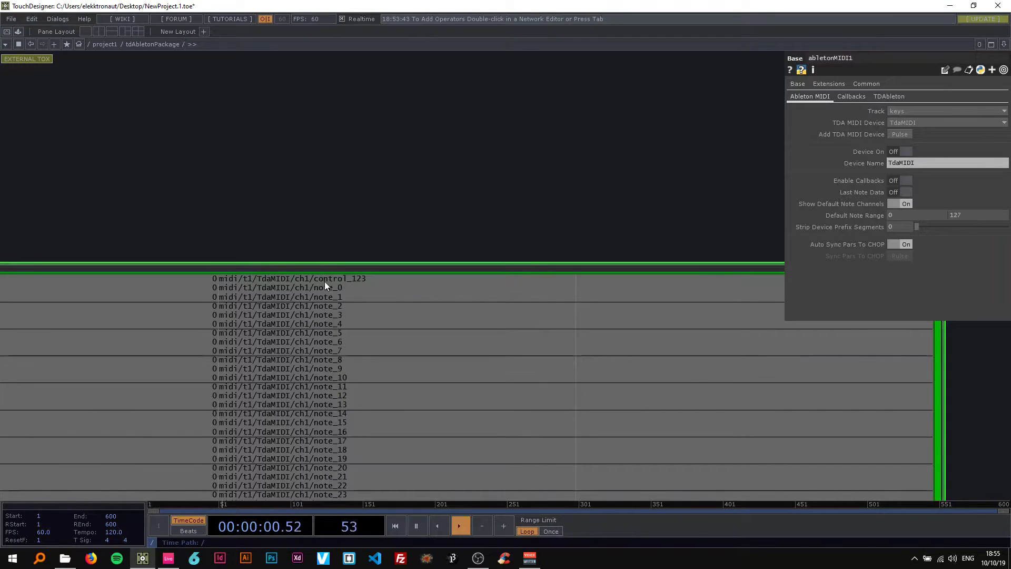
Add a Select CHOP fed by the output of abletonMIDI1 and place it beside that component.
scroll(343, 283, down, 3)
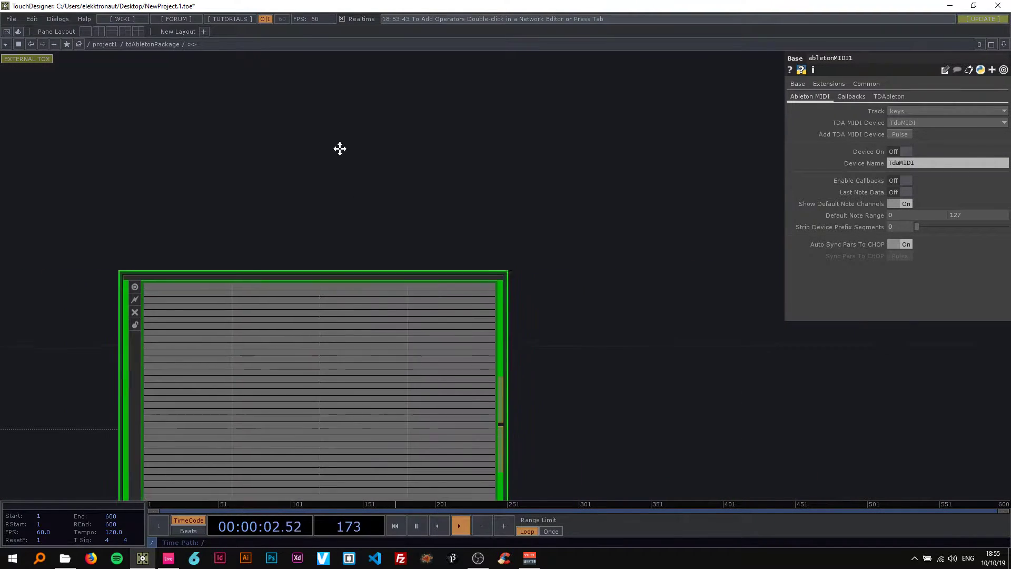
scroll(339, 148, down, 4)
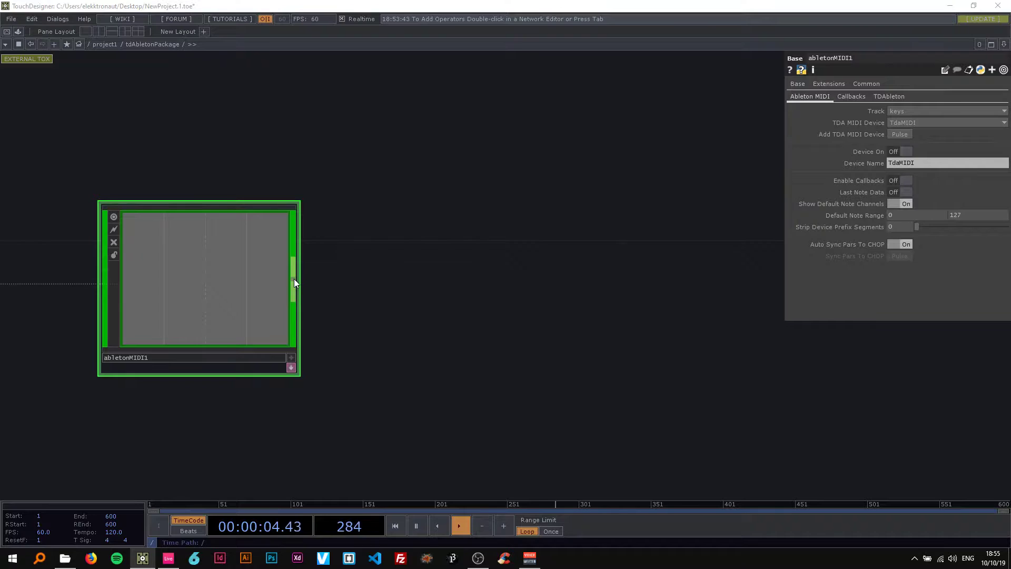
key(Tab)
text(sl)
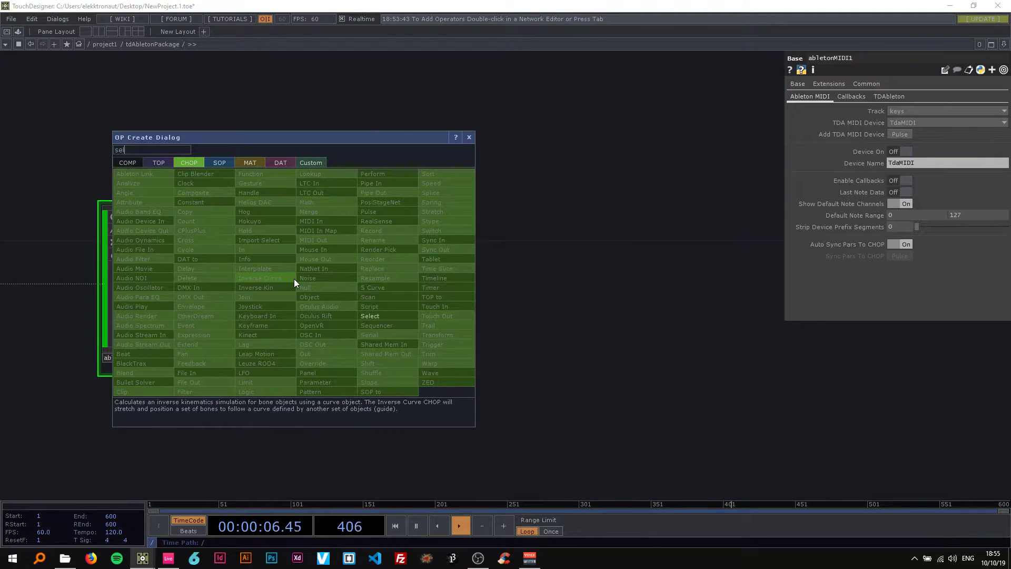
click(373, 316)
click(421, 283)
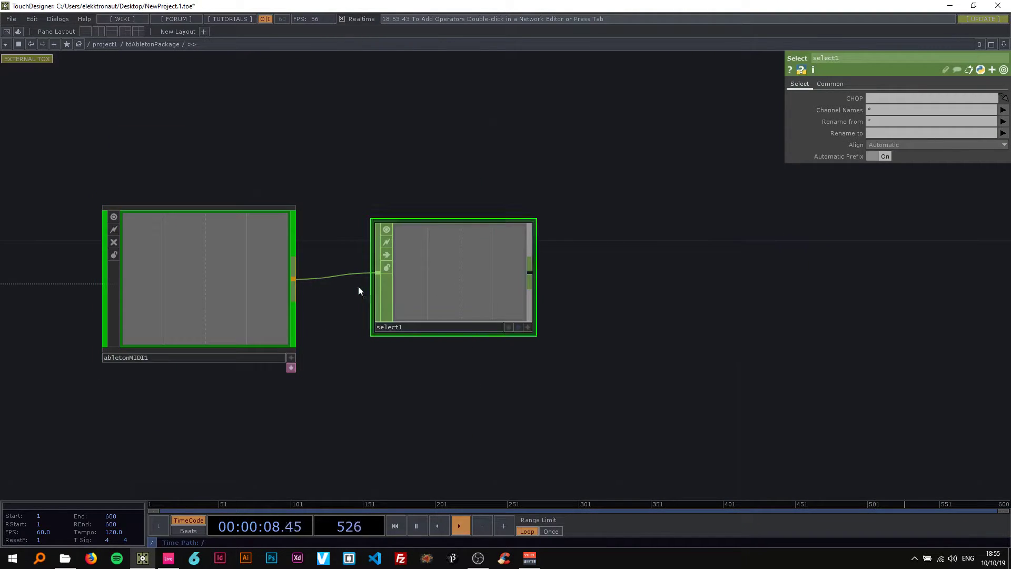
Examine the channel names in abletonMIDI1 and the connected Select CHOP up close.
scroll(313, 266, up, 2)
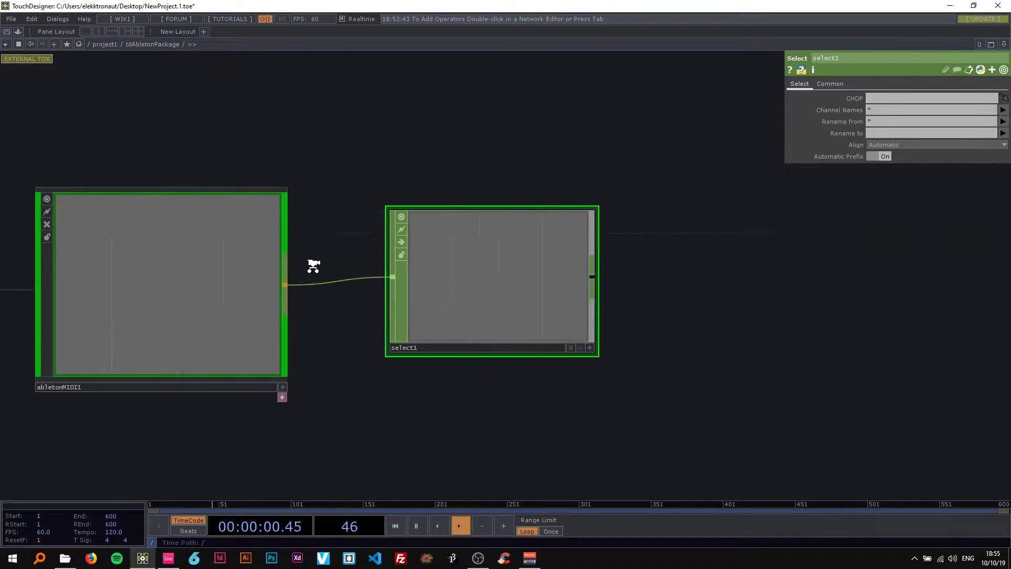
scroll(314, 265, up, 4)
drag(313, 266, 548, 244)
scroll(548, 244, up, 2)
drag(882, 274, 695, 270)
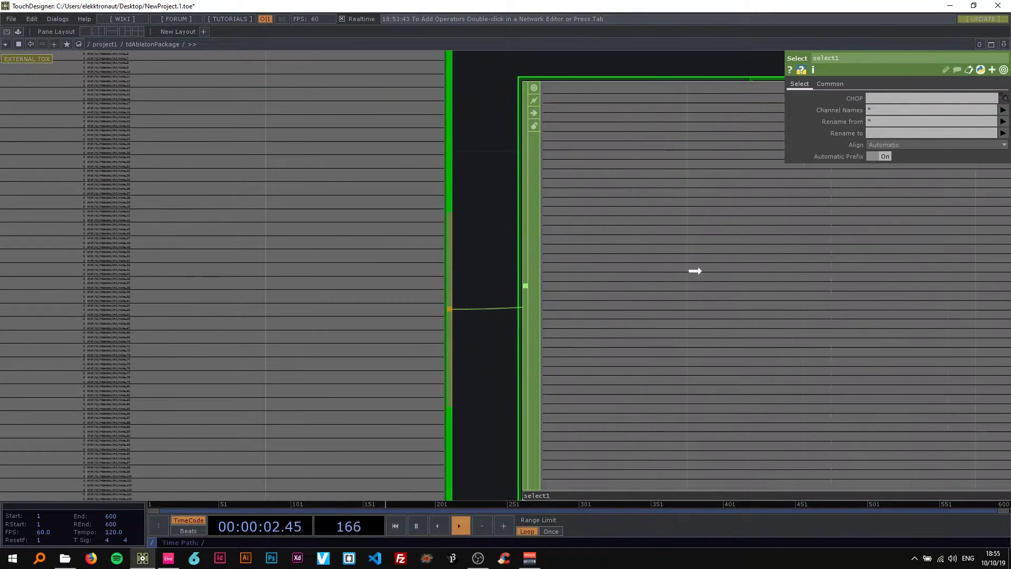
drag(517, 251, 533, 251)
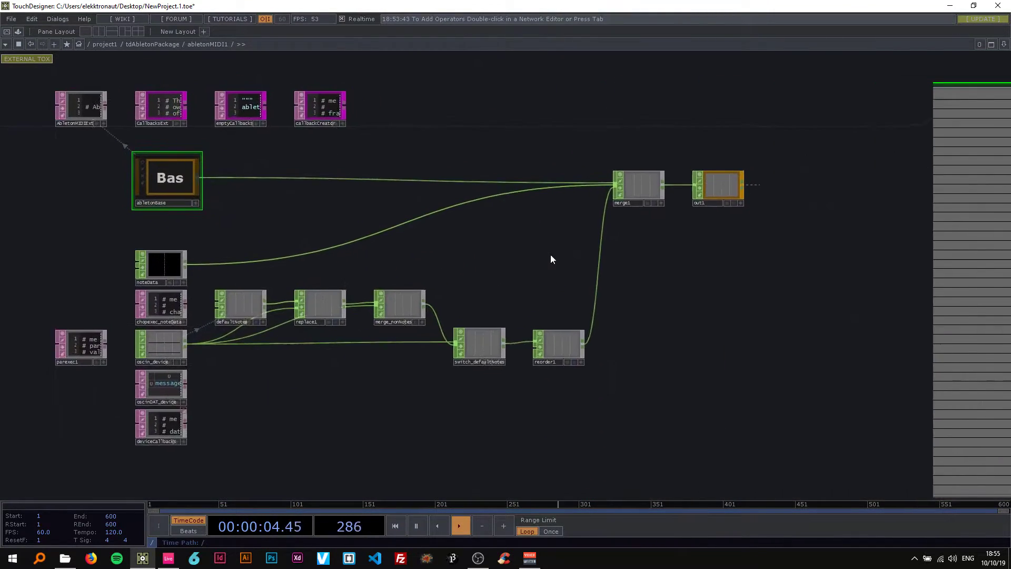
scroll(551, 257, down, 5)
scroll(714, 268, up, 4)
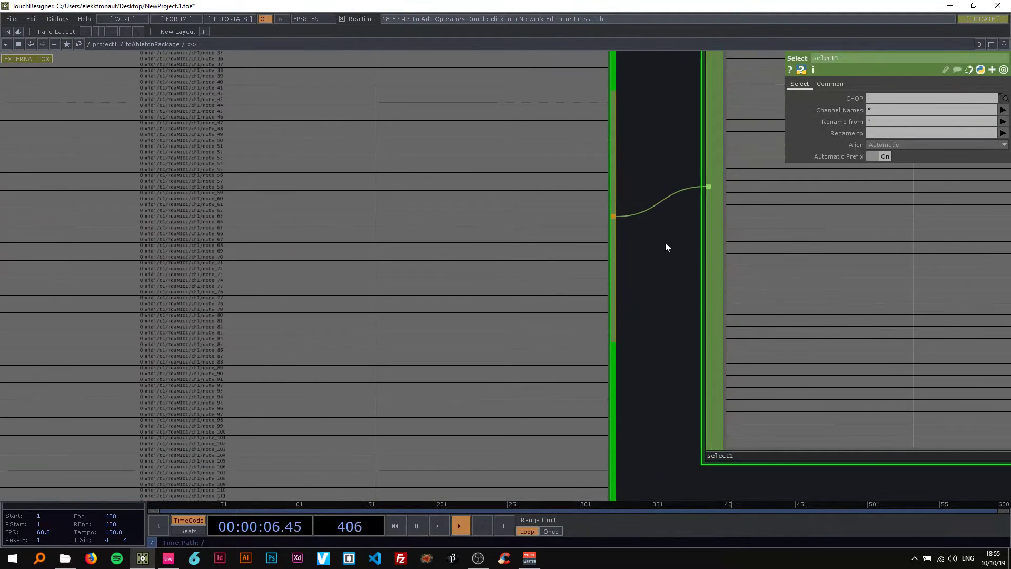
Set the Select CHOP's Channel Names to midi/t1/TdaMIDI/ch1/note_*, following the note channel names in abletonMIDI1.
drag(662, 297, 641, 300)
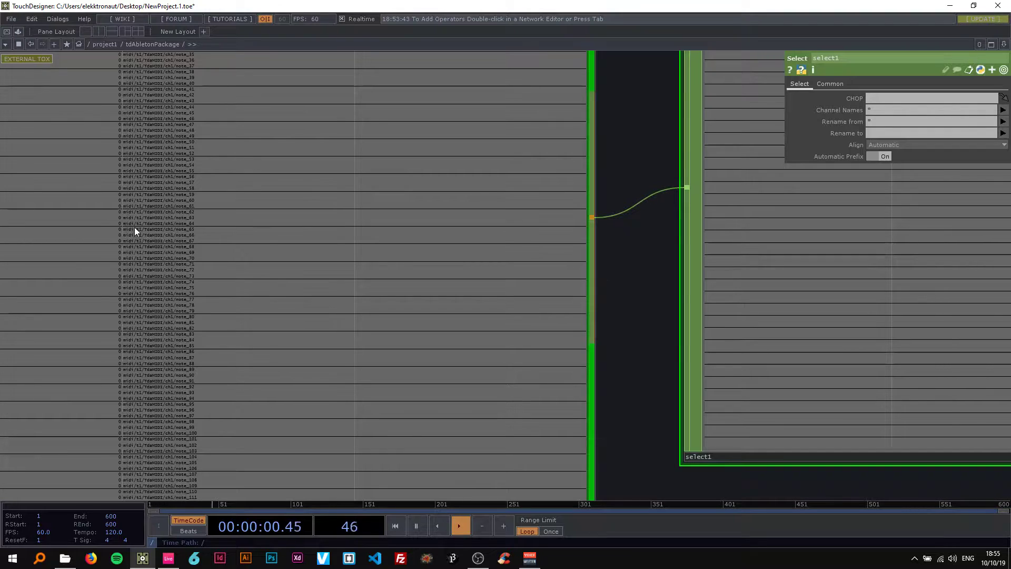
drag(651, 154, 644, 164)
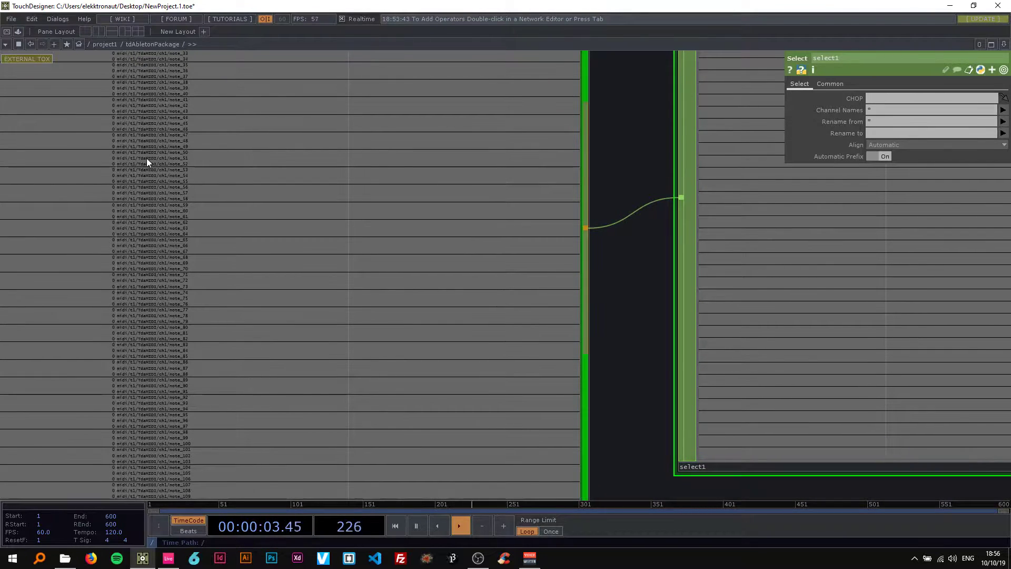
click(884, 109)
text(m)
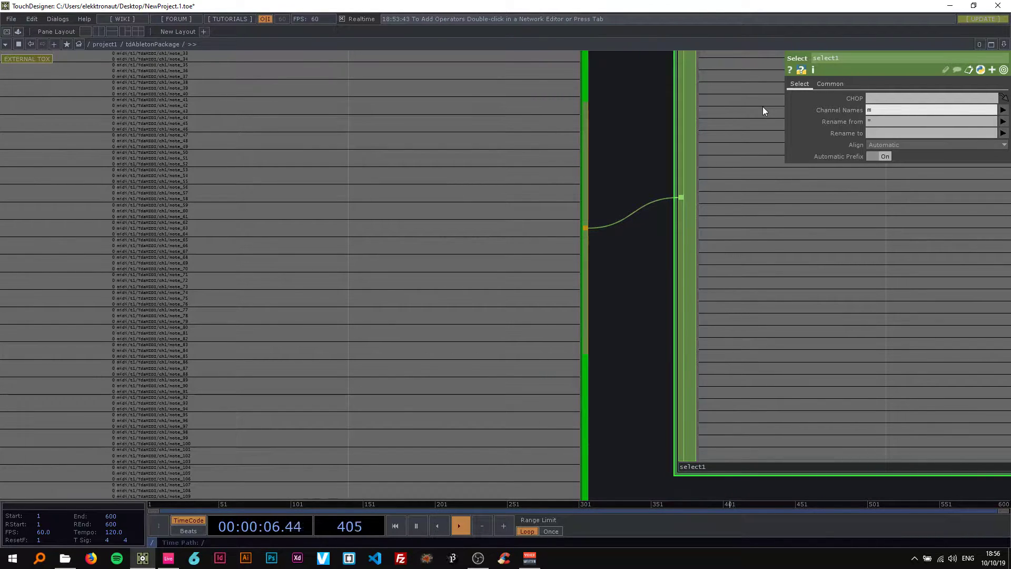
text(idi/t1/TdaMIDI/ch1/note_*)
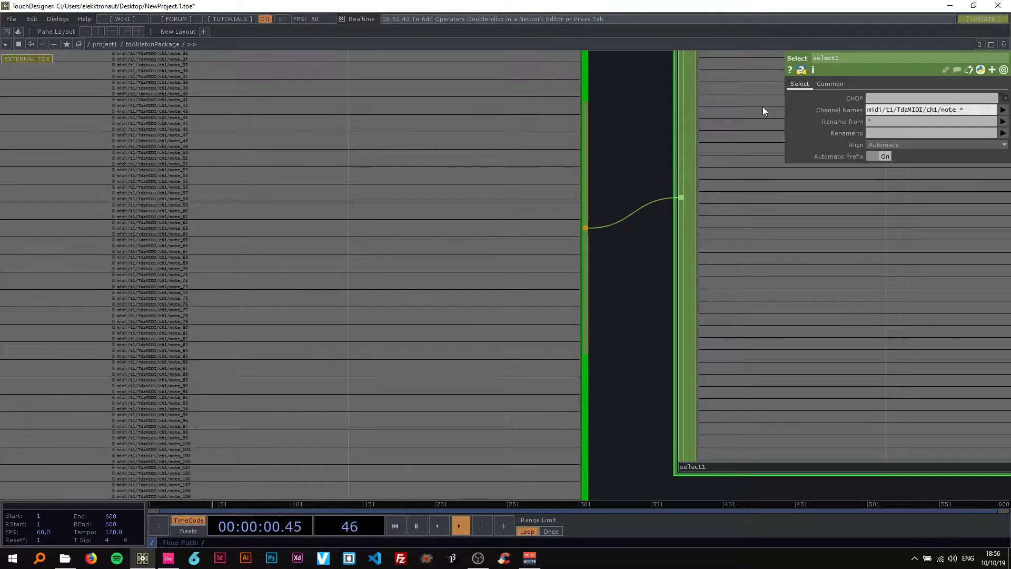
Turn off the abletonMIDI1 viewer and move the Select CHOP farther away from that component.
scroll(574, 171, down, 5)
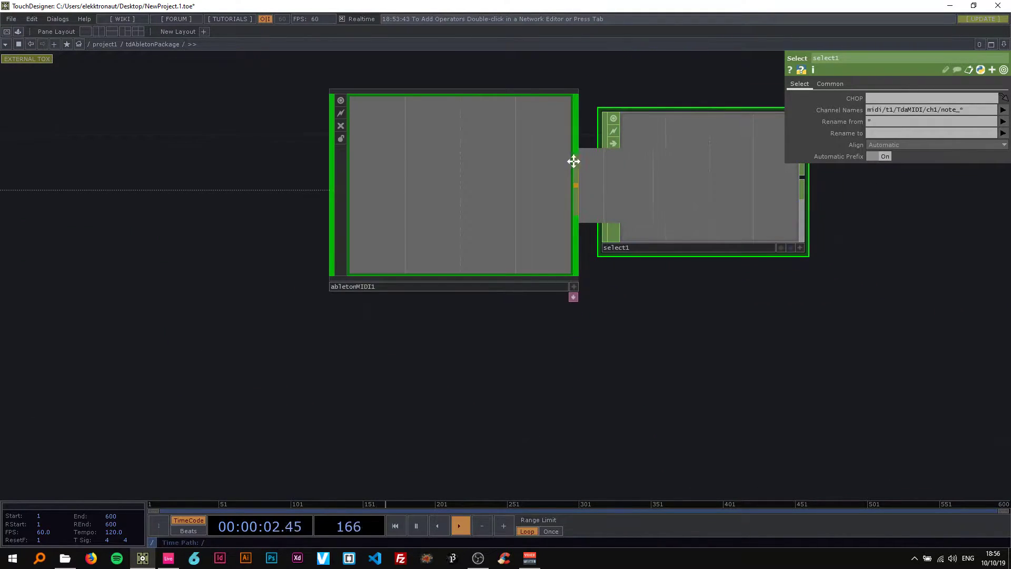
drag(573, 161, 507, 178)
click(264, 137)
scroll(618, 173, up, 5)
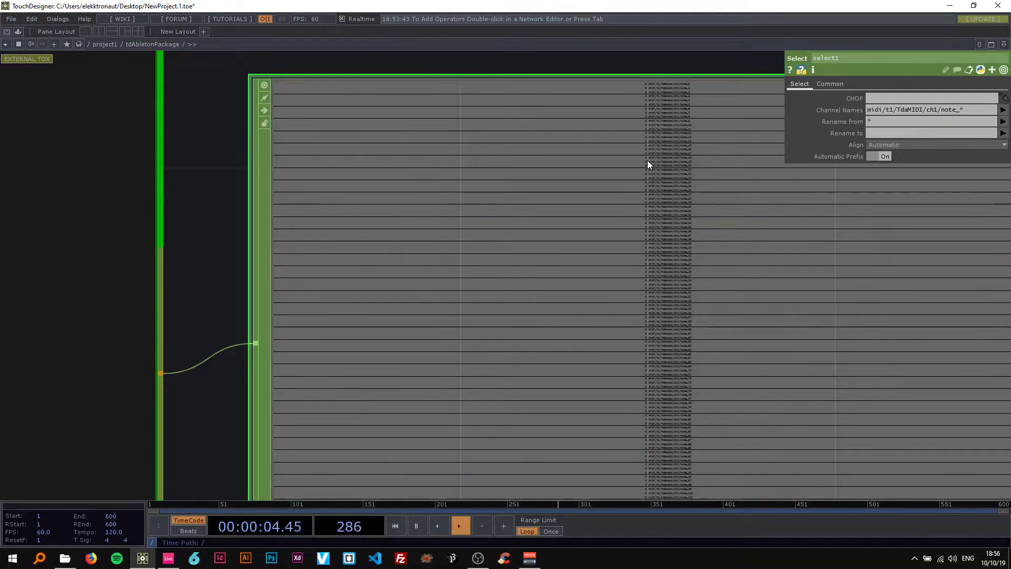
scroll(647, 160, down, 5)
drag(601, 117, 349, 137)
drag(379, 210, 457, 210)
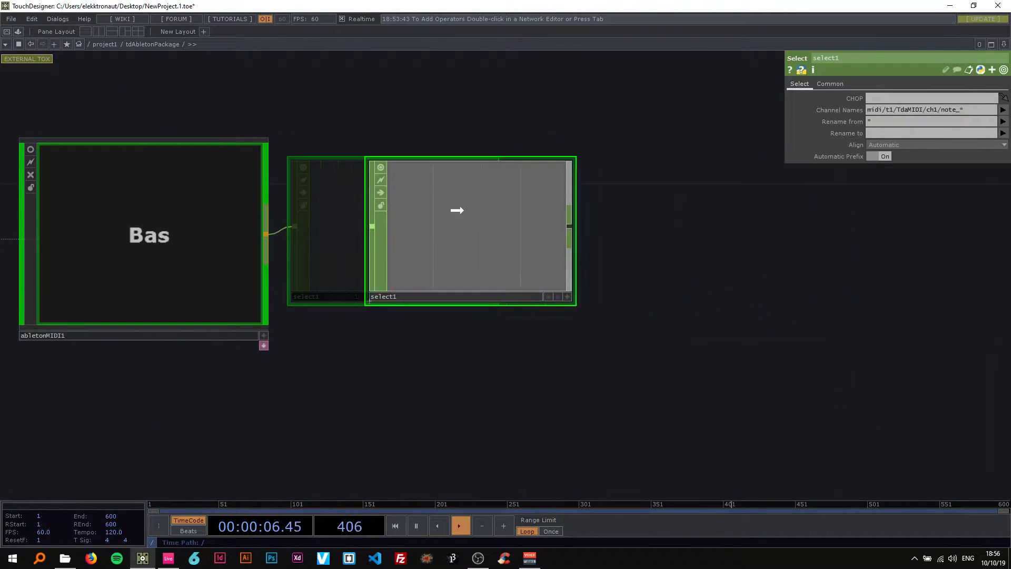
drag(282, 112, 43, 113)
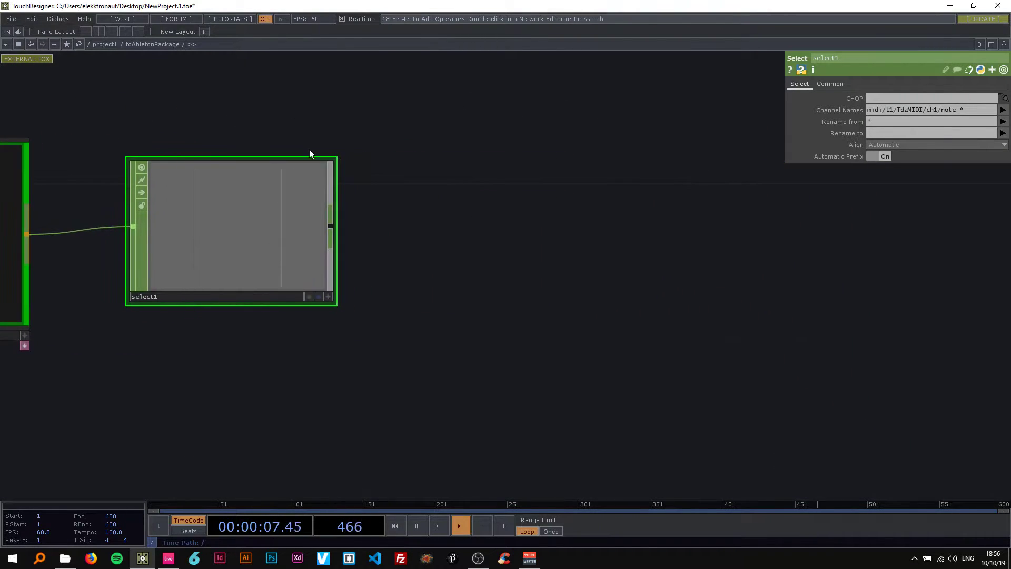
Toggle the Select CHOP's viewer off and on and examine its filtered note channels.
click(141, 167)
drag(249, 138, 296, 166)
scroll(209, 200, up, 3)
click(179, 193)
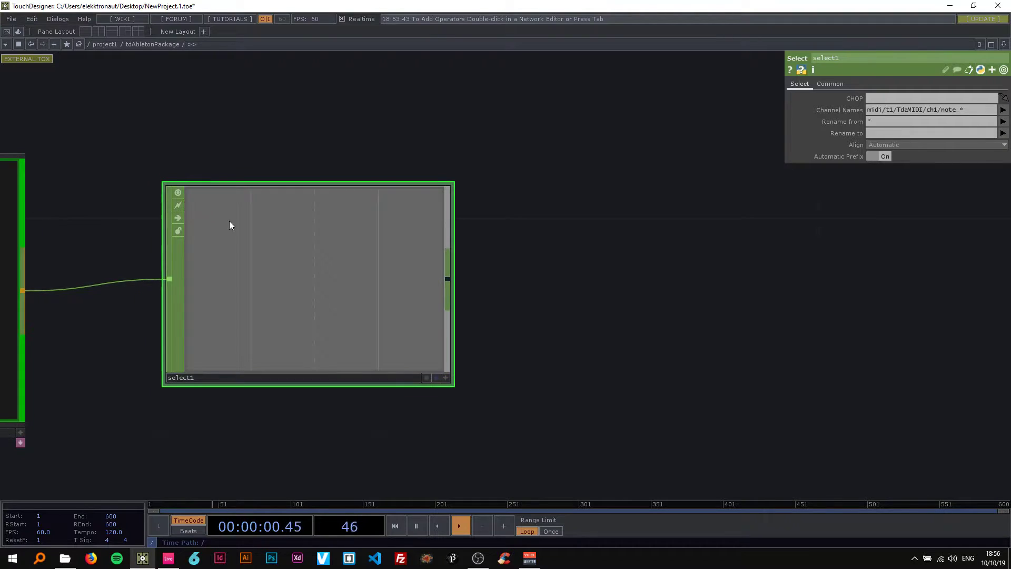
scroll(229, 226, up, 5)
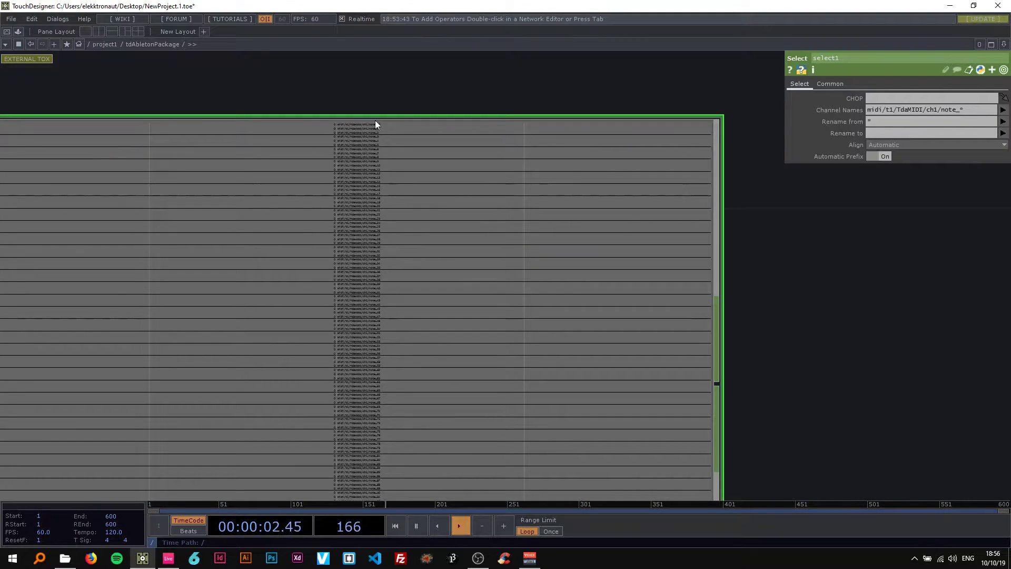
Play the keys clip in Ableton Live and pause the TouchDesigner timeline to hold a sounding note in the Select CHOP.
click(168, 559)
click(742, 201)
key(a)
click(390, 210)
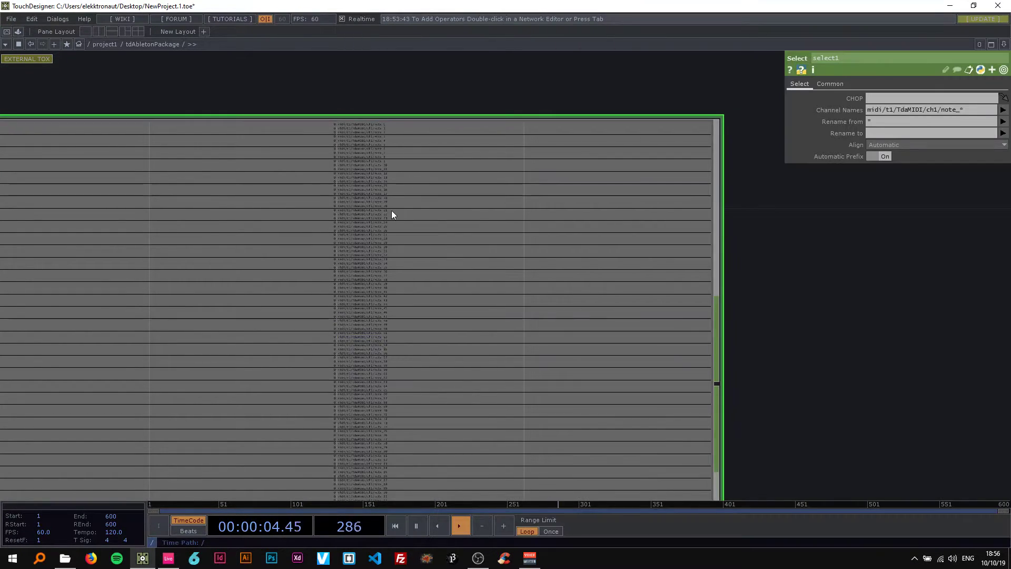
scroll(333, 350, up, 2)
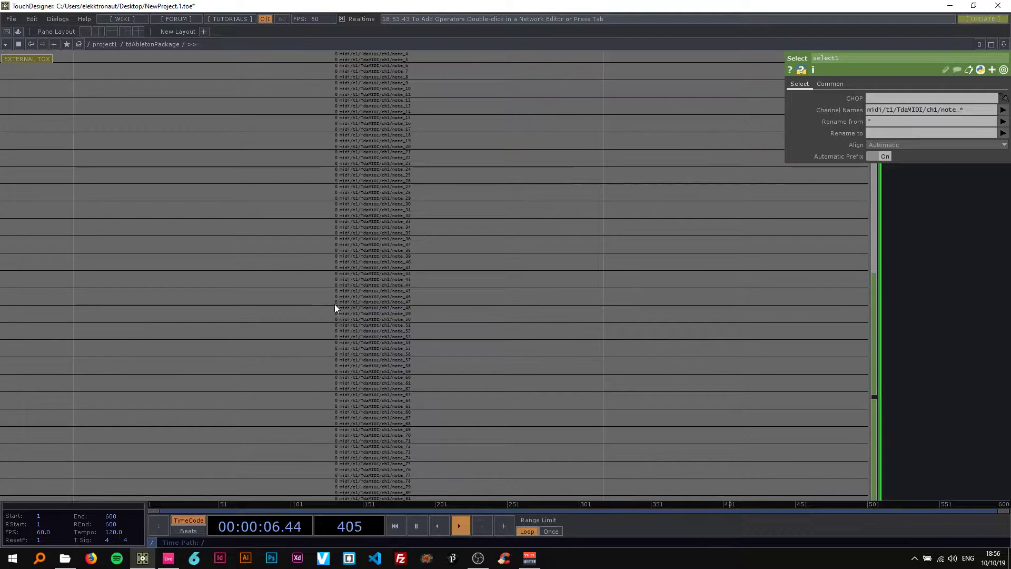
scroll(333, 346, down, 5)
key(space)
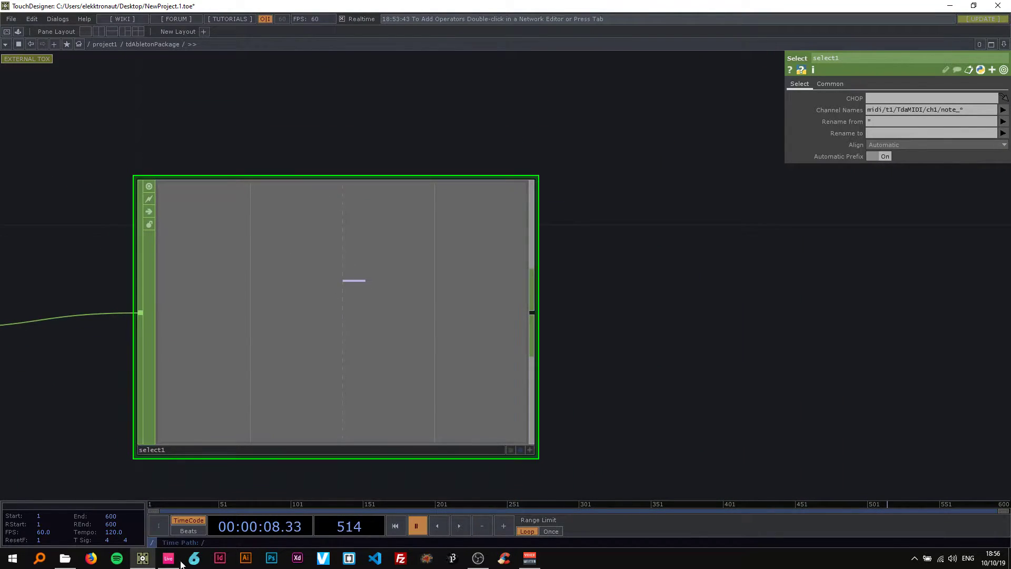
Switch to Ableton Live, open the playing midi clip on the keys track and fold its piano roll to the used notes.
click(169, 557)
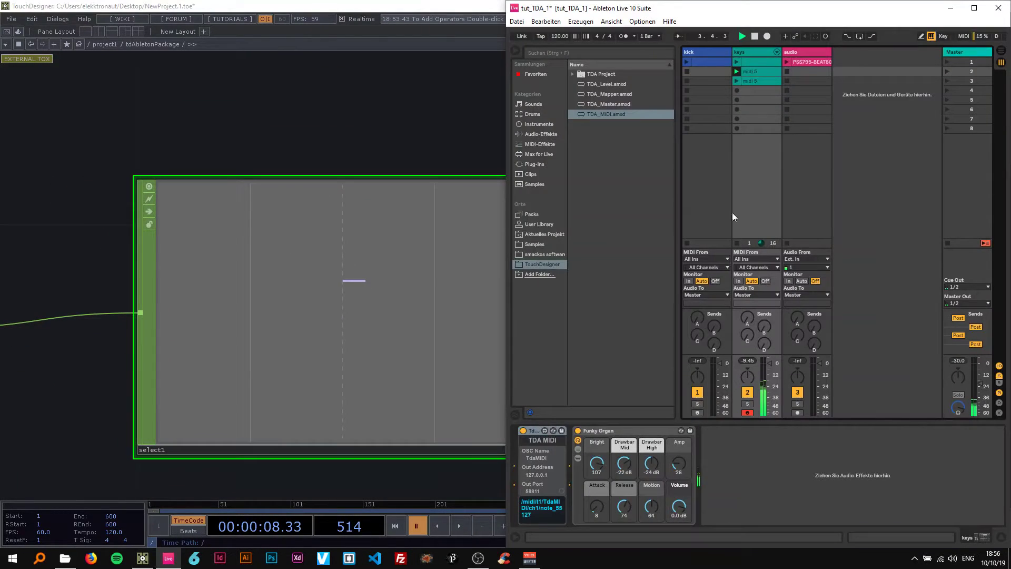
double_click(753, 74)
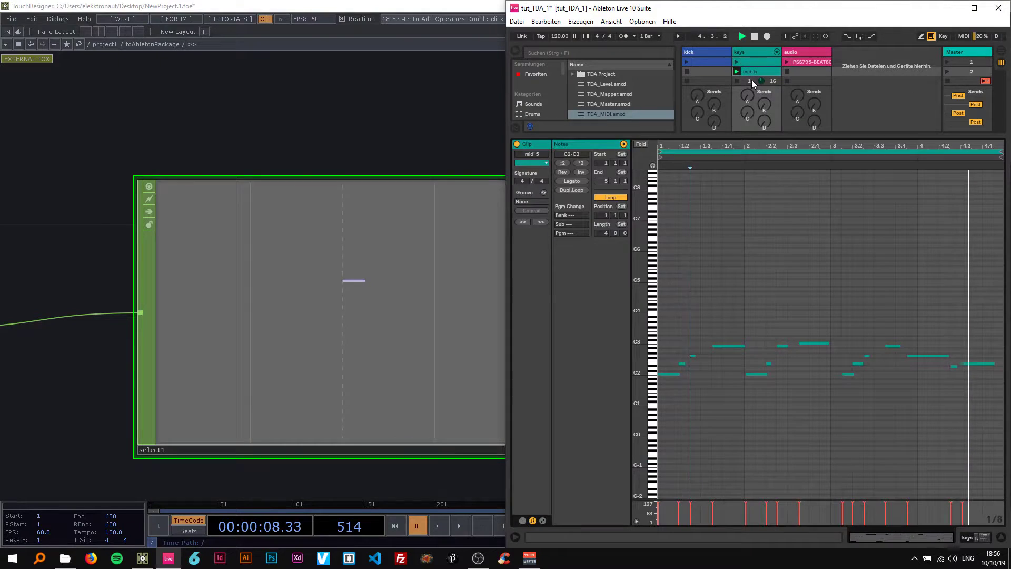
click(641, 145)
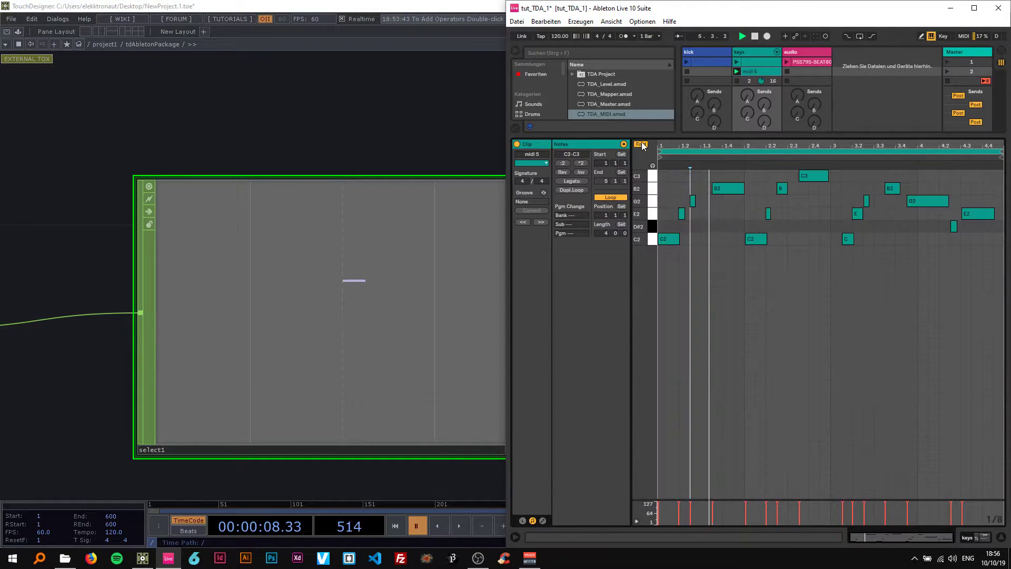
Try adjusting the velocity of all notes in the midi clip and return to the keys track's devices.
click(669, 238)
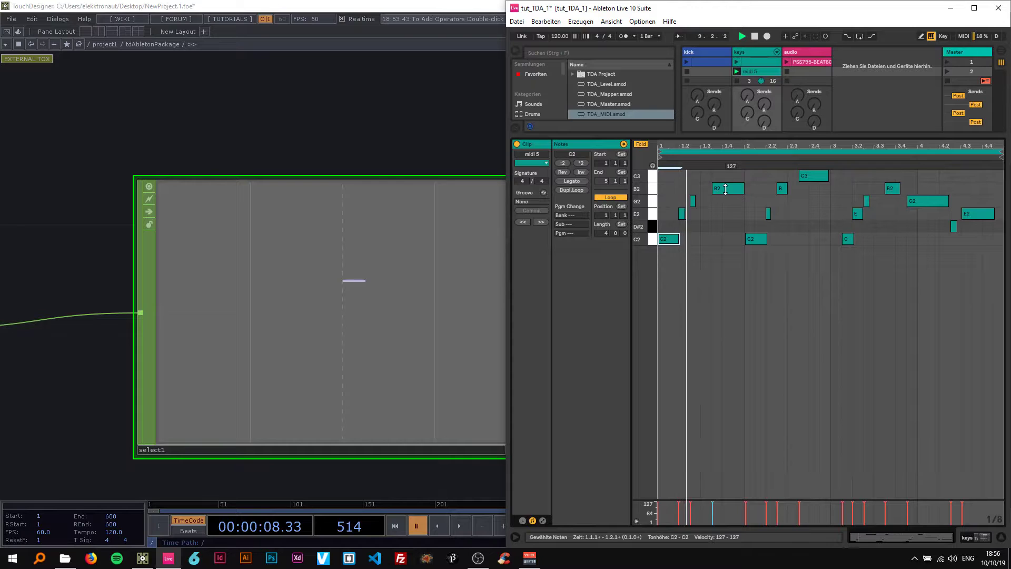
key(ctrl+a)
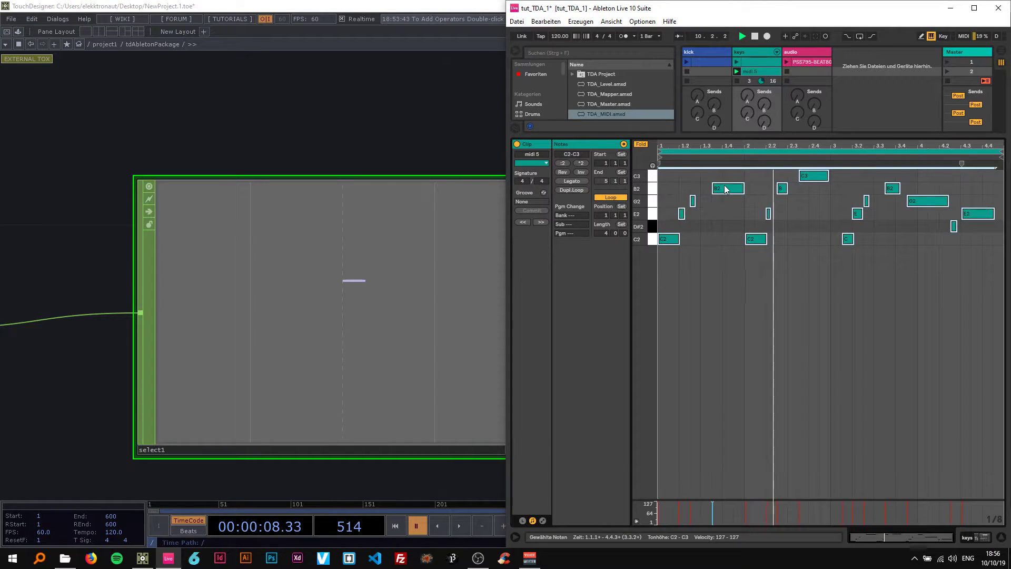
alt+drag(723, 189, 723, 217)
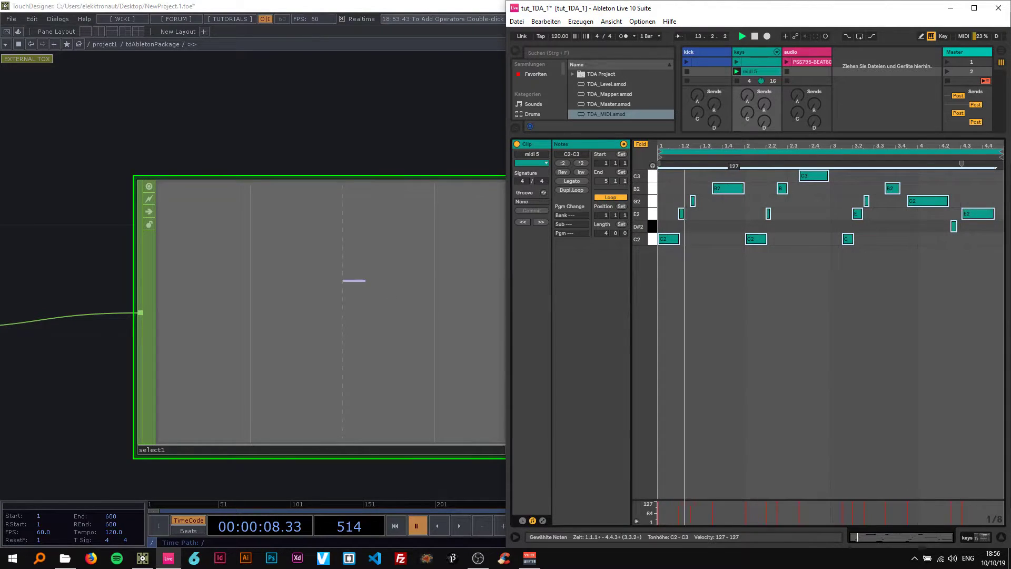
click(734, 283)
click(971, 537)
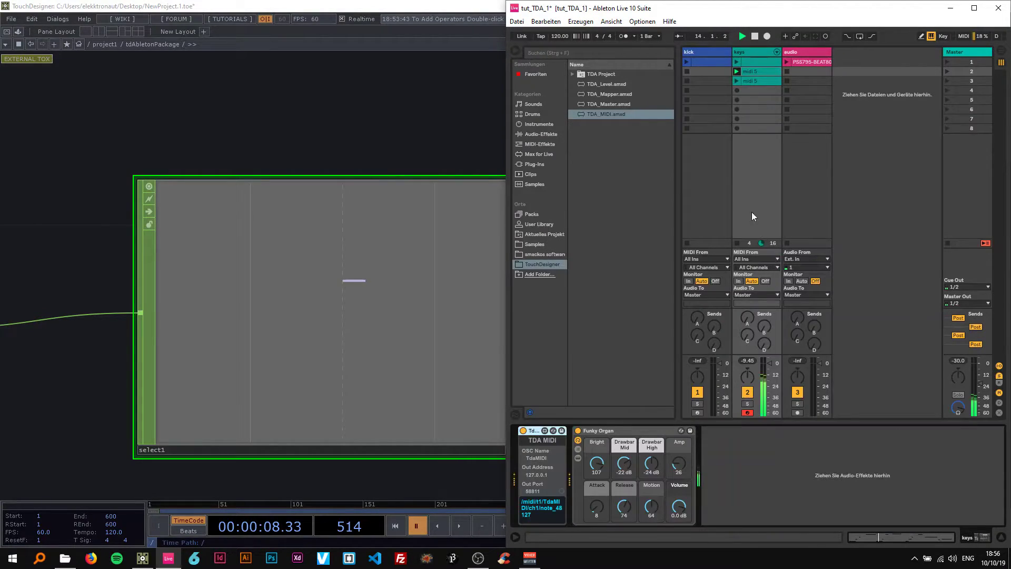
Switch back to TouchDesigner and examine the value of the held note channel in the Select CHOP.
click(410, 233)
scroll(362, 289, up, 3)
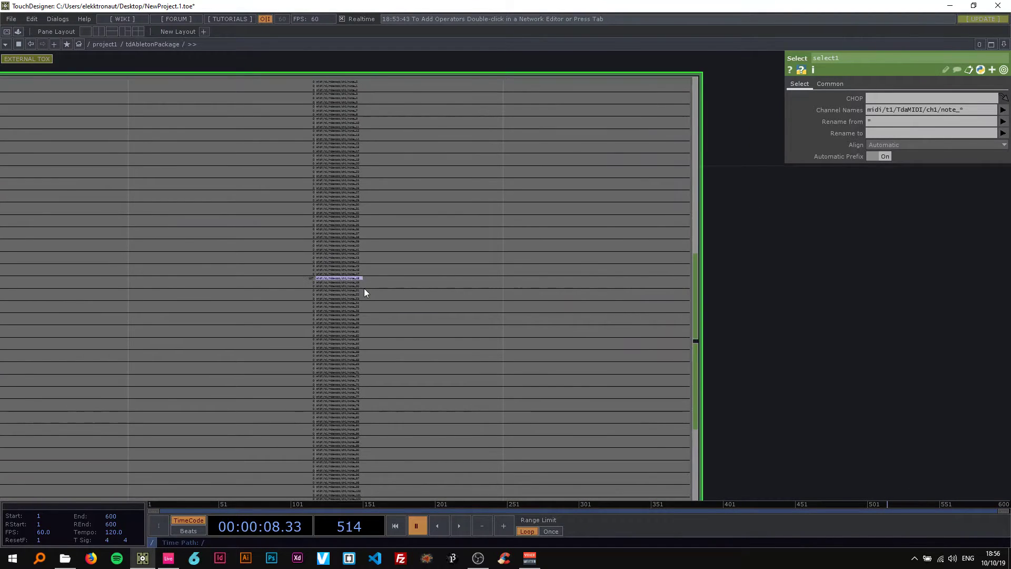
scroll(366, 282, up, 2)
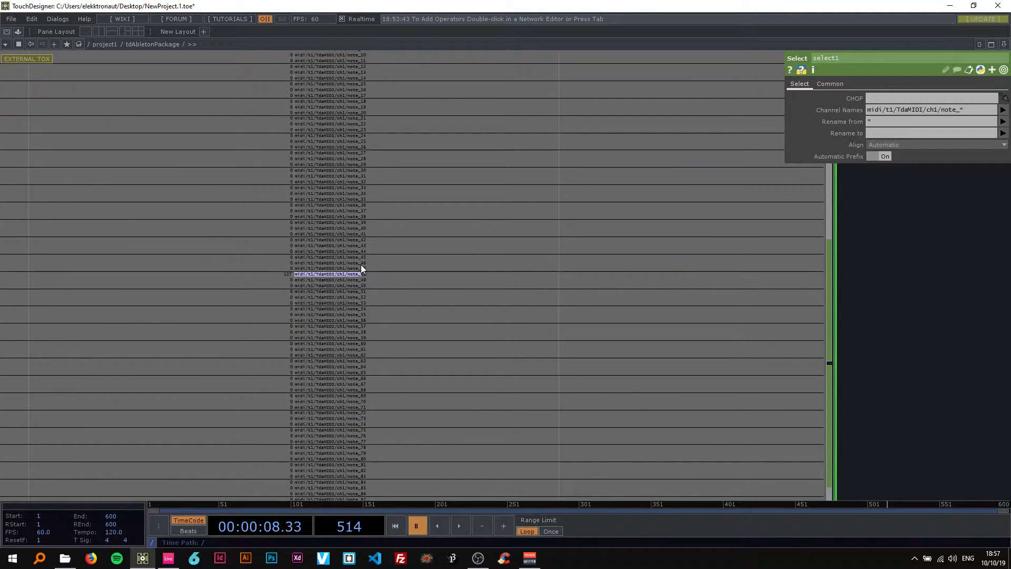
scroll(361, 269, down, 4)
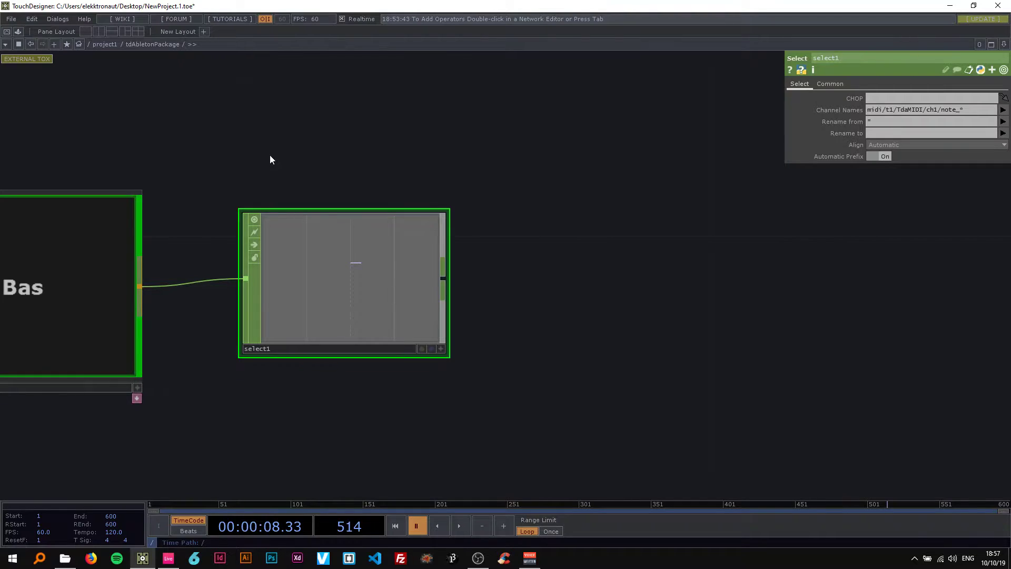
Turn off the Select CHOP's viewer and add a Math CHOP connected to its output.
drag(269, 160, 149, 162)
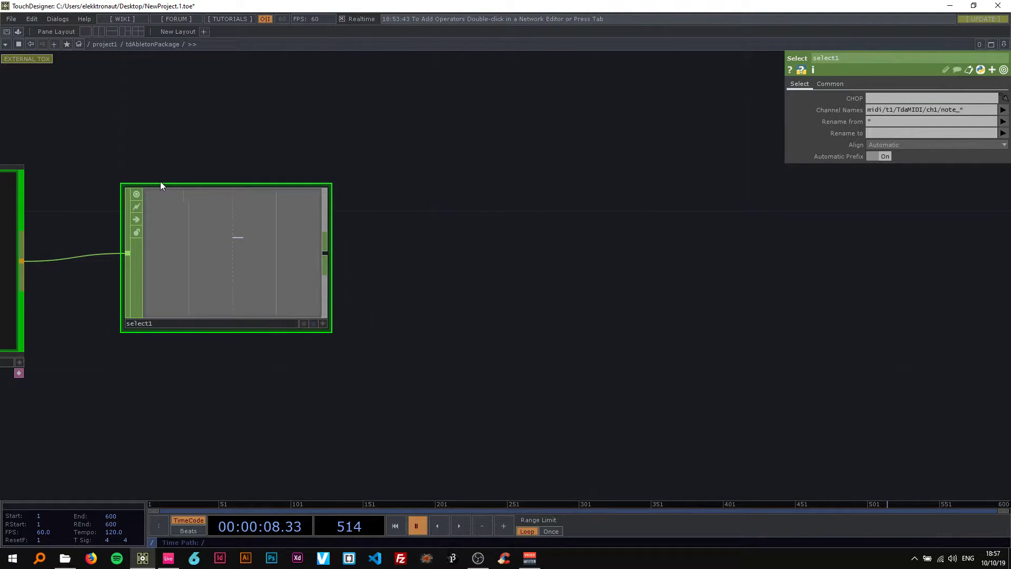
click(138, 194)
drag(343, 230, 243, 227)
right_click(230, 248)
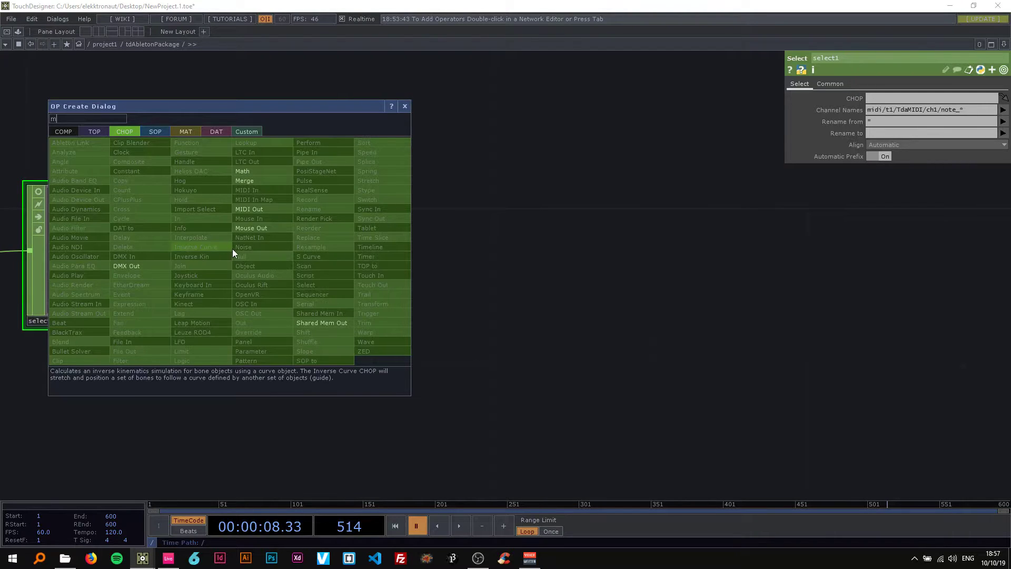
click(260, 176)
click(390, 261)
drag(229, 142, 168, 131)
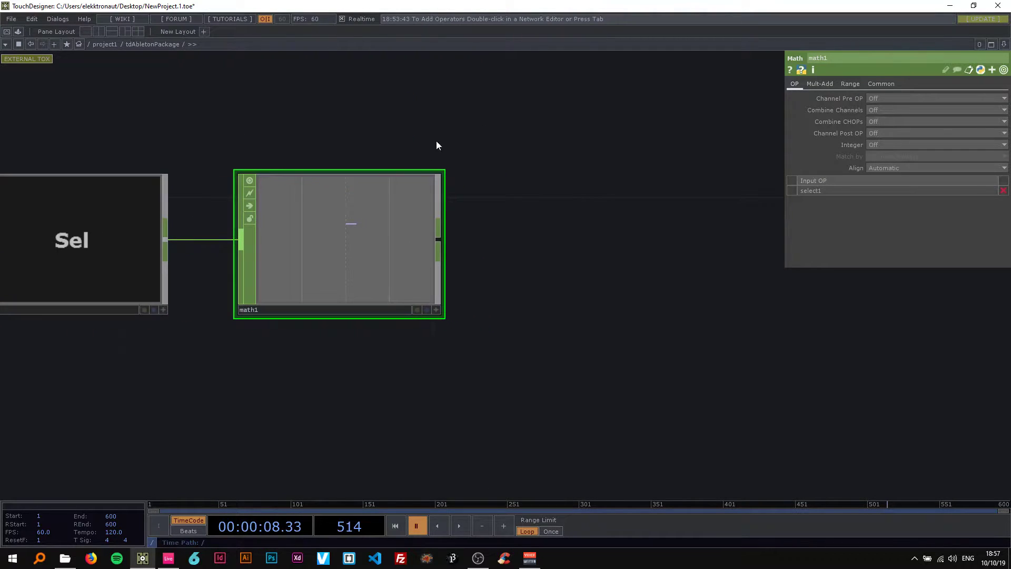
Set the upper From Range value of the Math CHOP to 127 and home its viewer.
scroll(436, 141, up, 3)
click(851, 86)
click(851, 86)
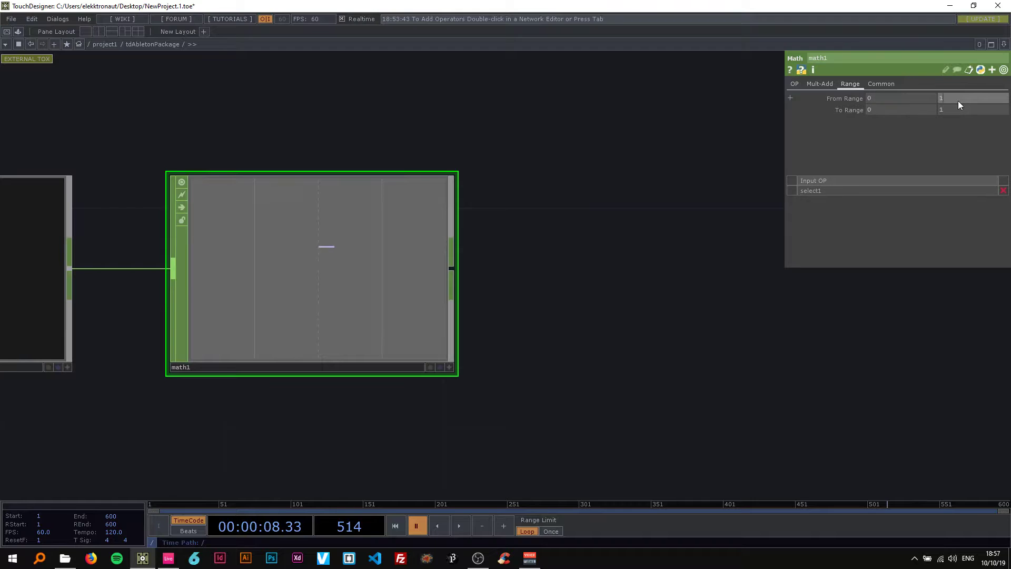
click(958, 100)
text(127)
key(Return)
scroll(287, 439, up, 2)
right_click(376, 258)
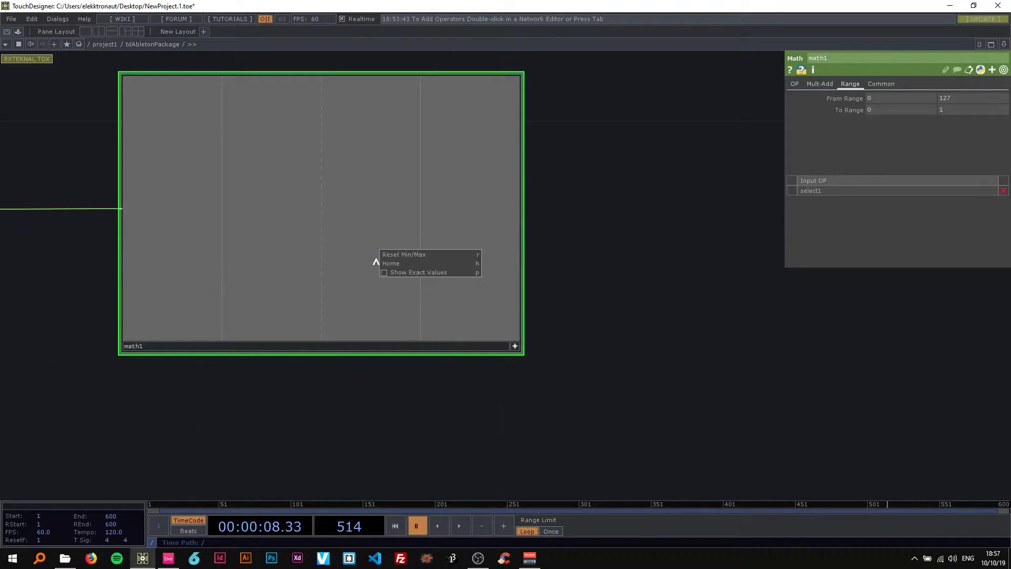
click(410, 262)
Resume playback in Ableton Live and TouchDesigner and examine the rescaled note channels in the Math CHOP.
click(168, 558)
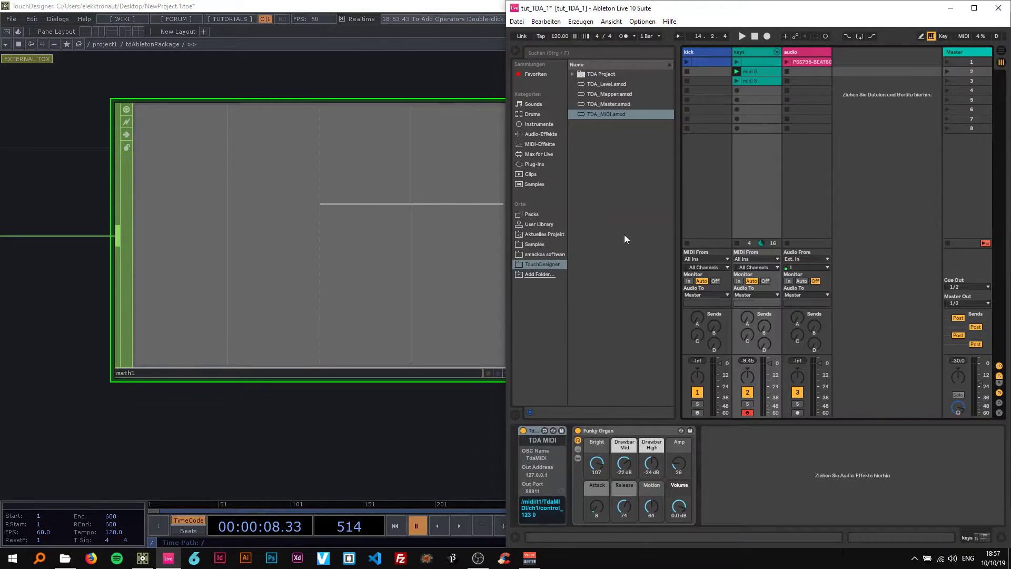
key(space)
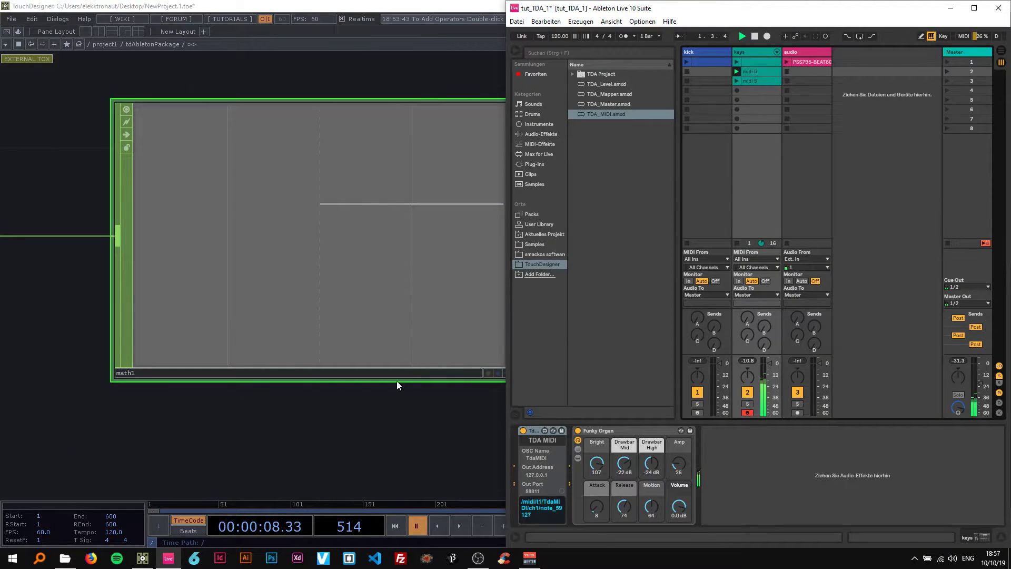
click(398, 420)
scroll(370, 416, up, 3)
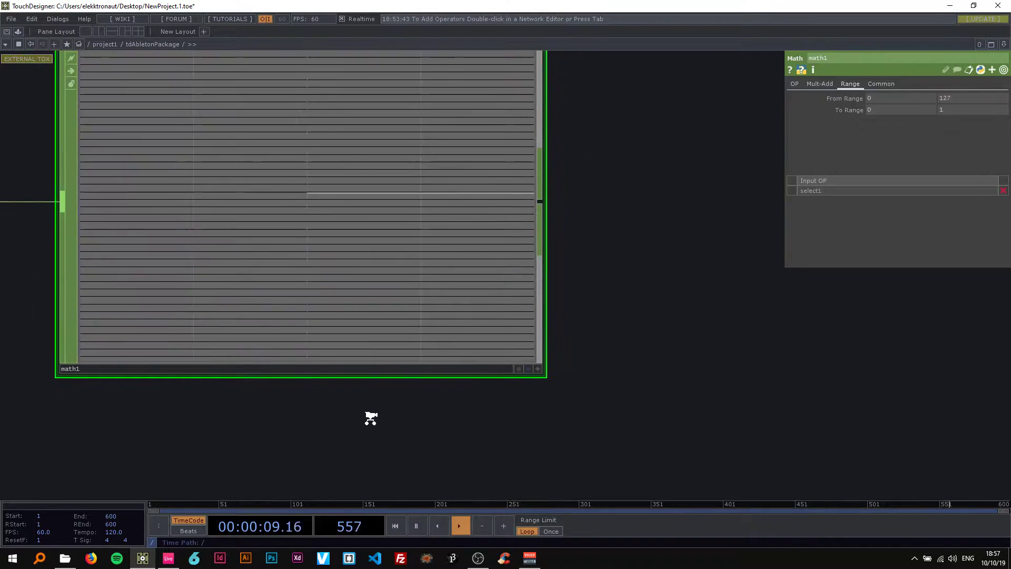
scroll(330, 308, up, 5)
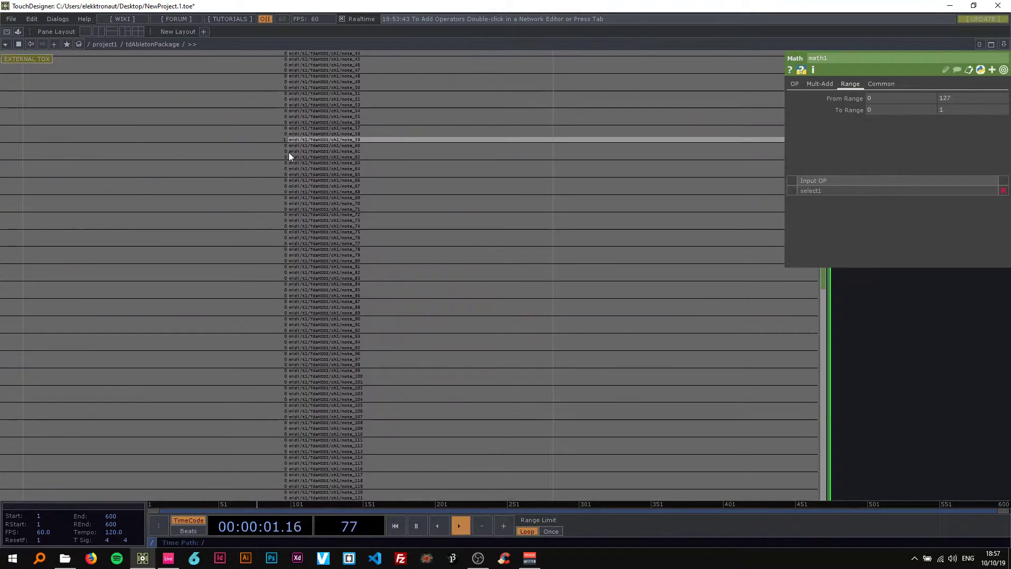
scroll(316, 228, down, 6)
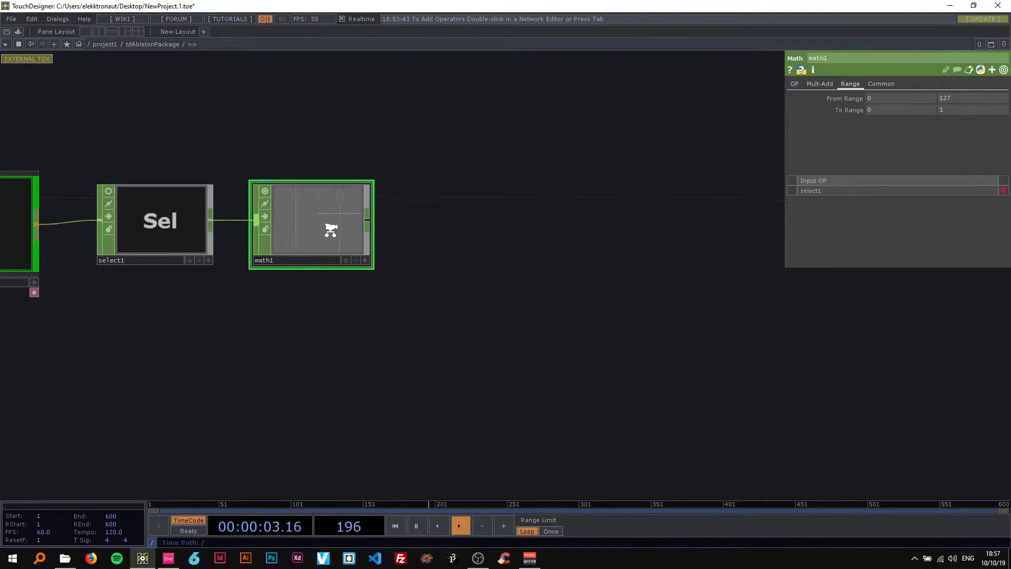
Turn off the Math CHOP's viewer and stop playback in Ableton Live.
scroll(330, 230, up, 1)
drag(380, 245, 275, 287)
click(142, 219)
drag(174, 176, 133, 160)
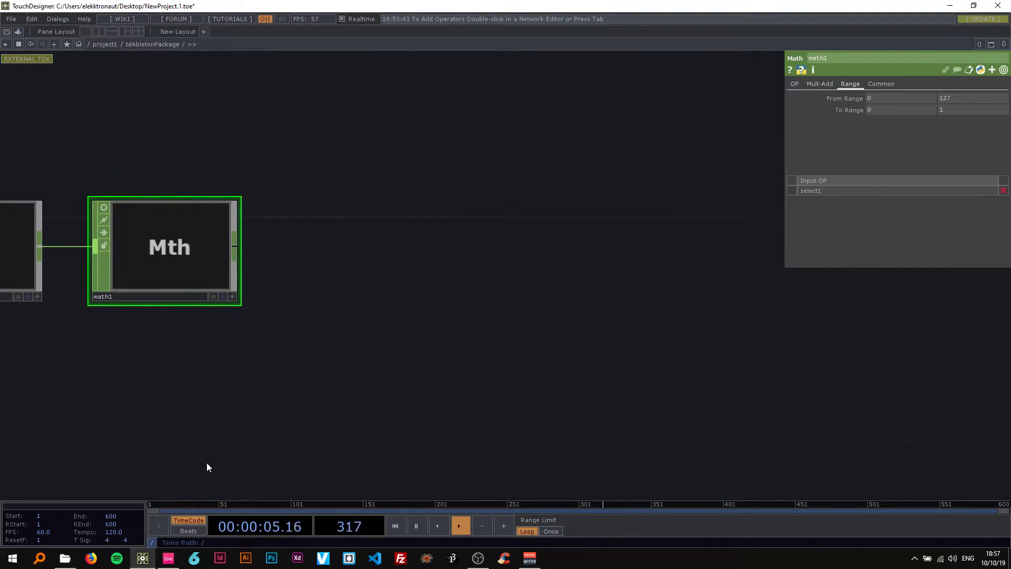
click(179, 556)
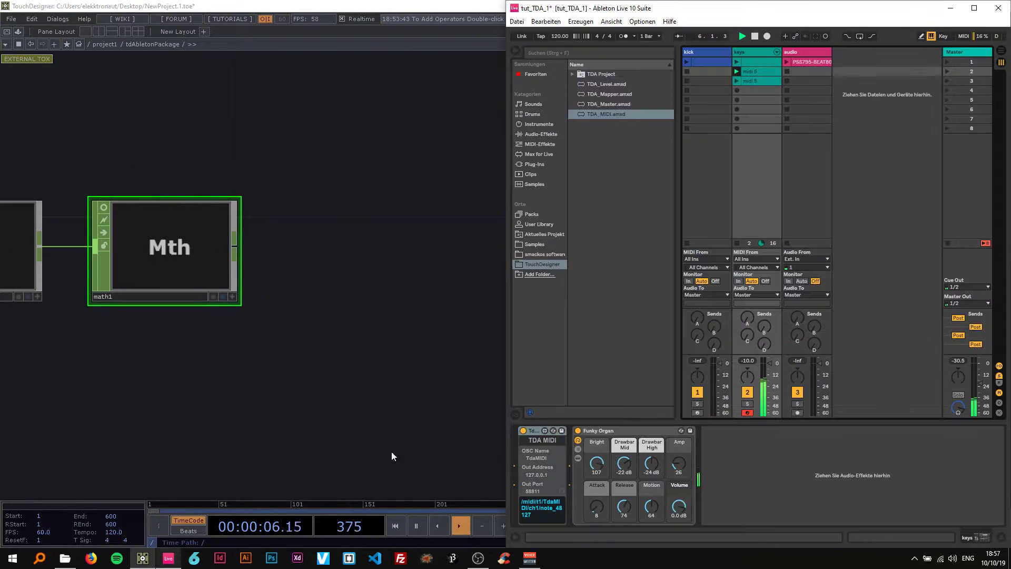
click(348, 223)
Turn the Math CHOP's viewer back on, examine its note channels and turn the viewer off again.
scroll(286, 267, down, 2)
drag(287, 268, 326, 243)
scroll(194, 195, up, 2)
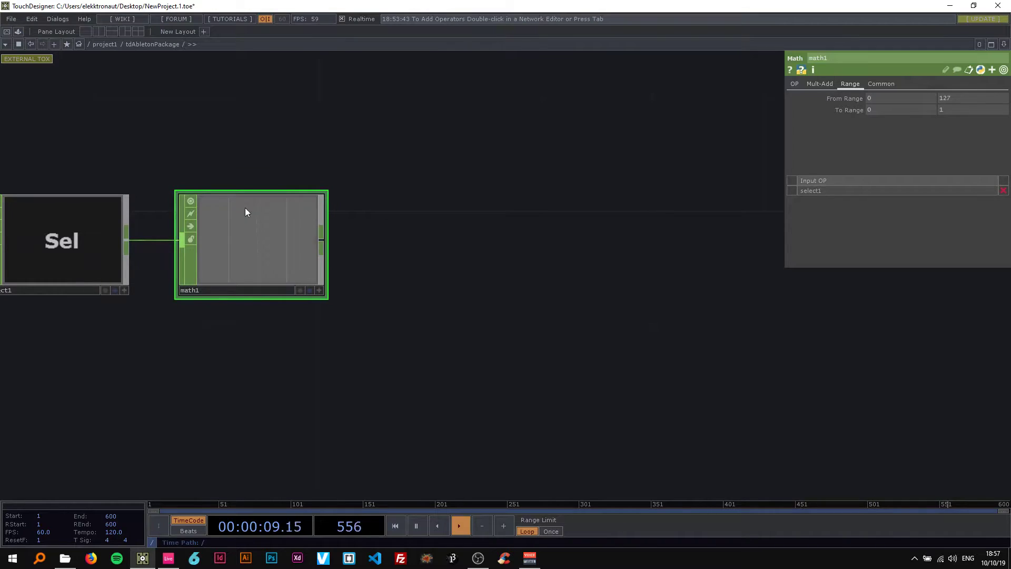
scroll(255, 244, up, 5)
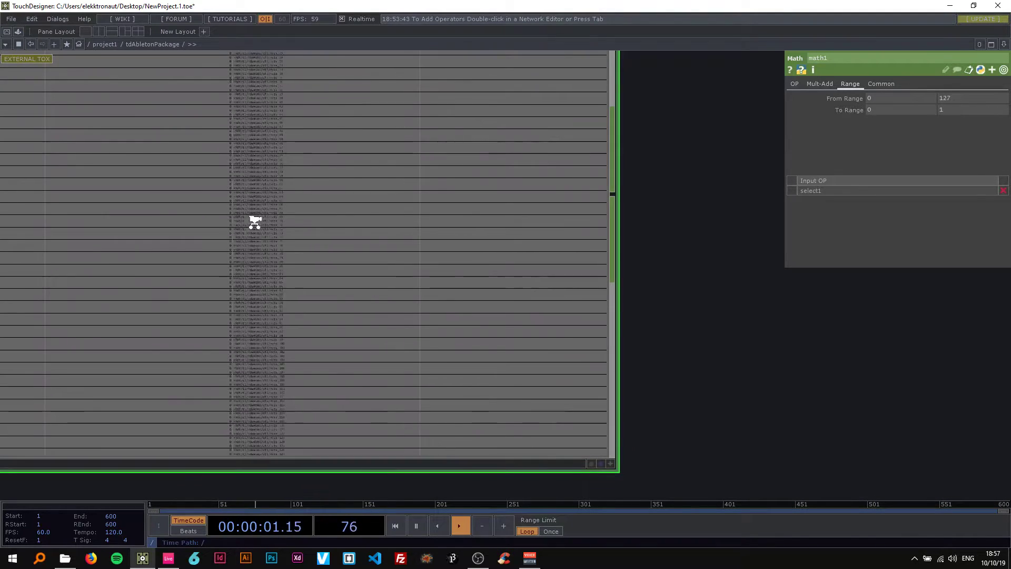
scroll(248, 216, down, 5)
click(68, 130)
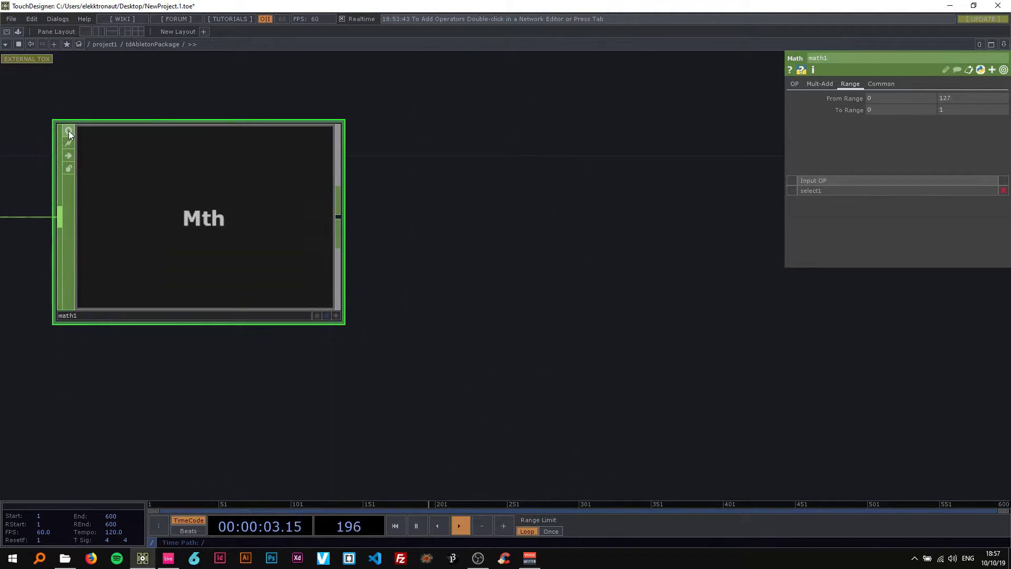
Add a Shuffle CHOP connected to the Math CHOP's output.
scroll(97, 133, down, 2)
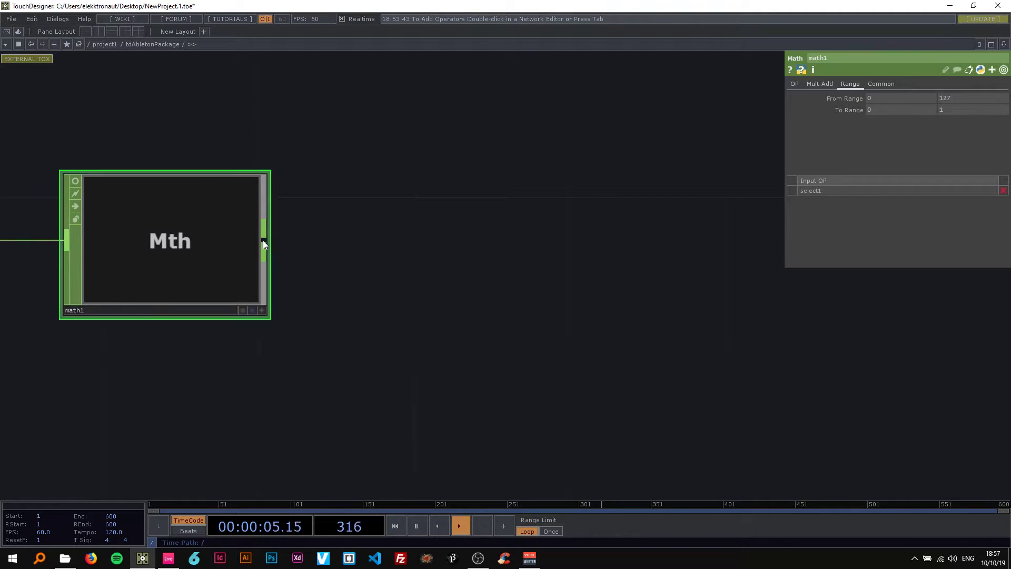
right_click(263, 240)
text(shuff)
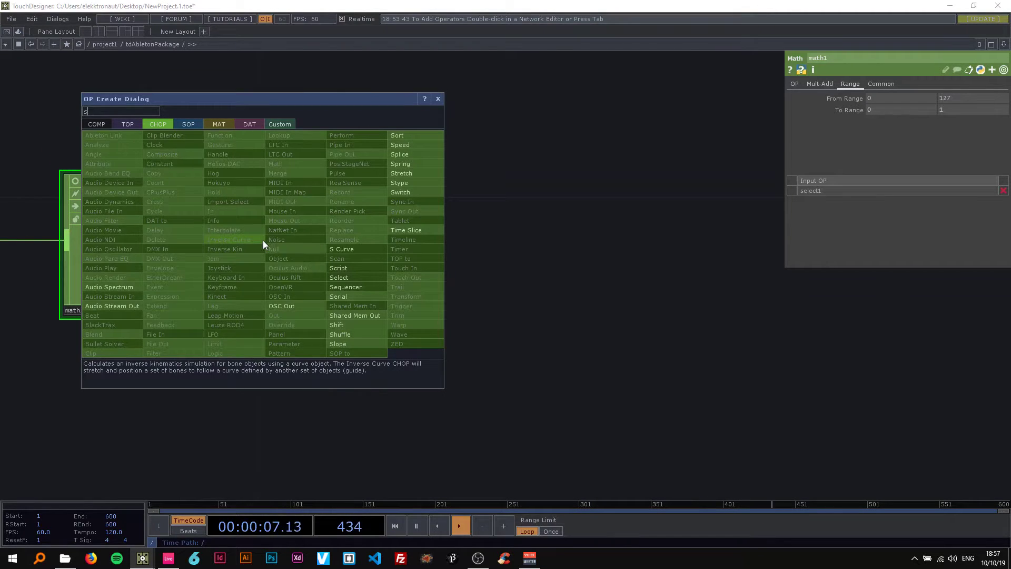
click(375, 336)
click(476, 254)
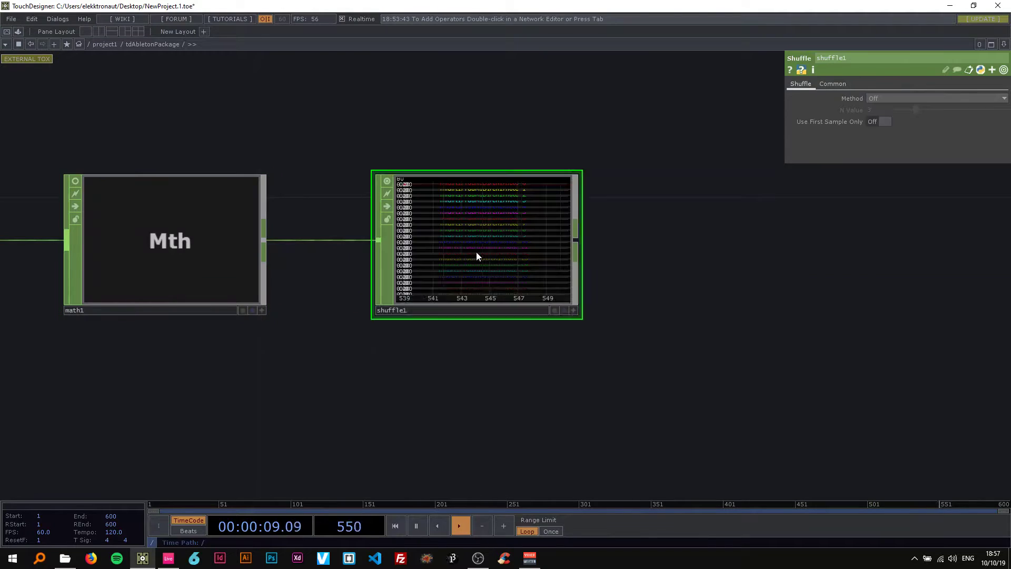
Move the Shuffle CHOP closer to the Math CHOP.
scroll(408, 258, down, 1)
scroll(412, 256, down, 1)
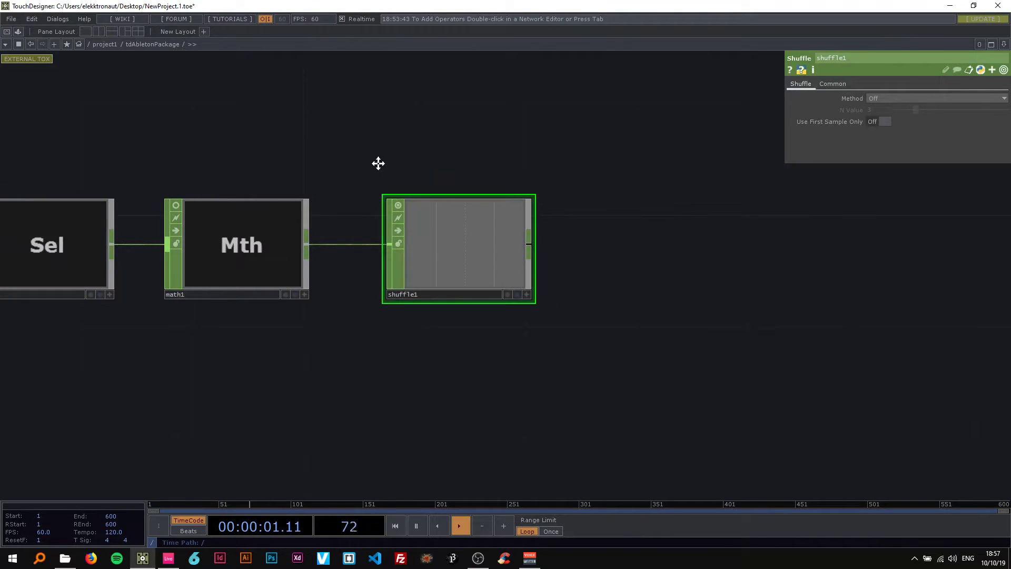
drag(379, 163, 317, 164)
drag(403, 246, 376, 244)
scroll(381, 257, up, 2)
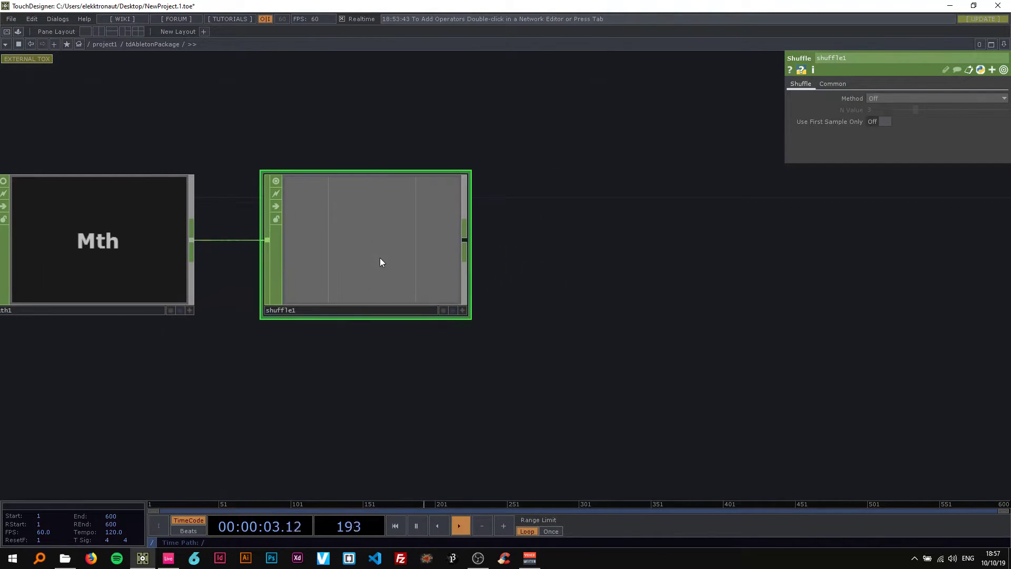
middle_drag(527, 234, 463, 241)
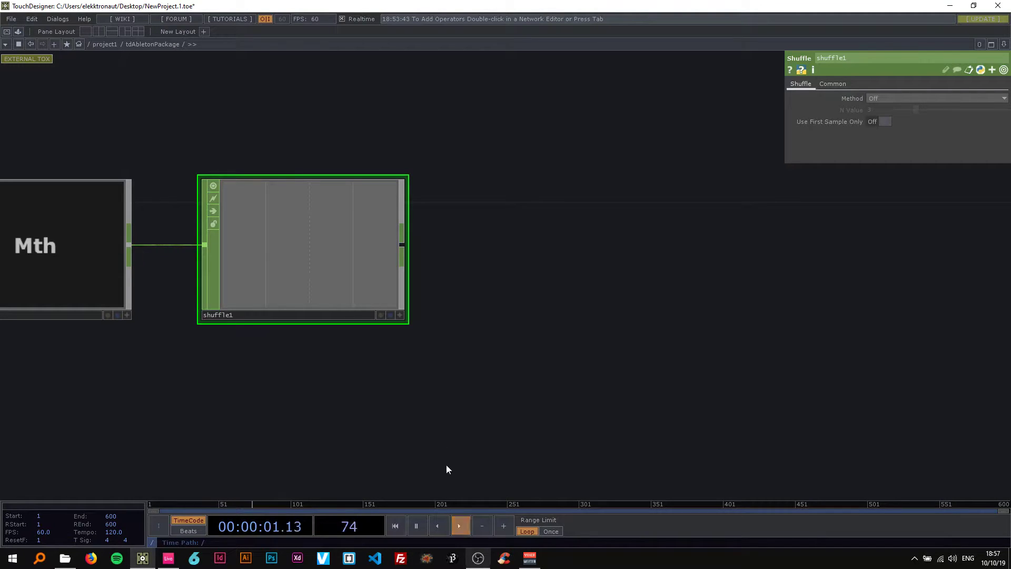
scroll(248, 226, up, 3)
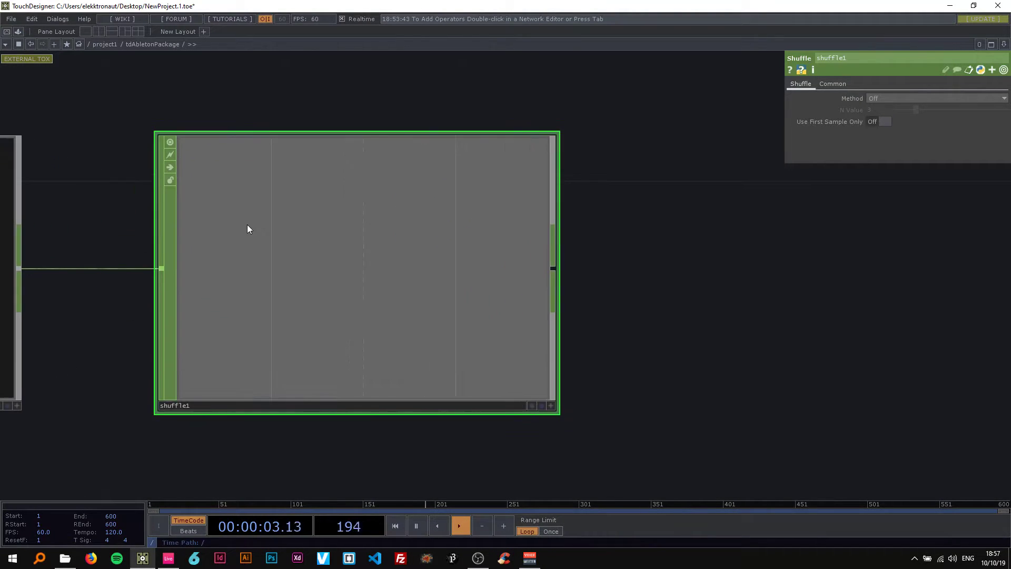
Set the Shuffle CHOP's method to Sequence All Samples.
scroll(249, 229, down, 4)
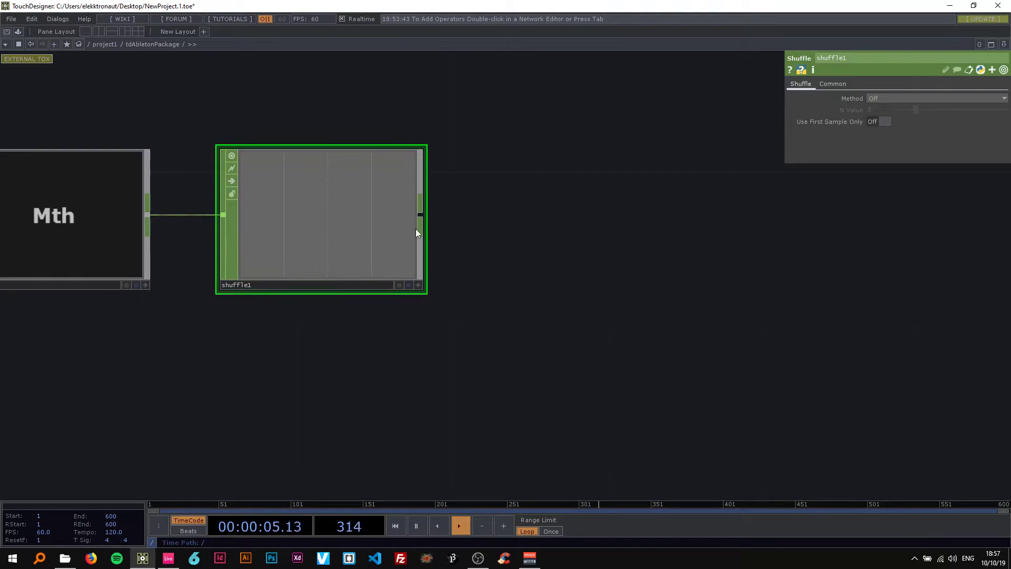
scroll(258, 153, up, 3)
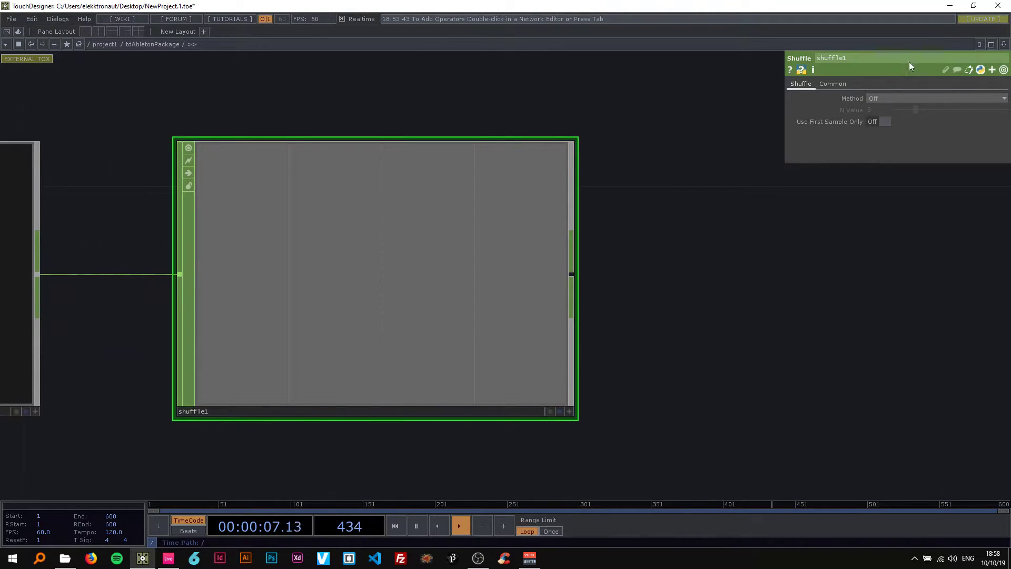
click(876, 101)
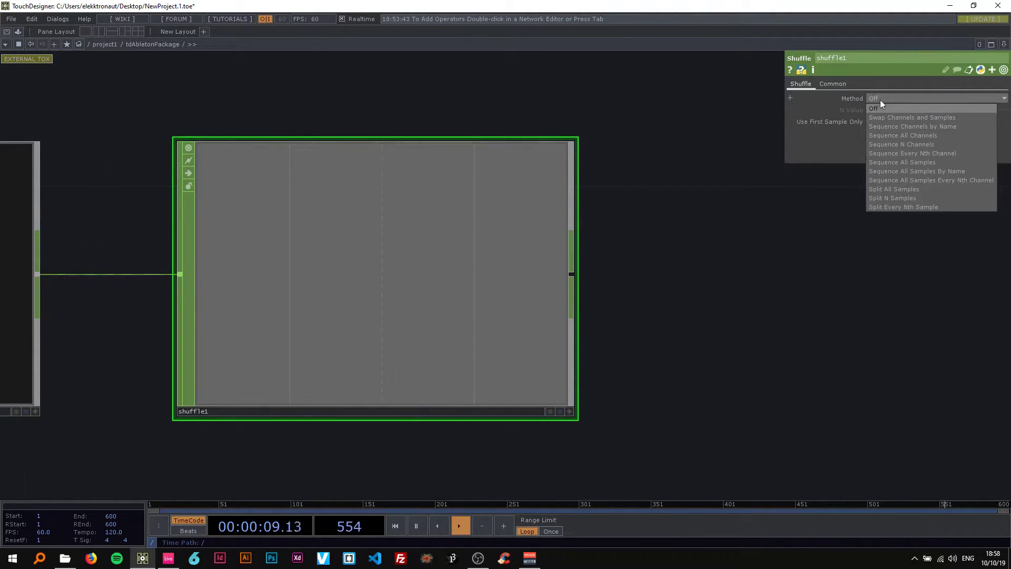
click(897, 163)
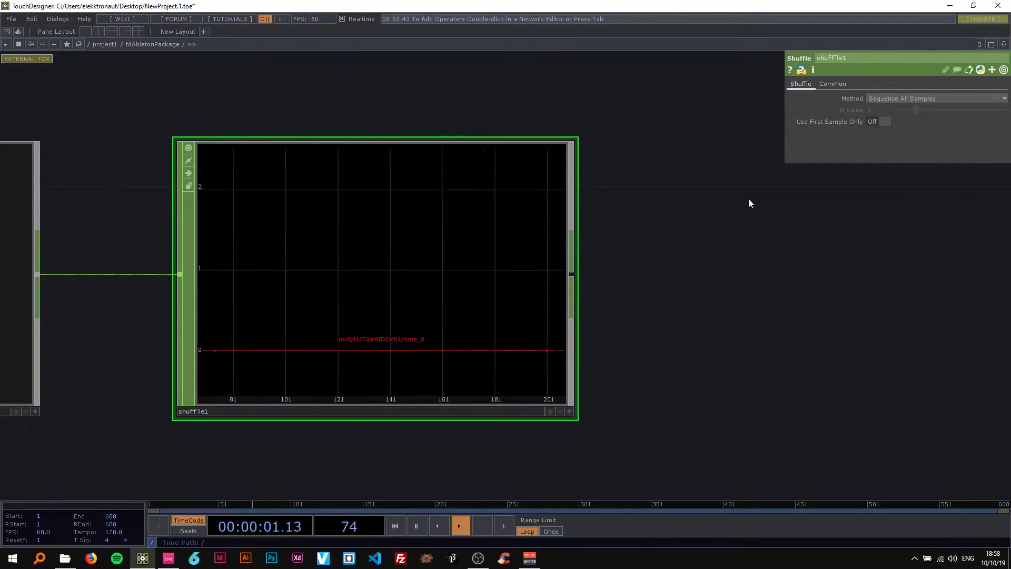
Play the notes in Ableton Live, examine the Shuffle CHOP's output in TouchDesigner, stop playback and return to TouchDesigner.
scroll(521, 277, down, 5)
click(168, 557)
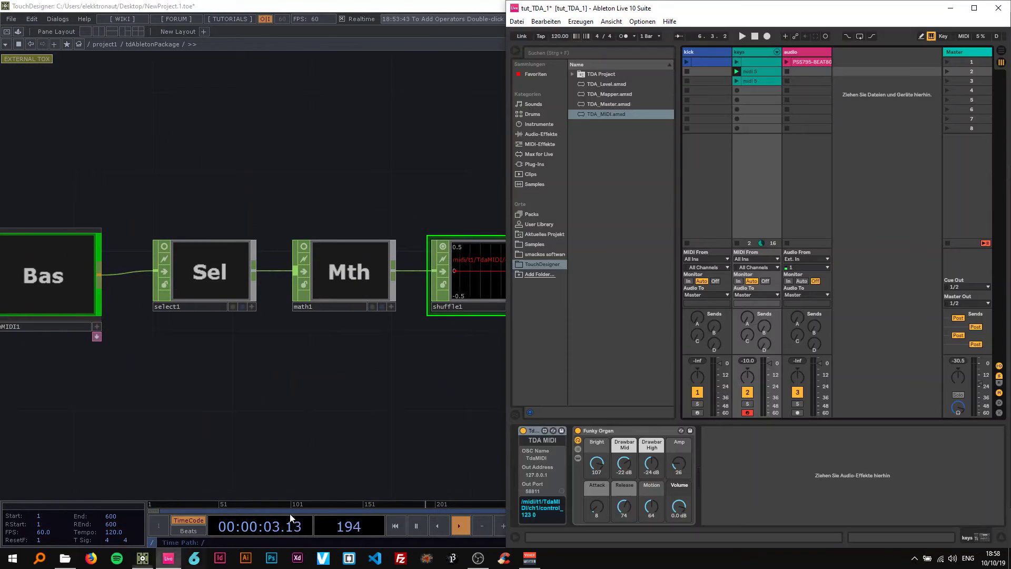
click(369, 170)
scroll(397, 242, up, 5)
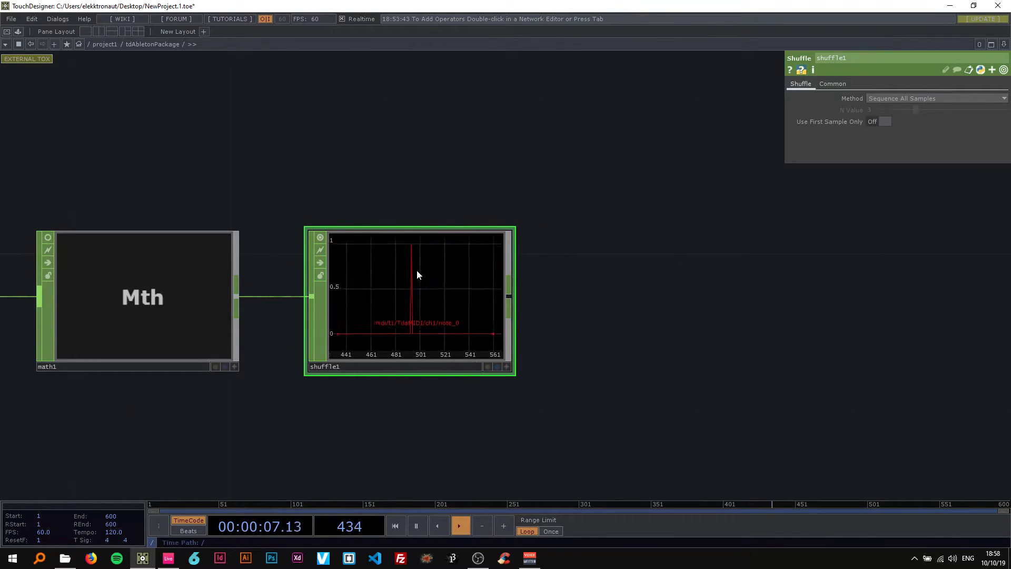
scroll(412, 293, down, 3)
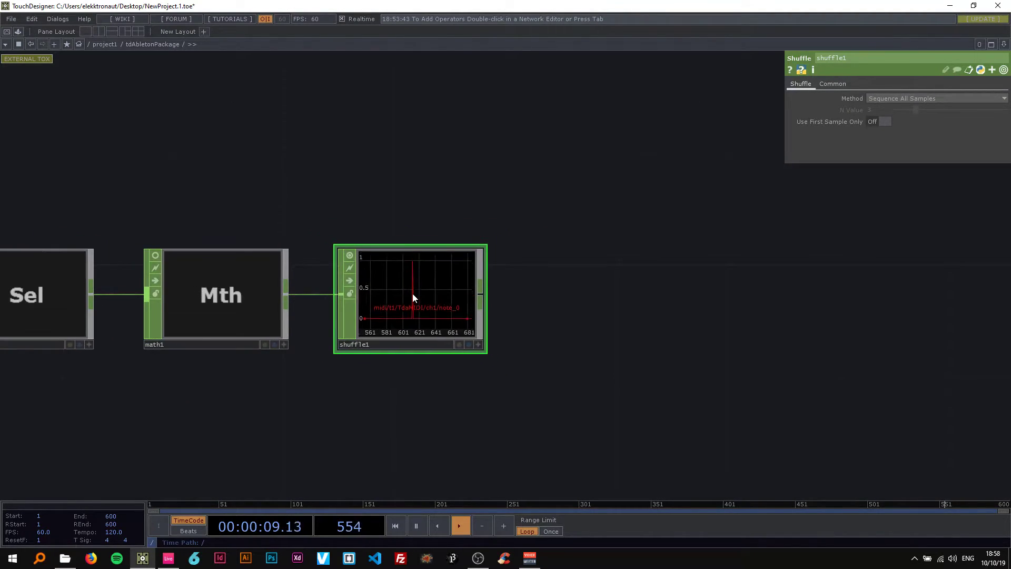
drag(313, 188, 231, 173)
scroll(234, 184, down, 2)
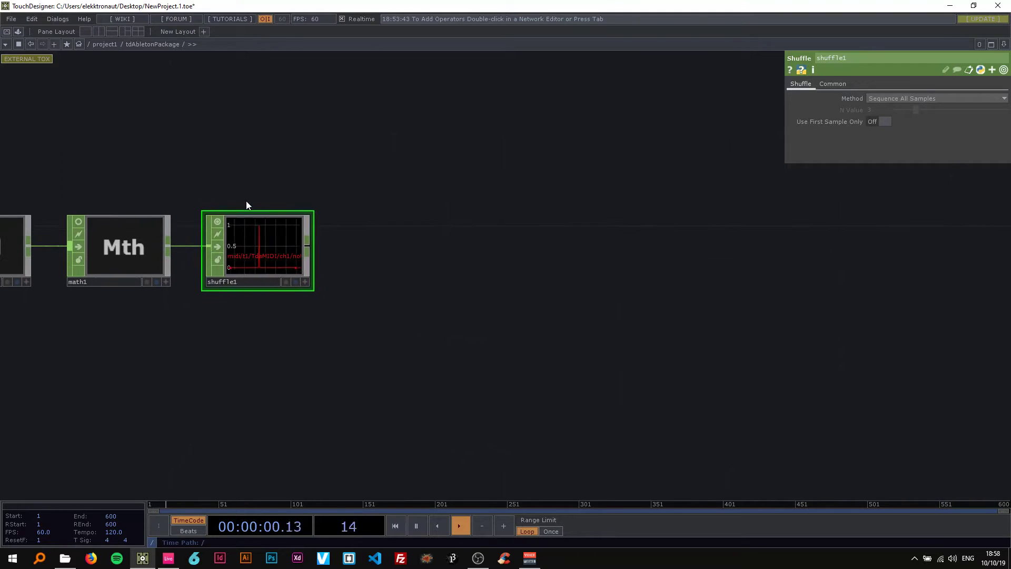
click(176, 561)
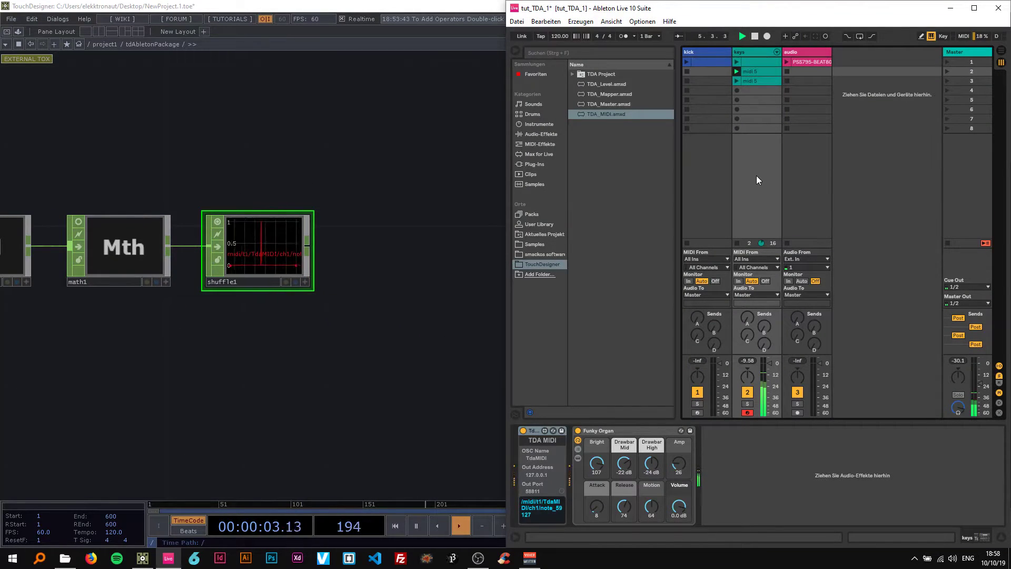
click(367, 174)
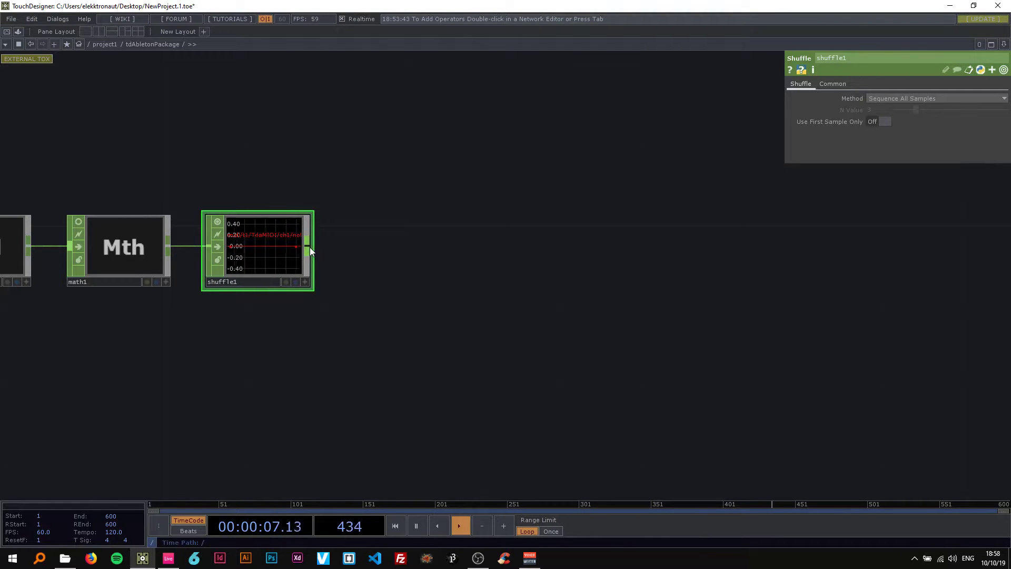
Add a Rename CHOP connected to the Shuffle CHOP's output.
right_click(309, 247)
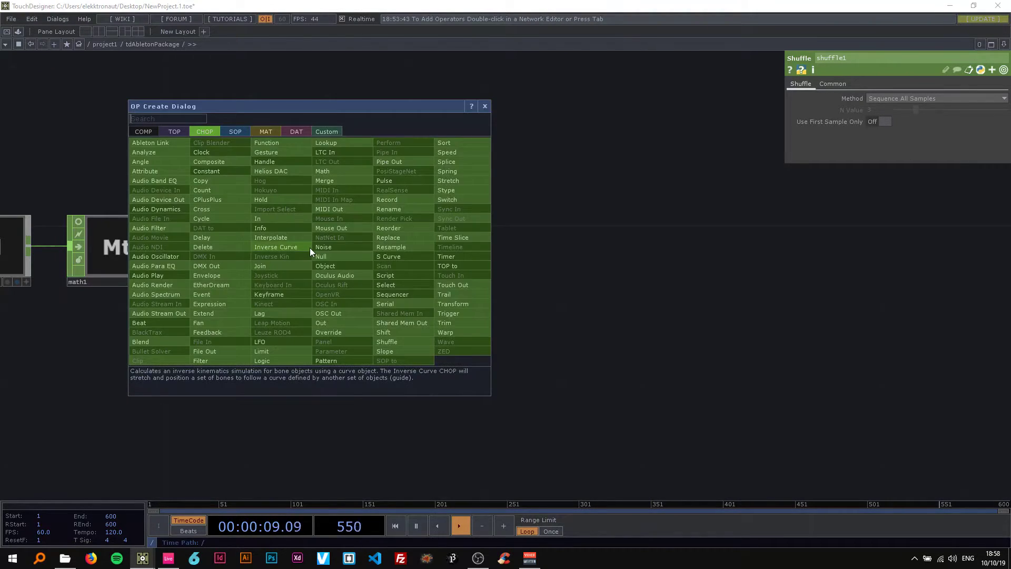
text(re)
click(396, 208)
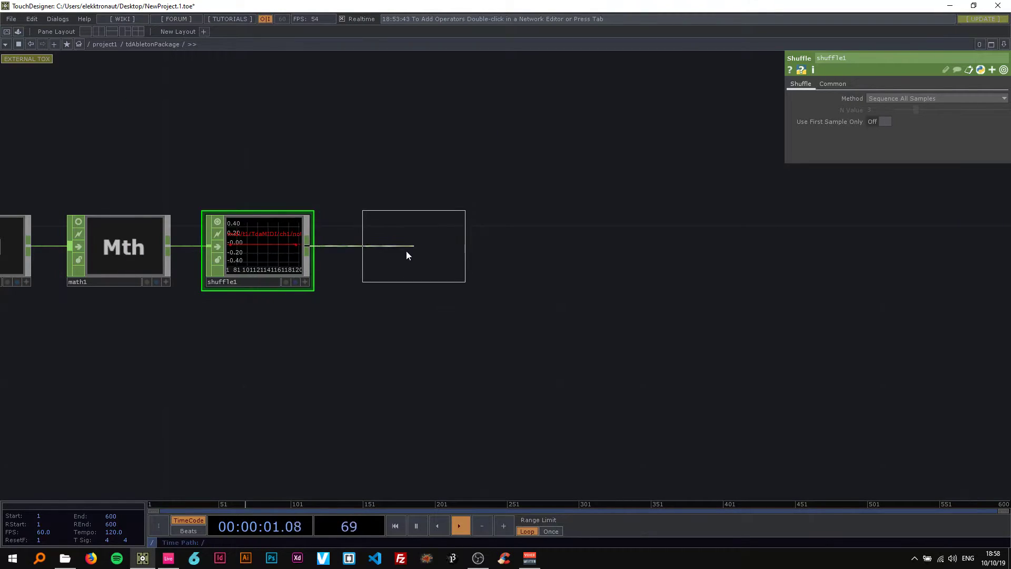
click(396, 255)
Rename the channel to size in the Rename CHOP and turn off the Shuffle CHOP's viewer.
drag(267, 185, 233, 184)
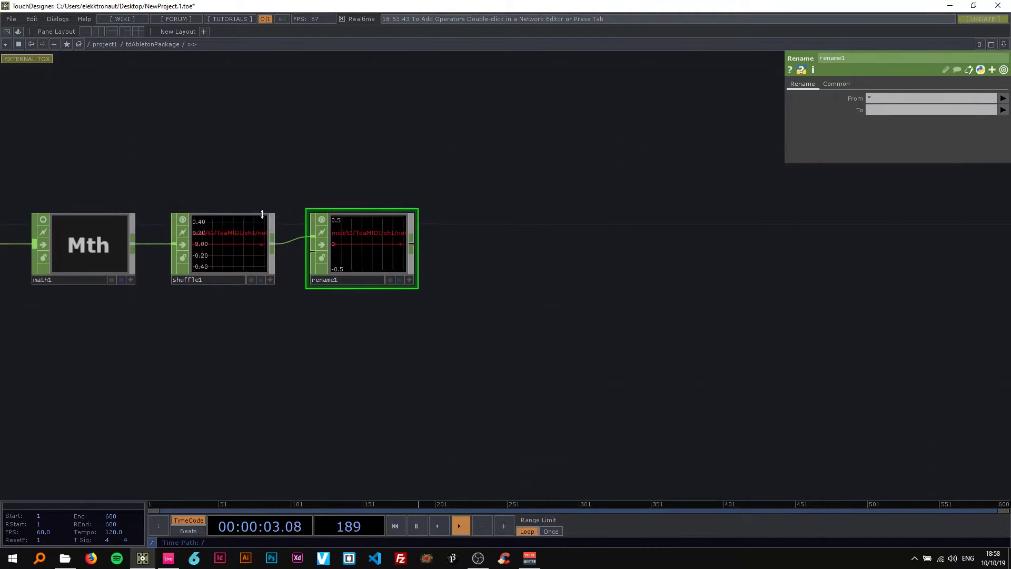
scroll(293, 205, up, 3)
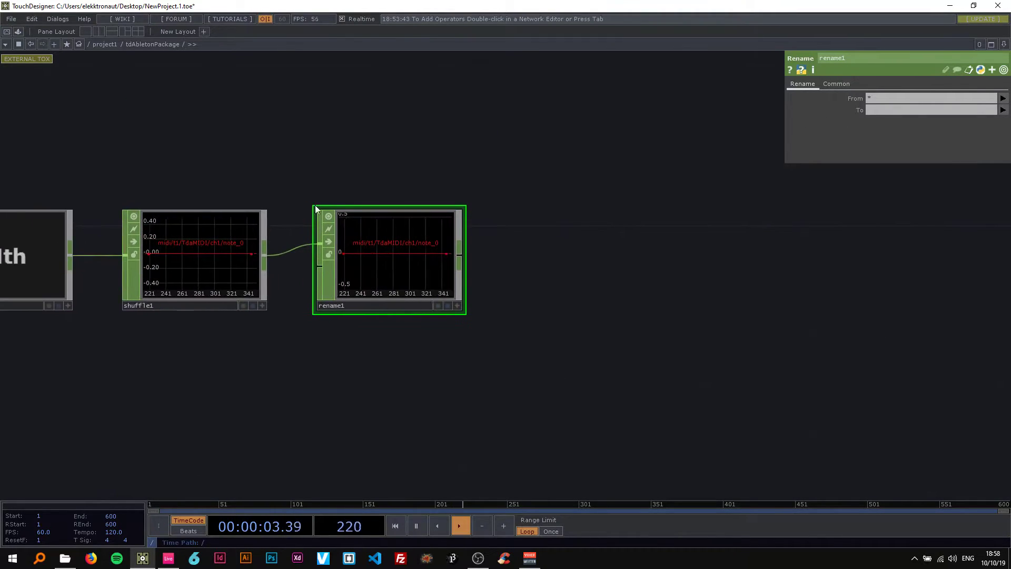
click(914, 111)
text(size)
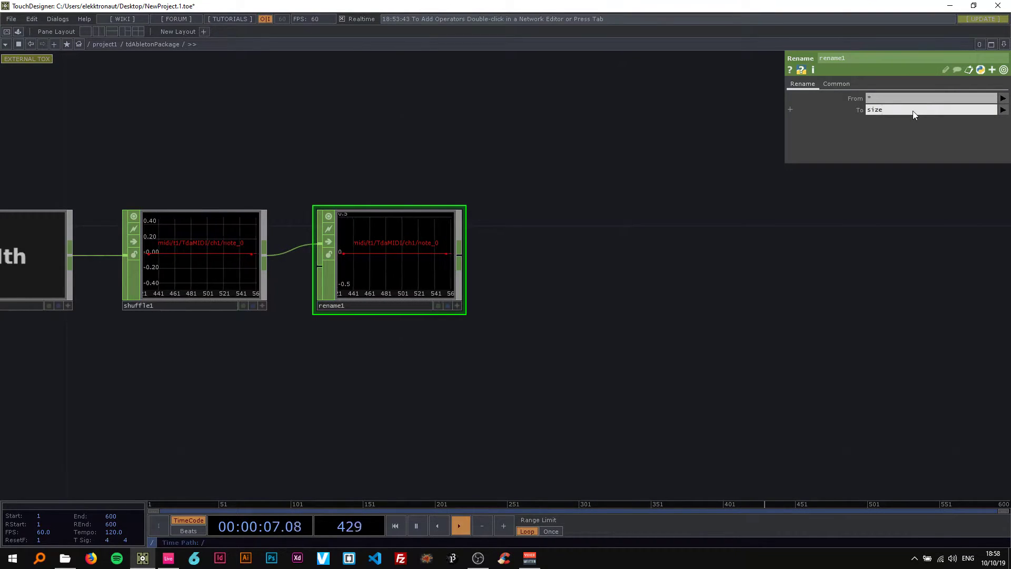
key(Return)
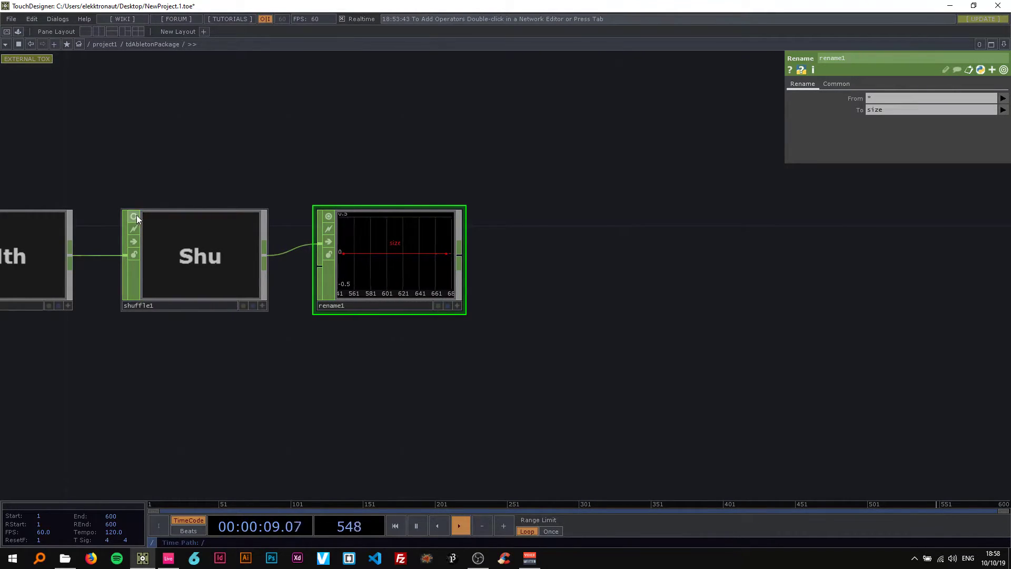
Add a Limit CHOP connected to the Rename CHOP's output.
scroll(147, 138, down, 3)
drag(312, 129, 209, 136)
right_click(245, 201)
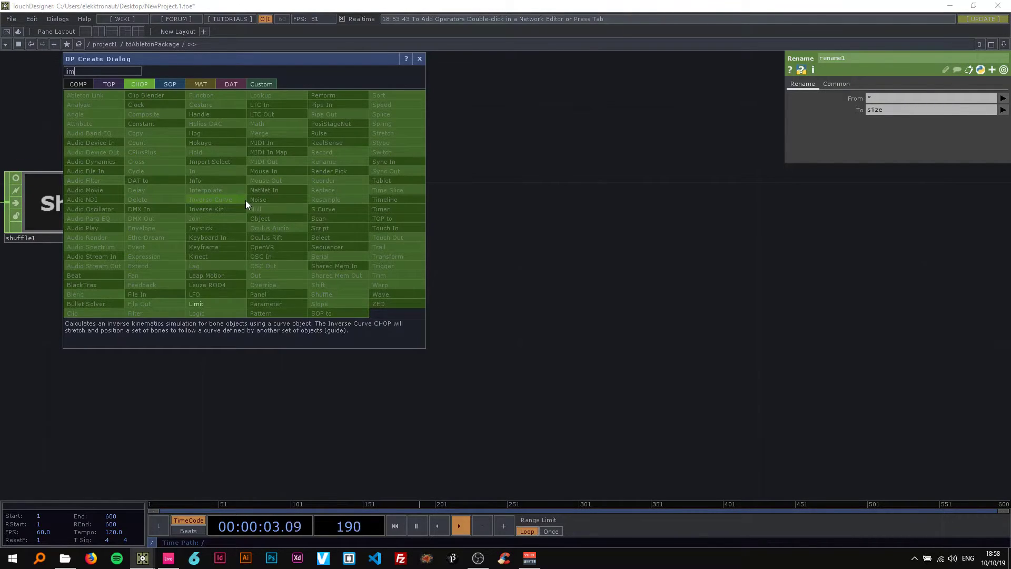
click(209, 299)
click(318, 216)
Quantize the Limit CHOP's values with Round and a value step of 1.
scroll(314, 213, up, 2)
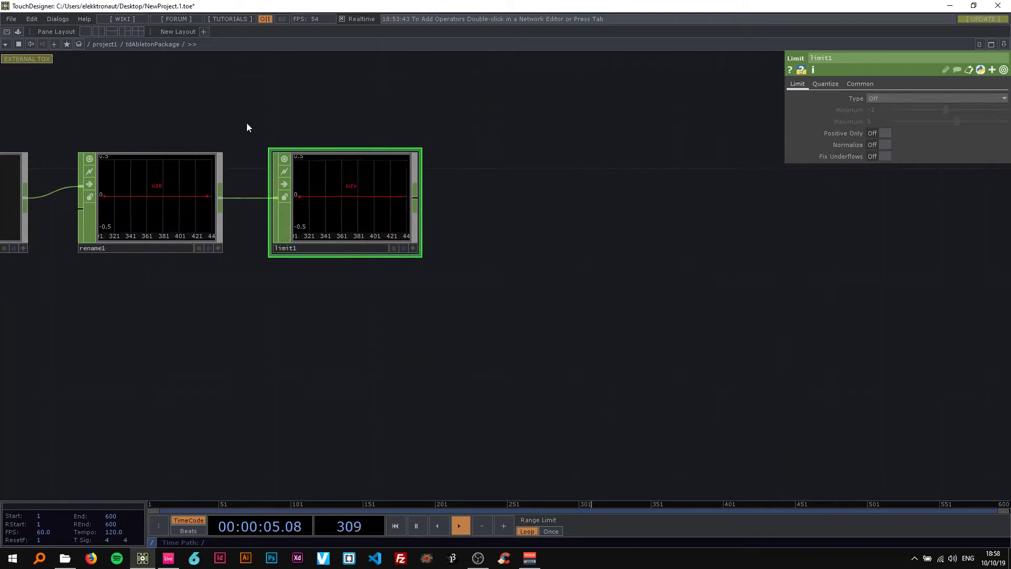
drag(247, 129, 300, 146)
scroll(383, 196, up, 2)
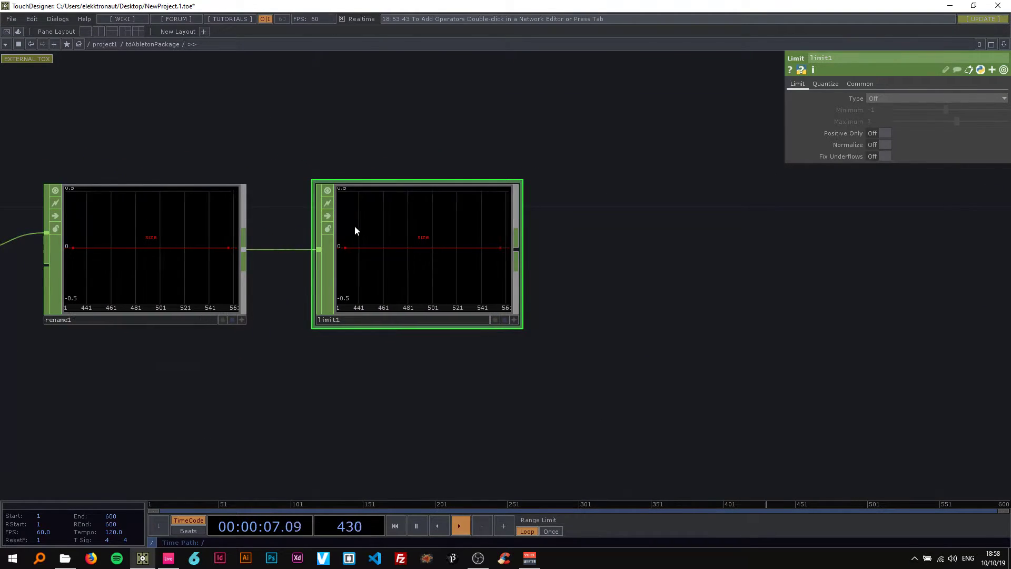
scroll(355, 225, up, 2)
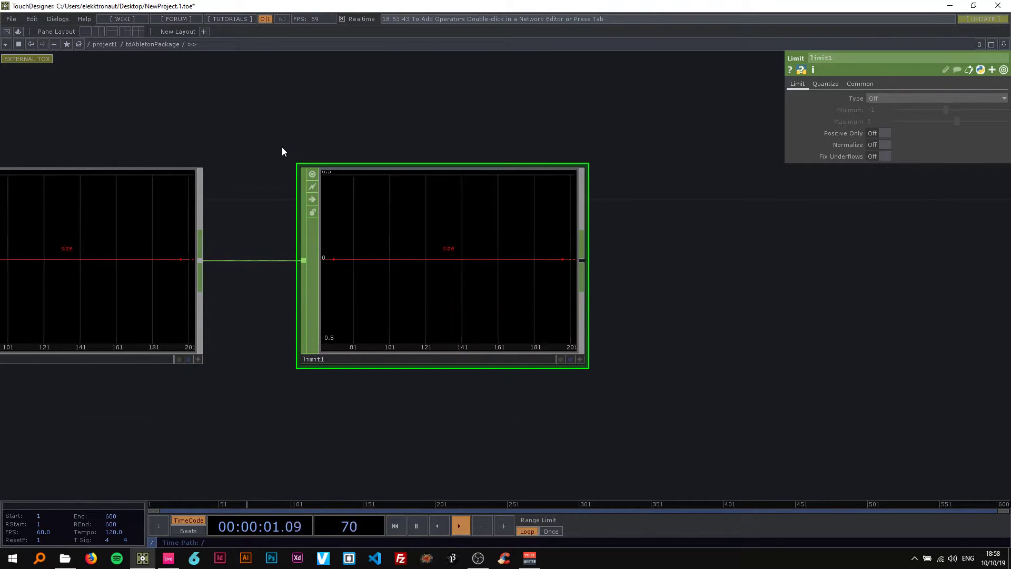
drag(282, 153, 318, 169)
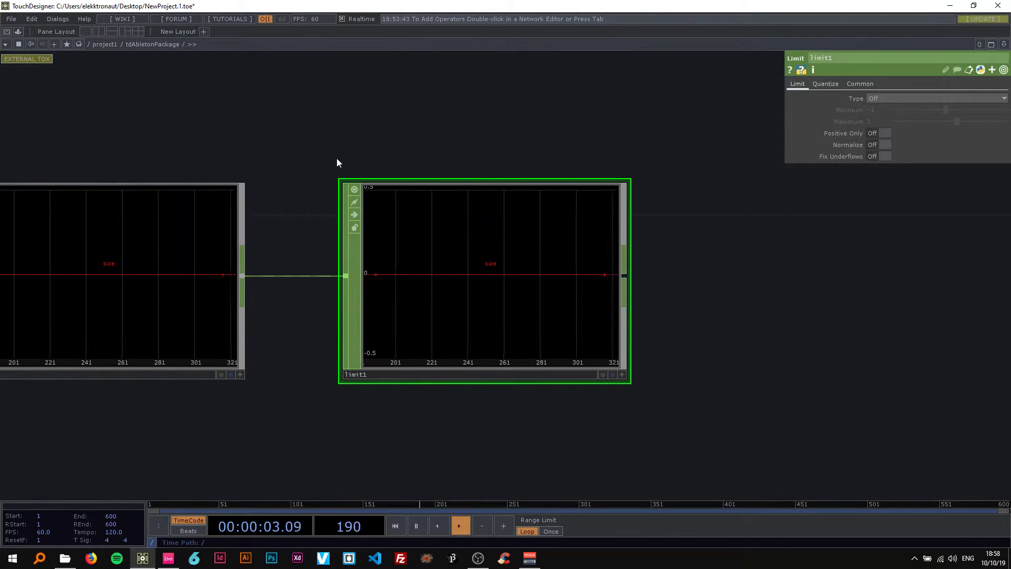
click(820, 83)
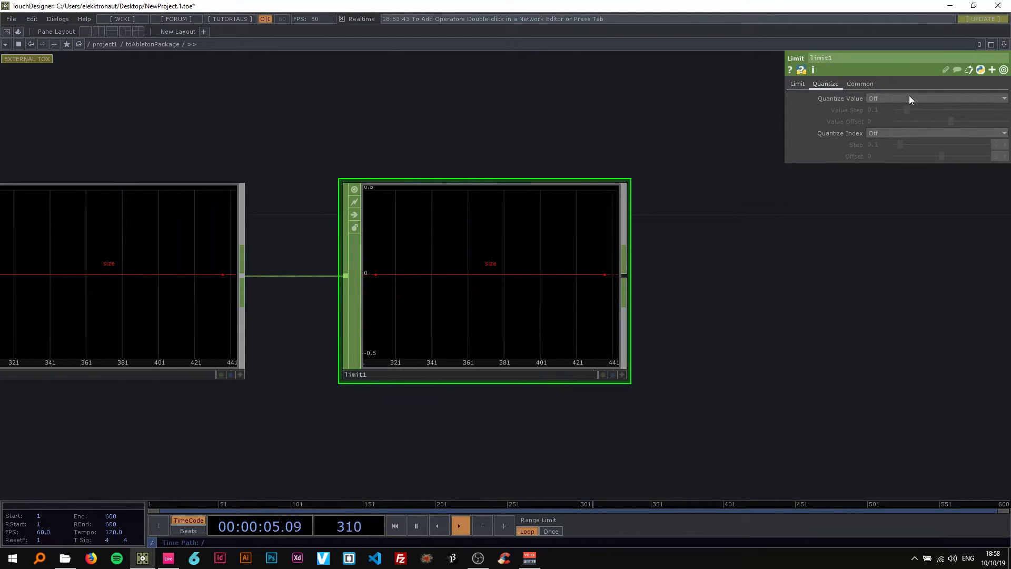
click(901, 100)
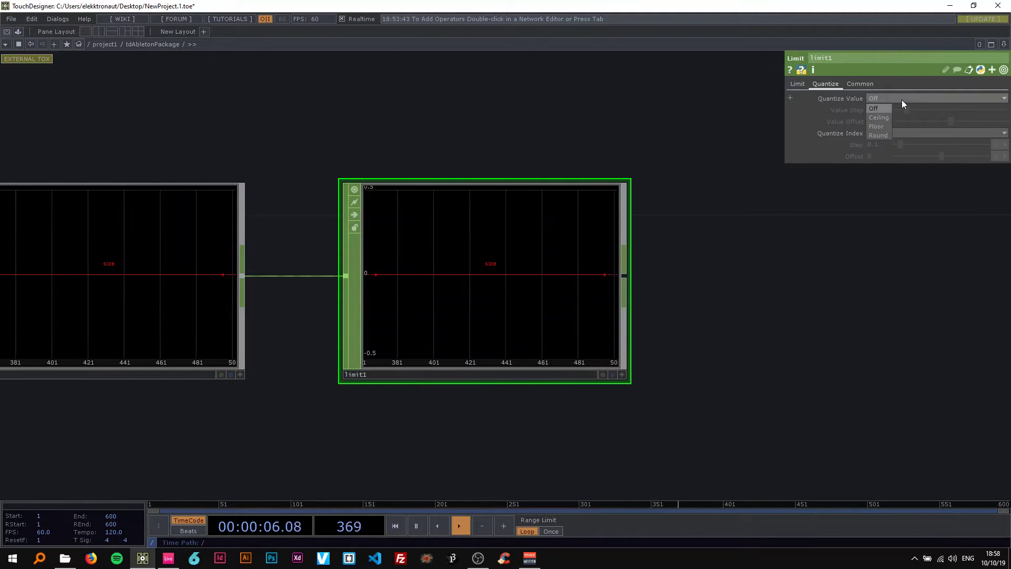
click(876, 134)
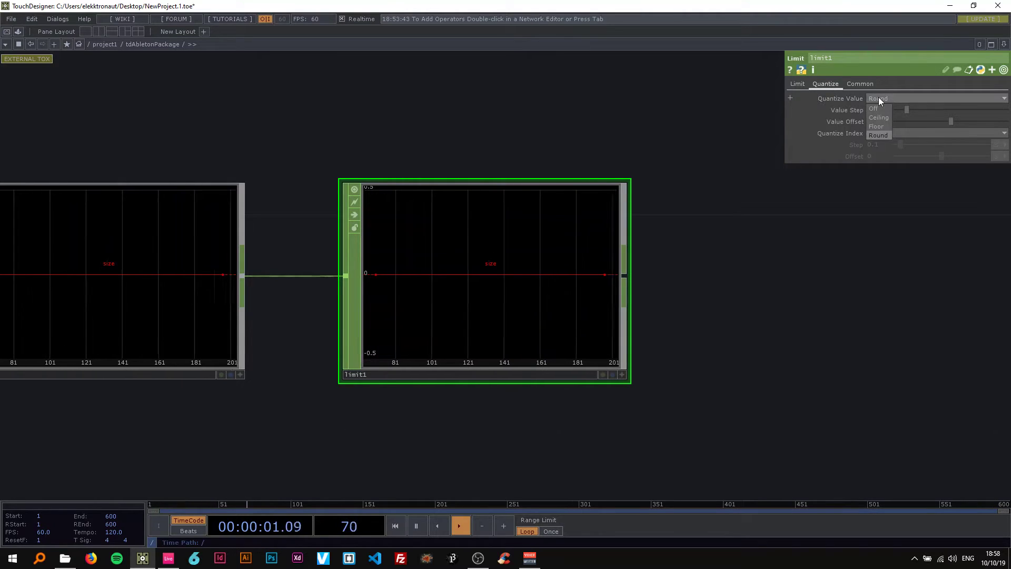
click(874, 109)
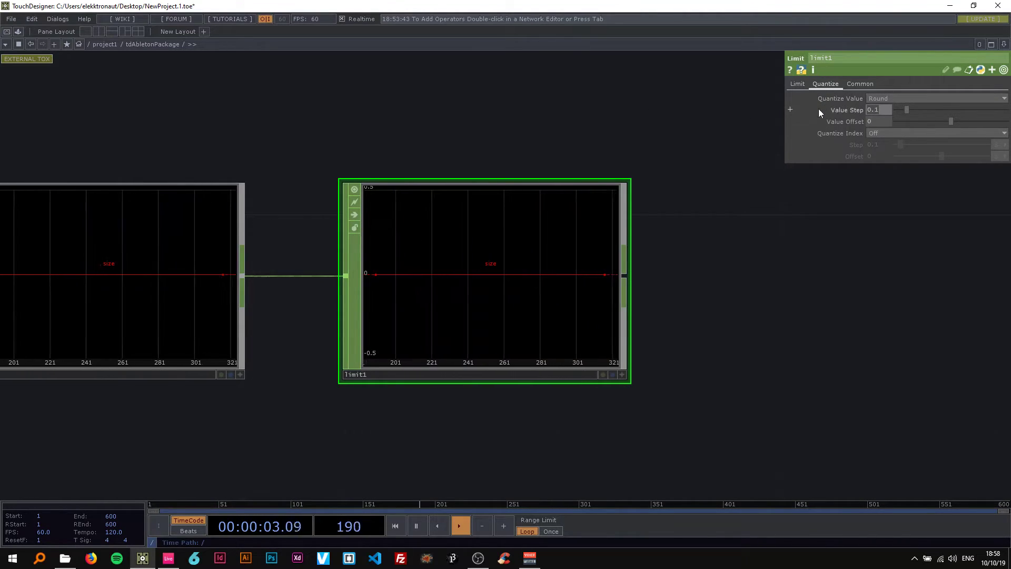
text(1)
key(Return)
Add a second Math CHOP connected to the Limit CHOP's output.
scroll(577, 139, down, 5)
drag(577, 138, 403, 164)
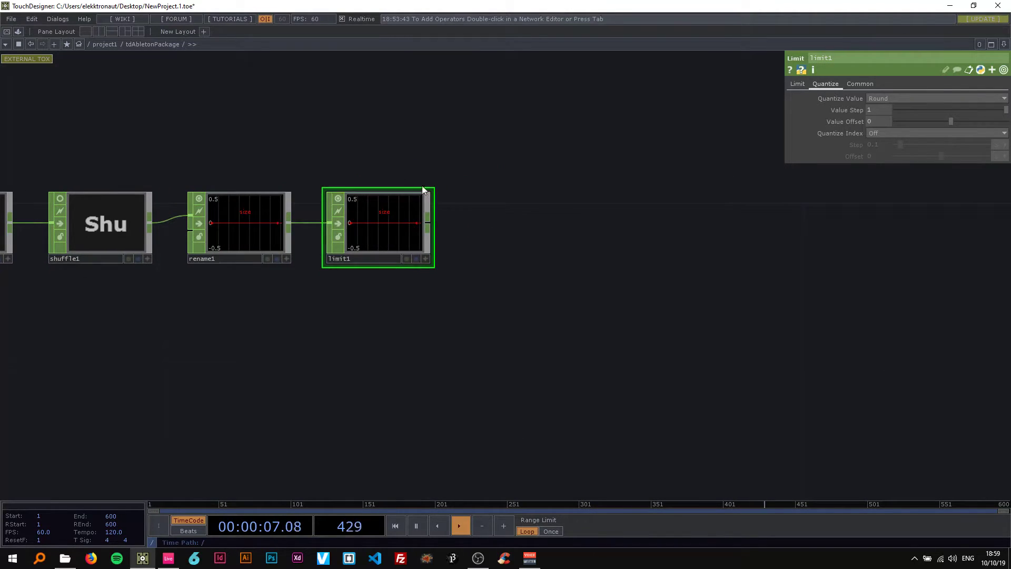
click(427, 222)
text(ma)
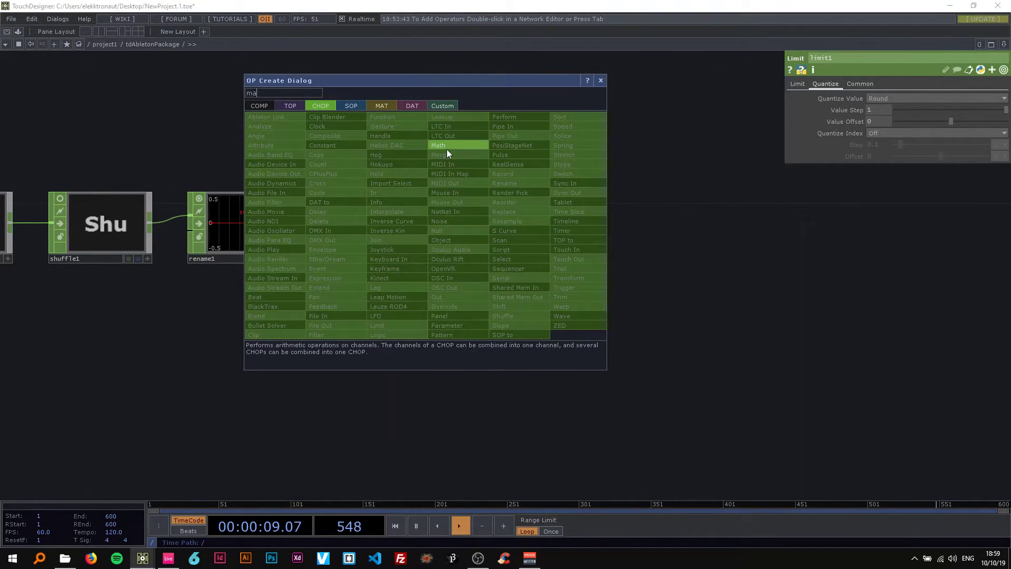
click(445, 145)
click(501, 227)
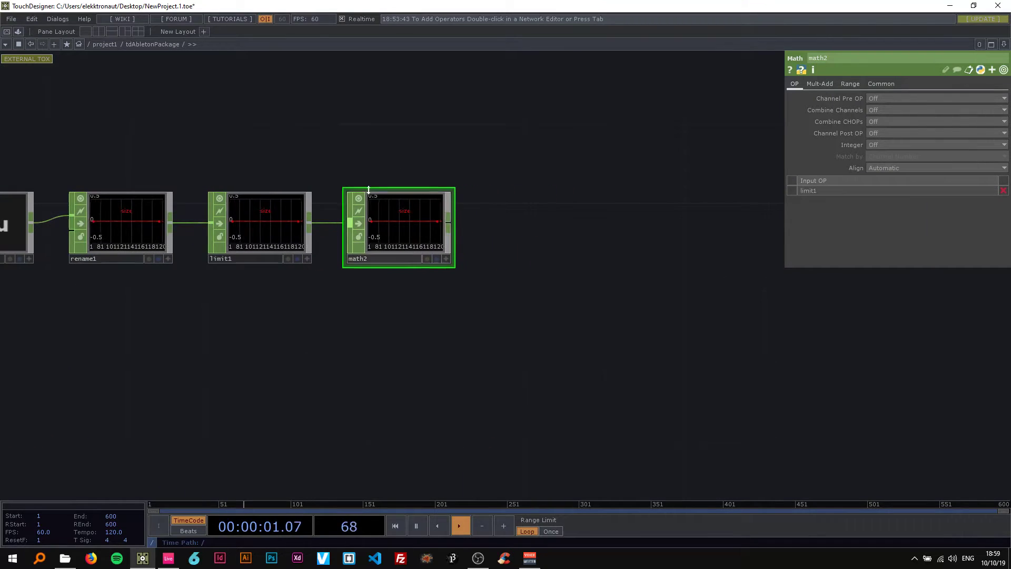
Add a Merge CHOP connected to the second Math CHOP's output.
drag(426, 170, 302, 175)
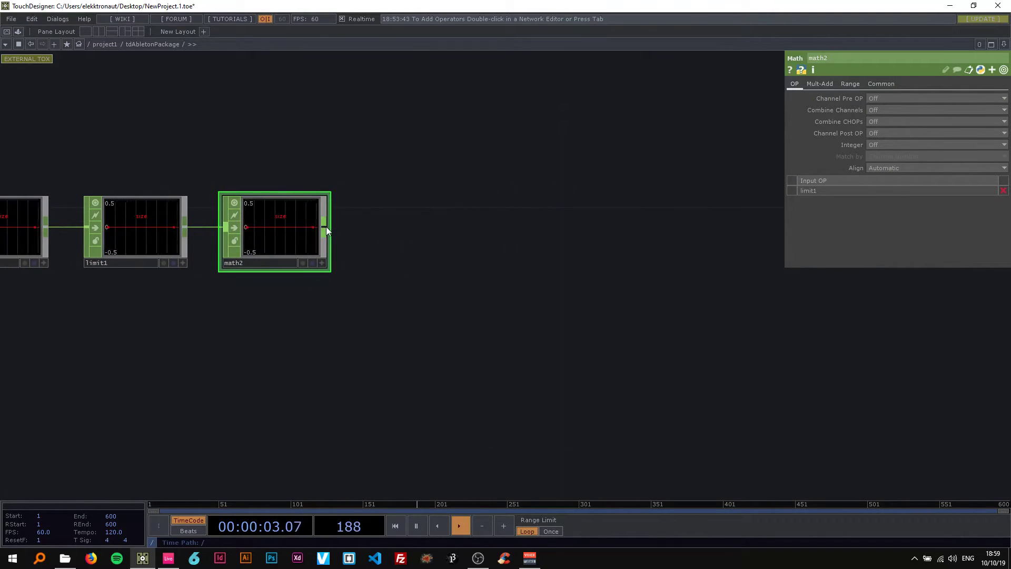
right_click(322, 228)
text(meg)
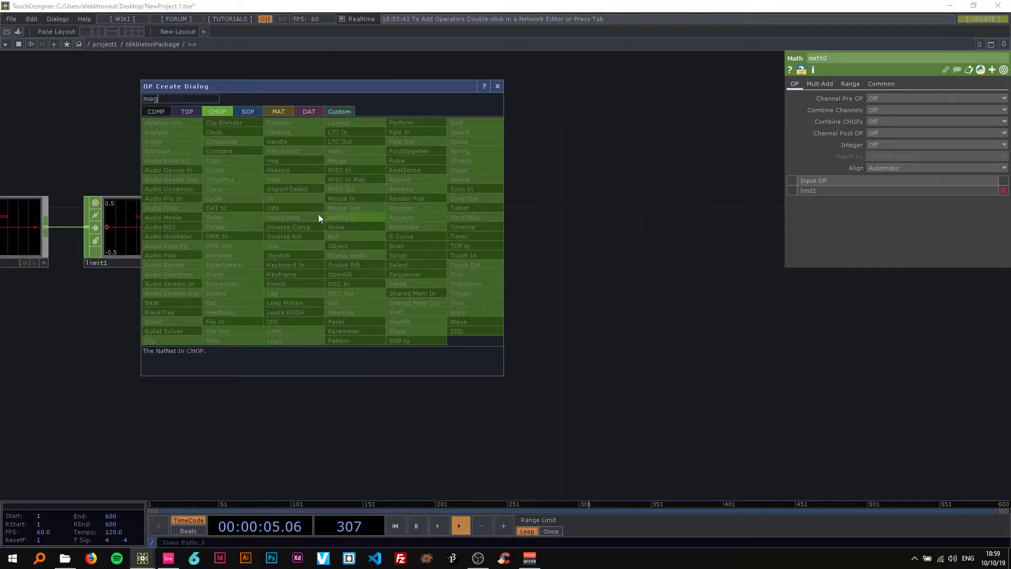
click(337, 160)
click(441, 233)
Add a Null CHOP after the Merge CHOP and move both farther away from the second Math CHOP.
right_click(483, 229)
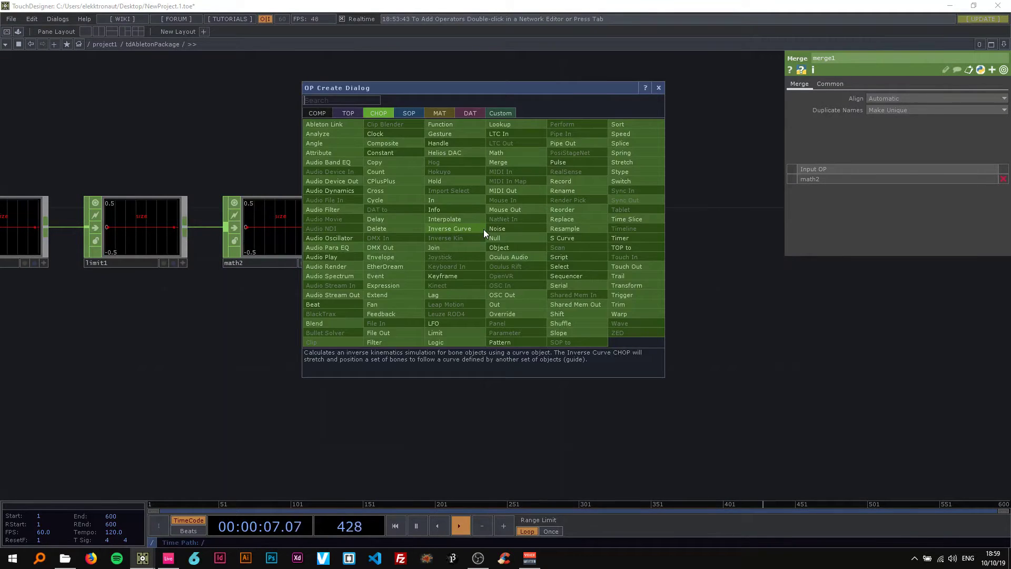
click(496, 237)
click(569, 232)
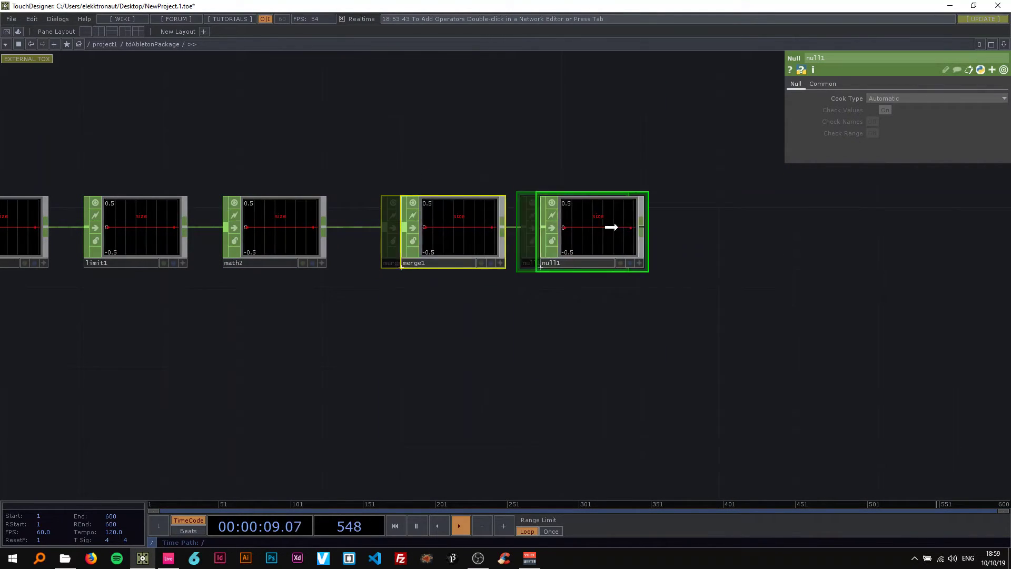
scroll(453, 196, down, 5)
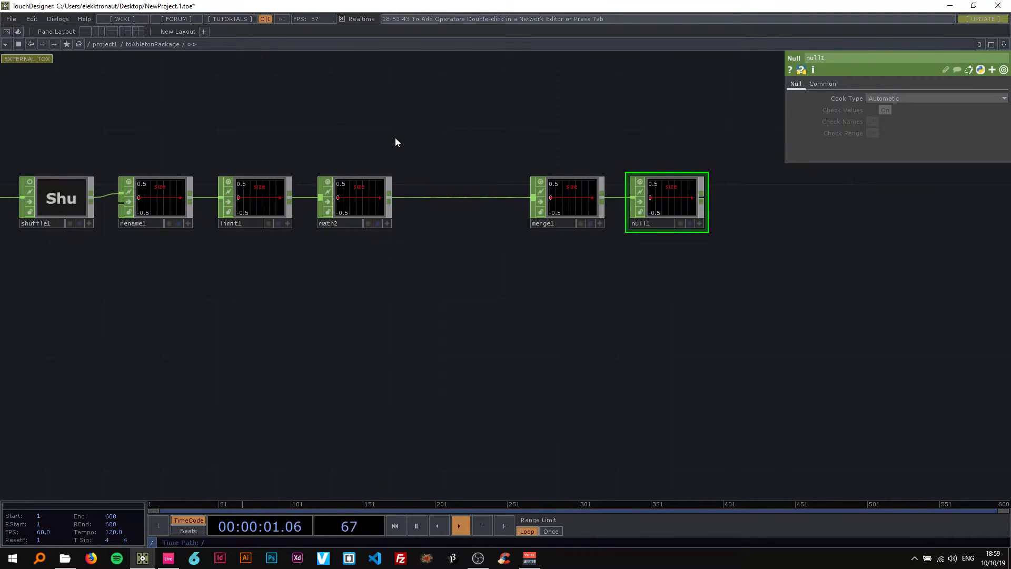
mouse_move(393, 137)
mouse_down()
mouse_move(469, 163)
mouse_move(380, 136)
mouse_up()
scroll(475, 167, up, 2)
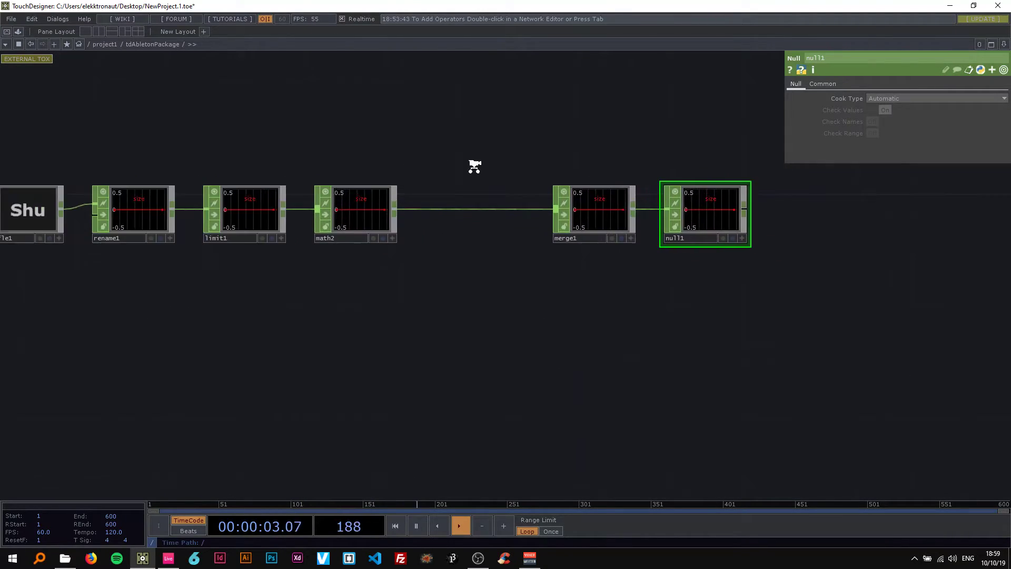
scroll(463, 150, down, 2)
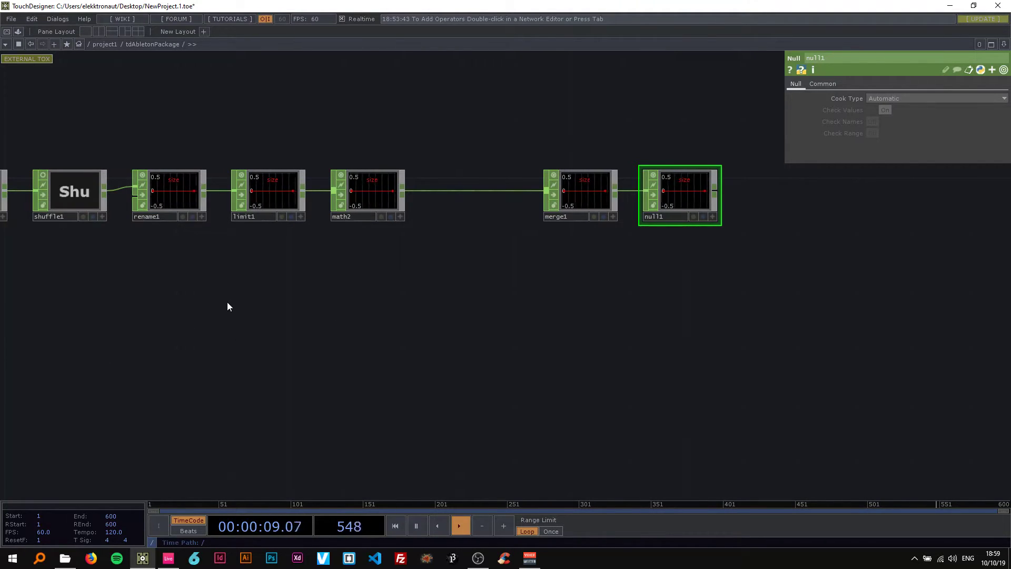
Add a Pattern CHOP in a new row below the Rename CHOP.
key(Tab)
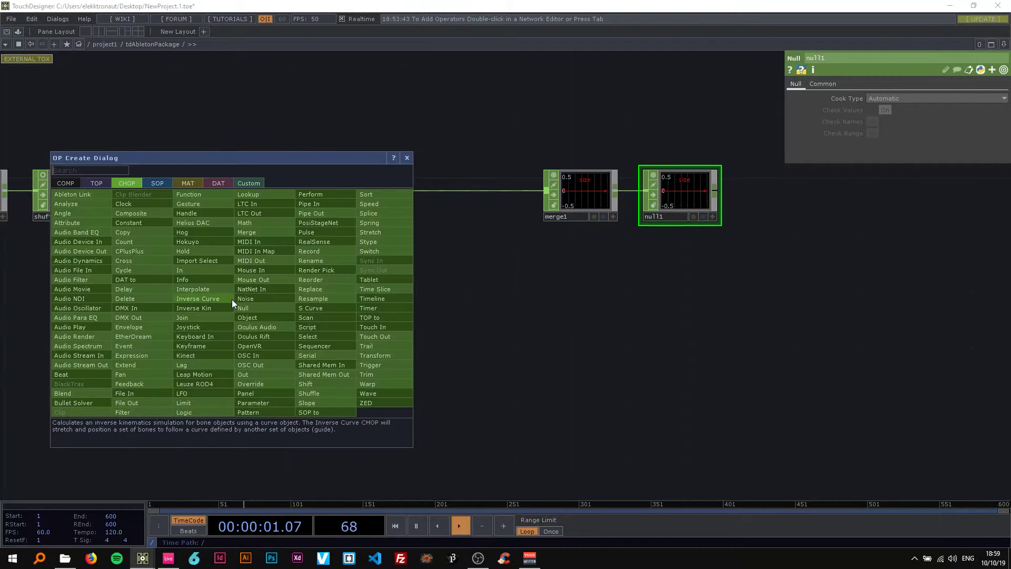
text(patt)
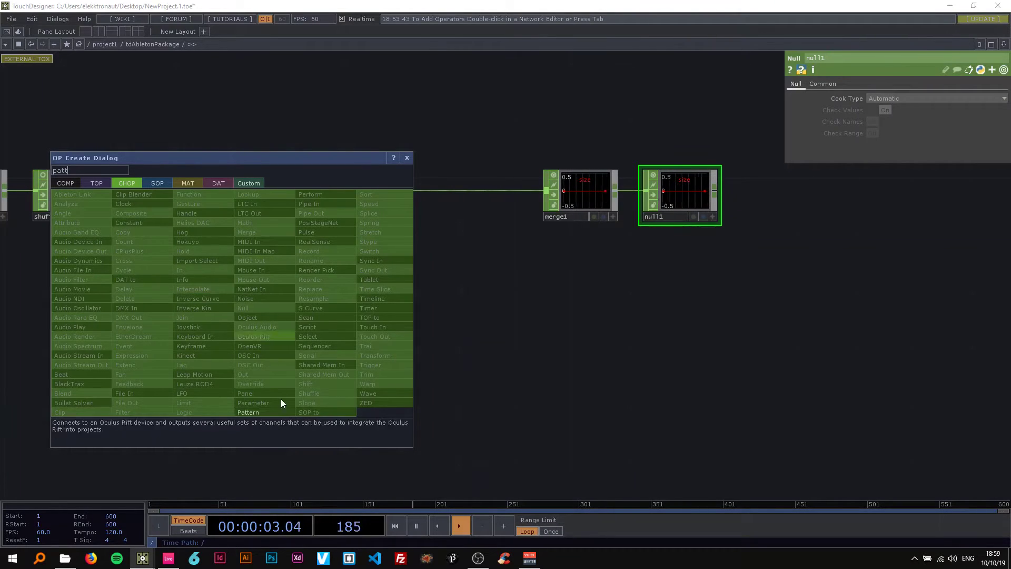
key(Return)
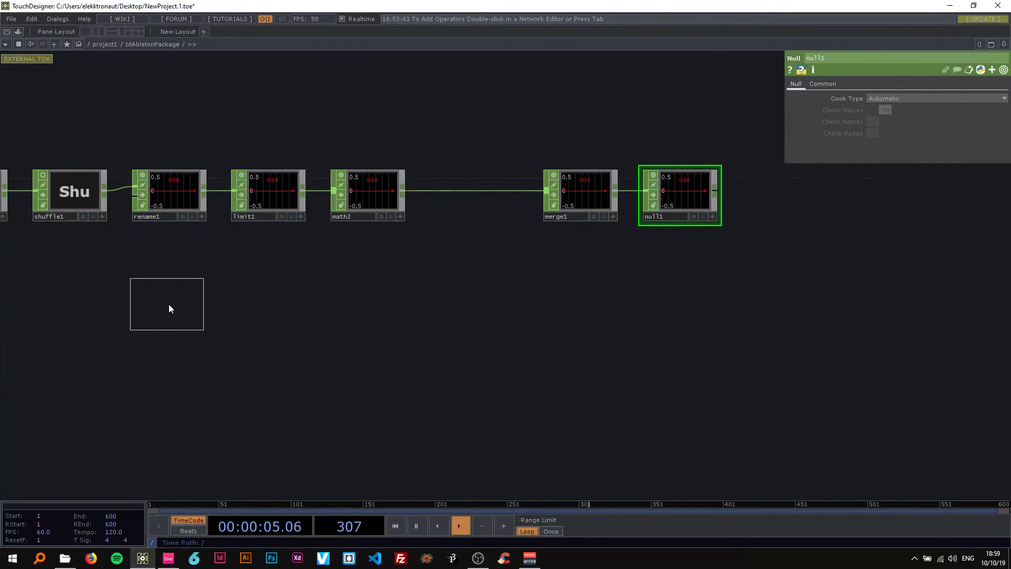
click(168, 308)
scroll(168, 304, up, 2)
Set the Pattern CHOP's type to Ramp and its length to 127 samples.
click(876, 98)
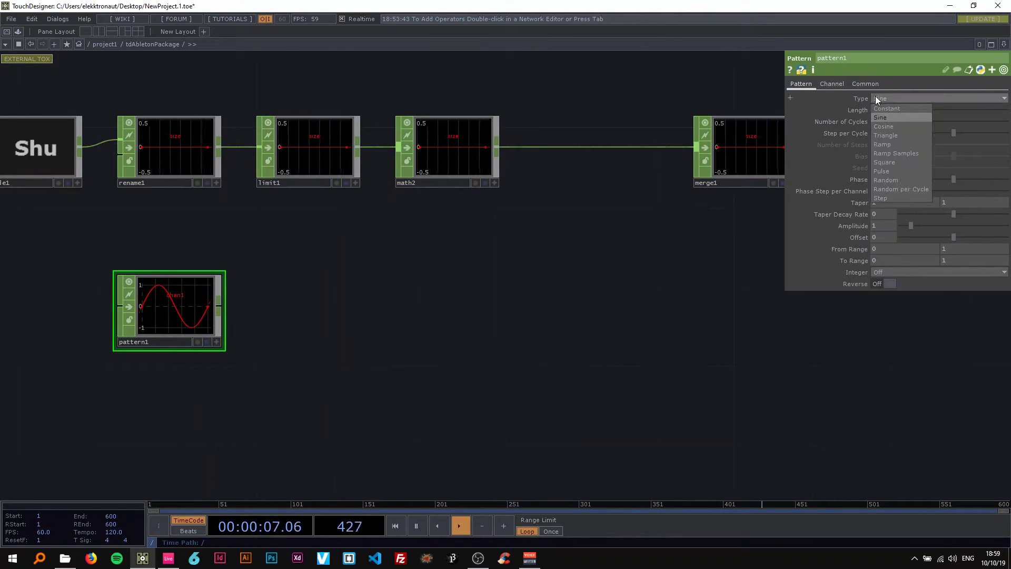
click(889, 145)
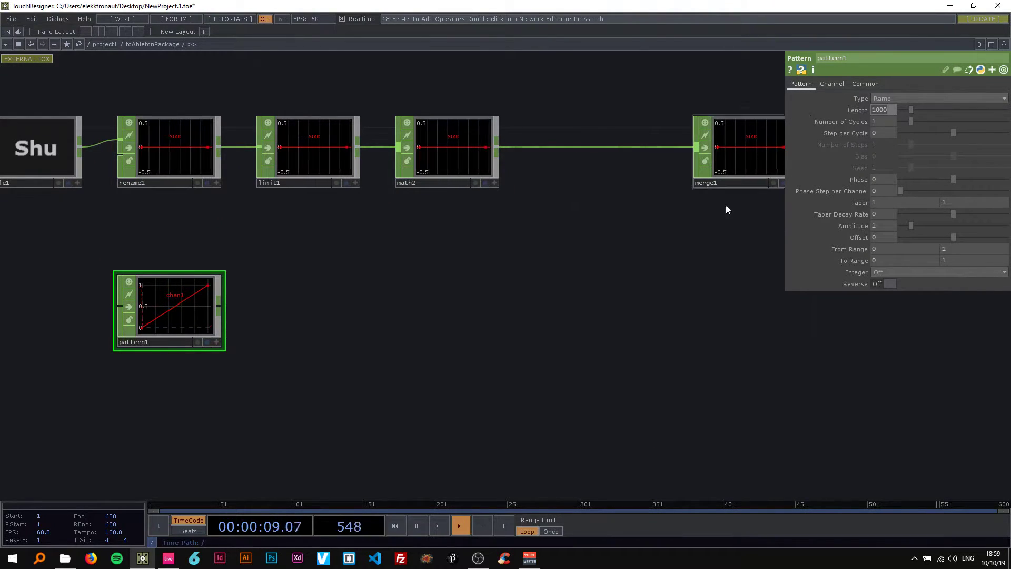
text(127)
key(Return)
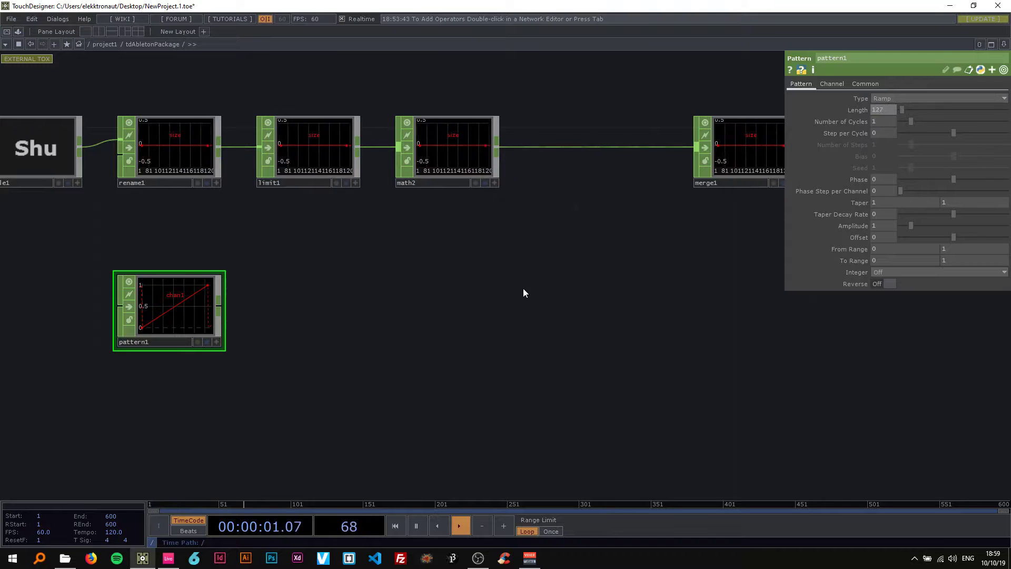
Rename the Pattern CHOP's channel to tx.
drag(304, 296, 309, 313)
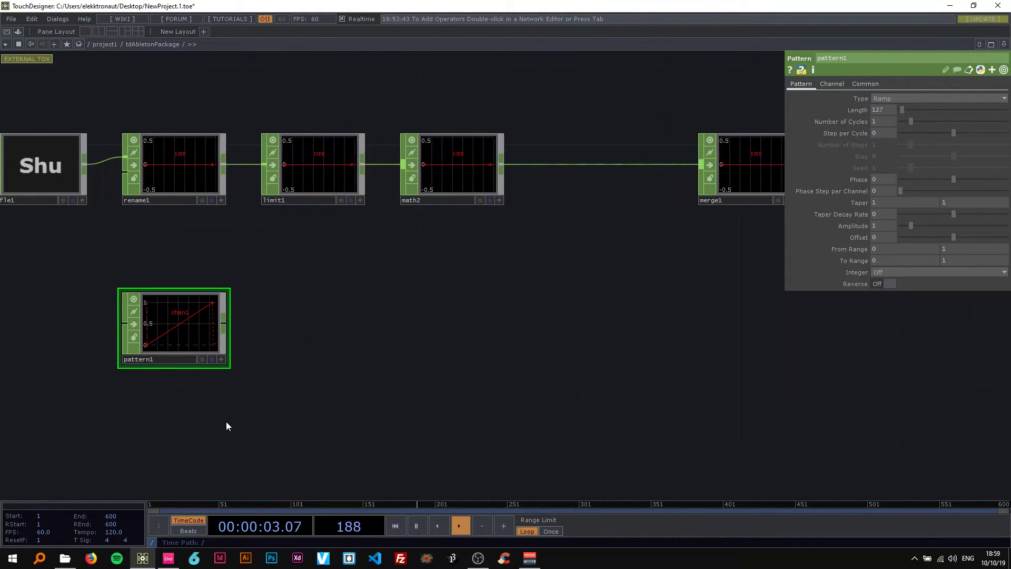
drag(226, 402, 223, 330)
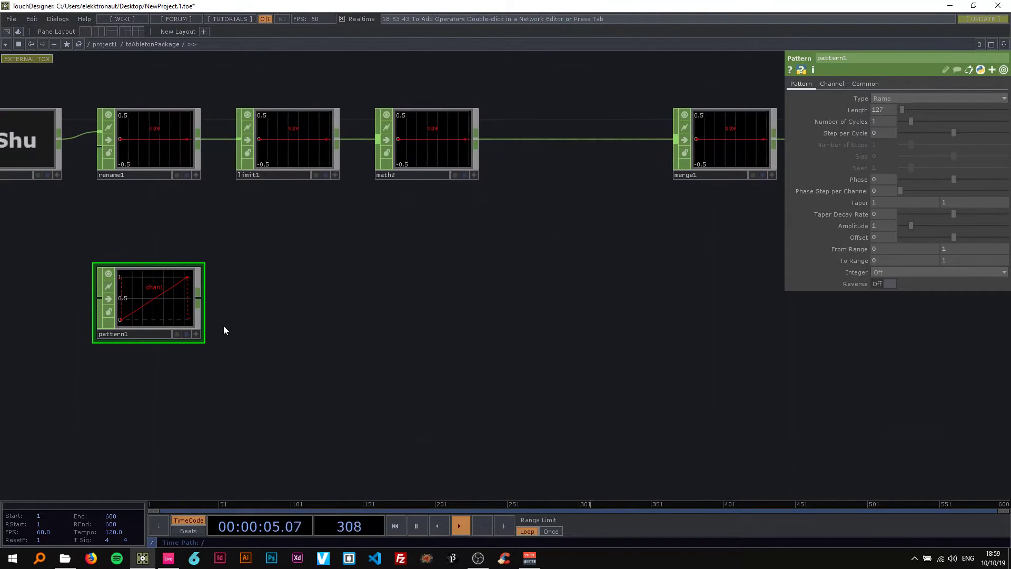
click(834, 85)
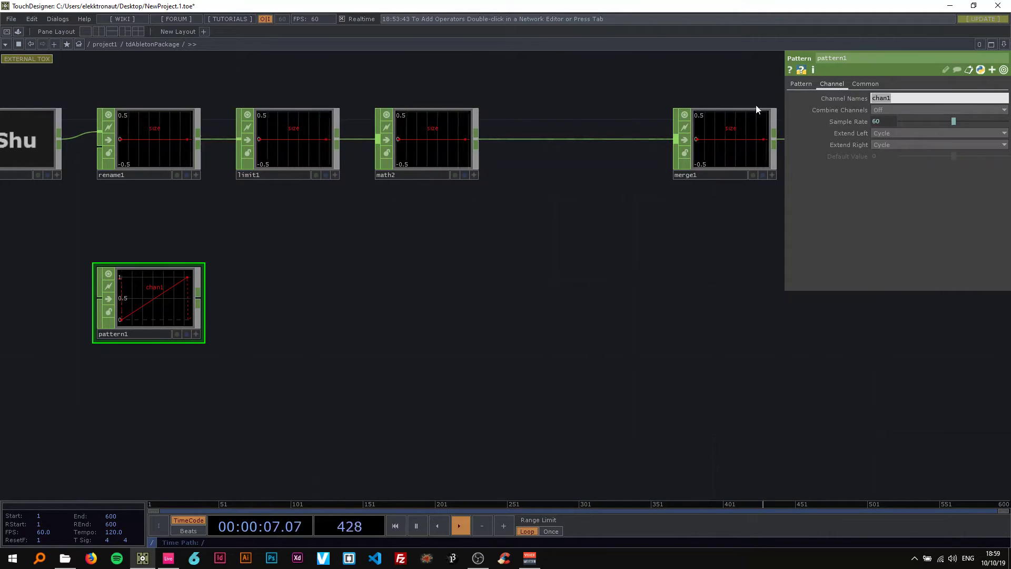
text(tx)
key(Return)
click(802, 84)
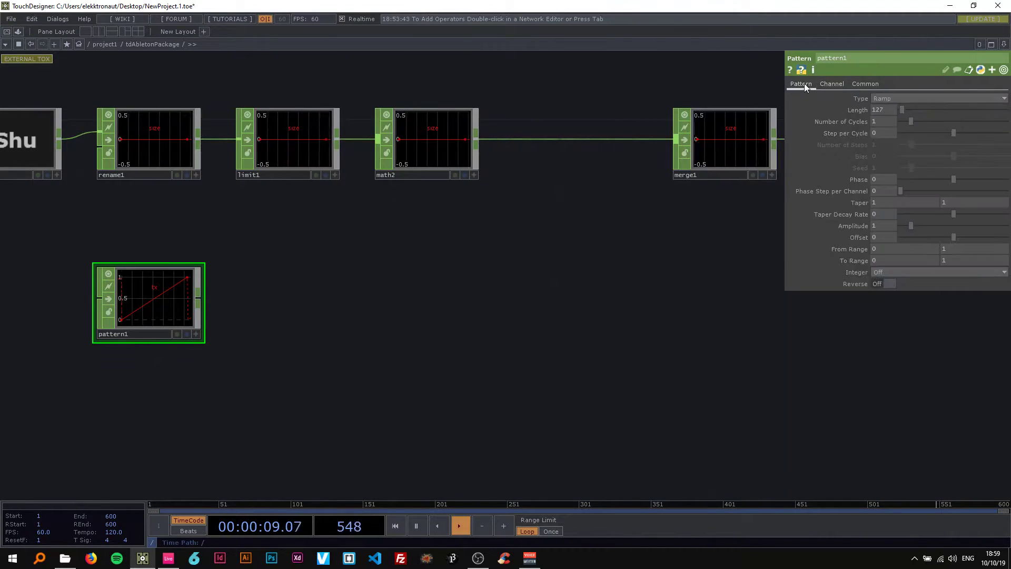
Add a Math CHOP connected to the Pattern CHOP's output.
right_click(197, 301)
text(ma)
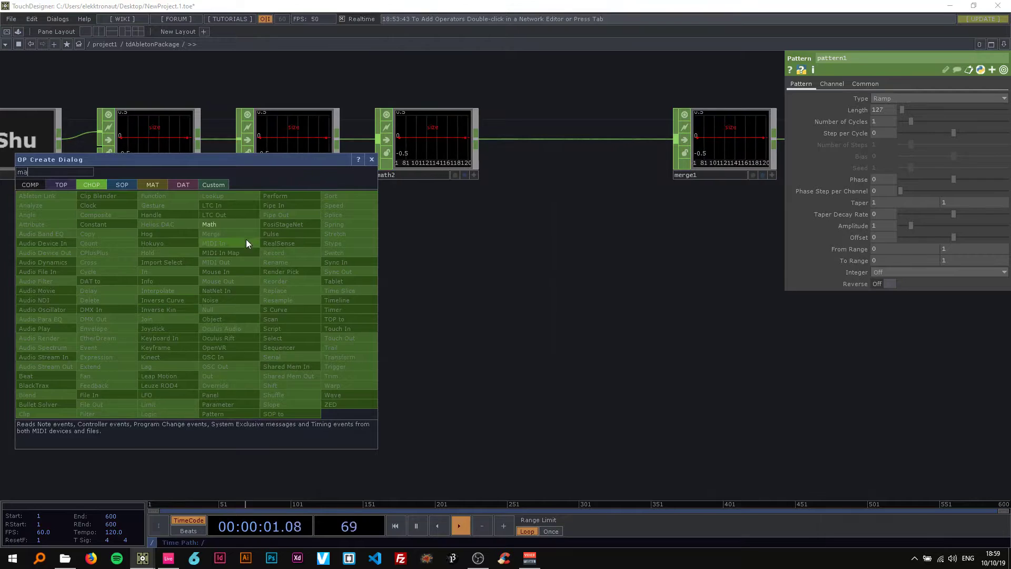
key(Return)
click(293, 301)
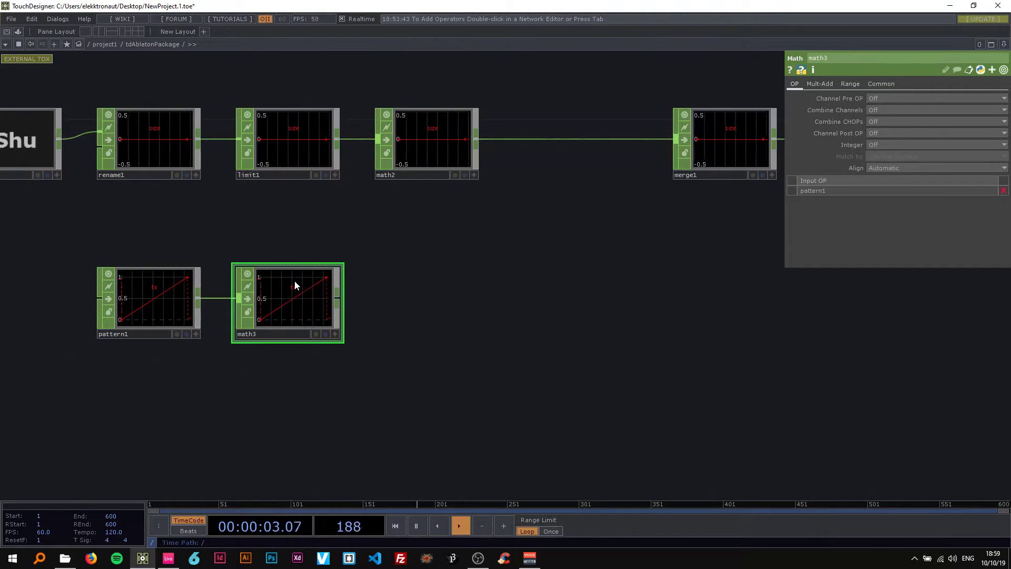
Remap the tx ramp in the new Math CHOP to a To Range of -5 to 5.
click(850, 84)
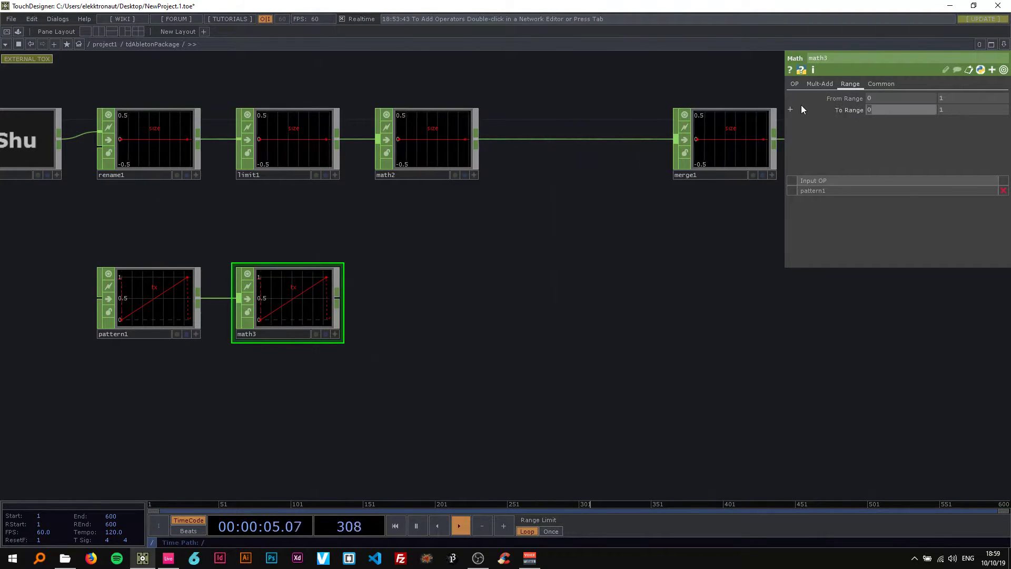
text(-5)
key(Tab)
text(5)
key(Return)
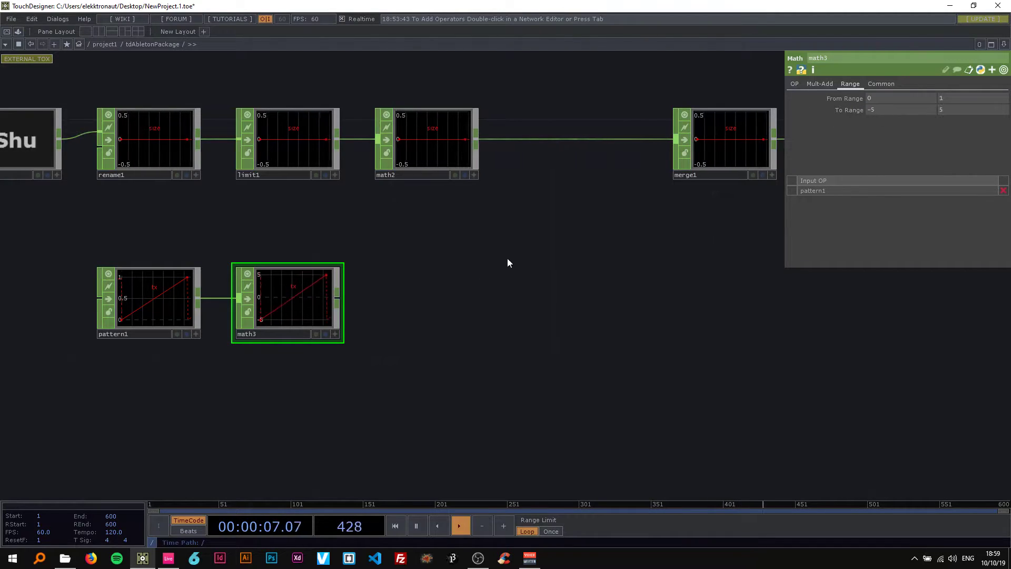
Add a Resample CHOP after the Math CHOP that remaps the tx ramp, leaving a gap between them.
right_click(337, 300)
text(res)
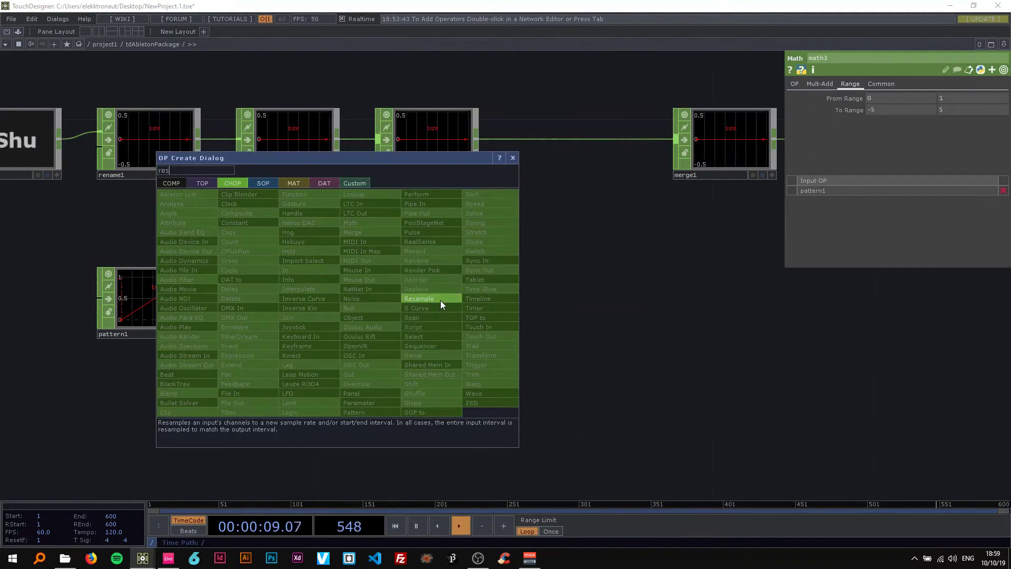
click(441, 300)
click(547, 301)
drag(495, 241, 400, 243)
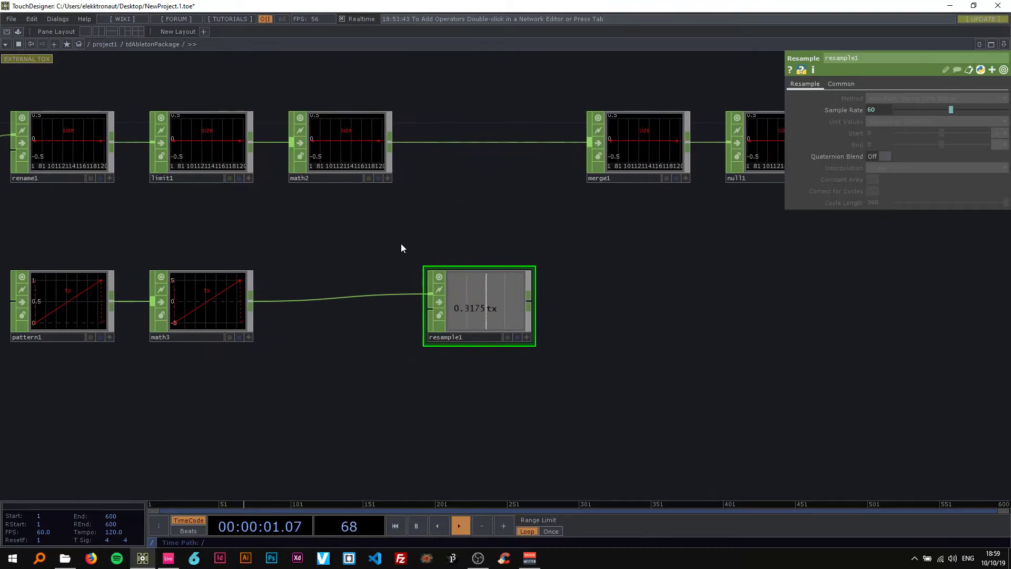
Turn off the Resample CHOP's Time Slice and set its method to New Rate, New Interval.
click(841, 84)
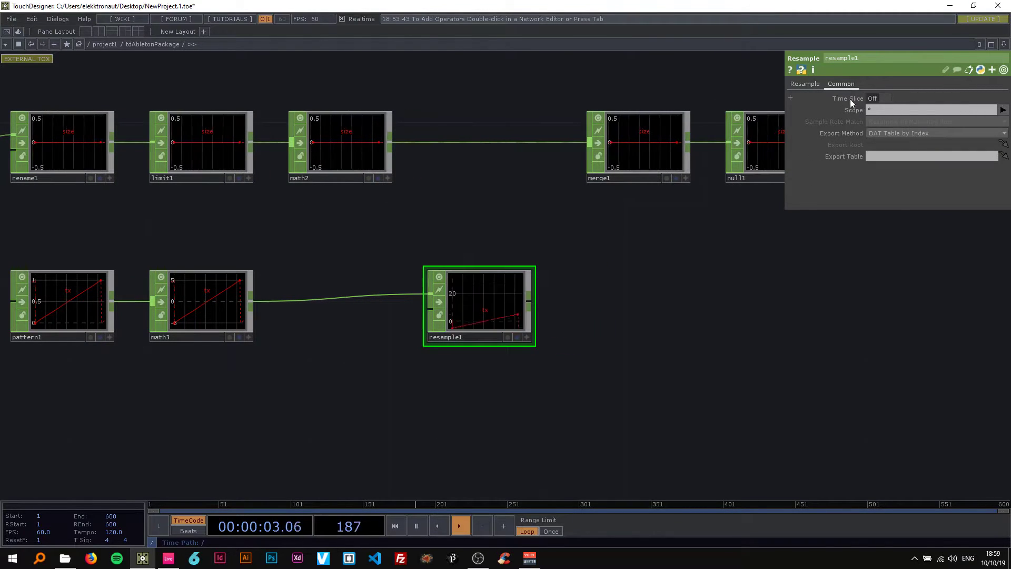
click(816, 86)
click(897, 98)
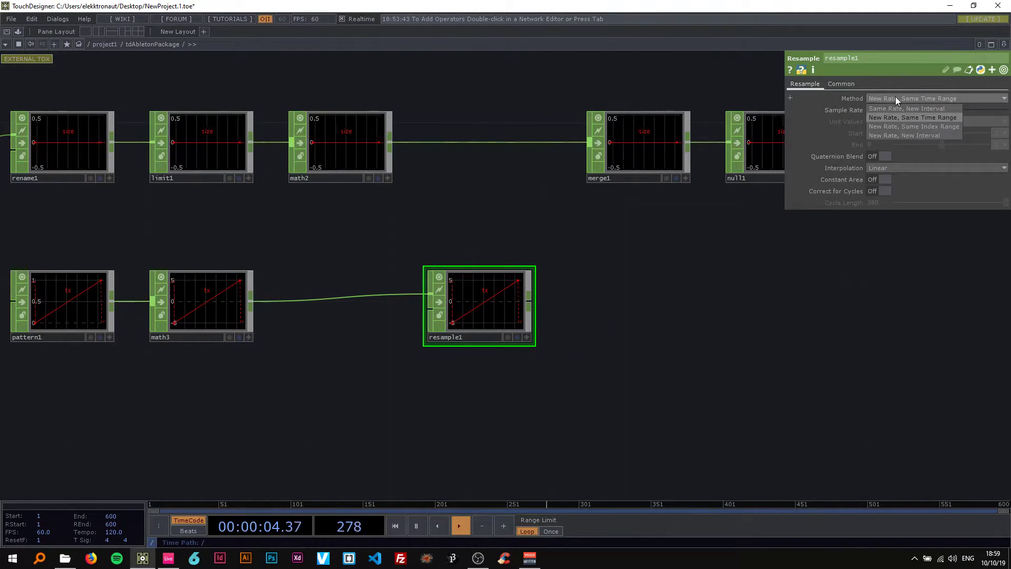
click(899, 136)
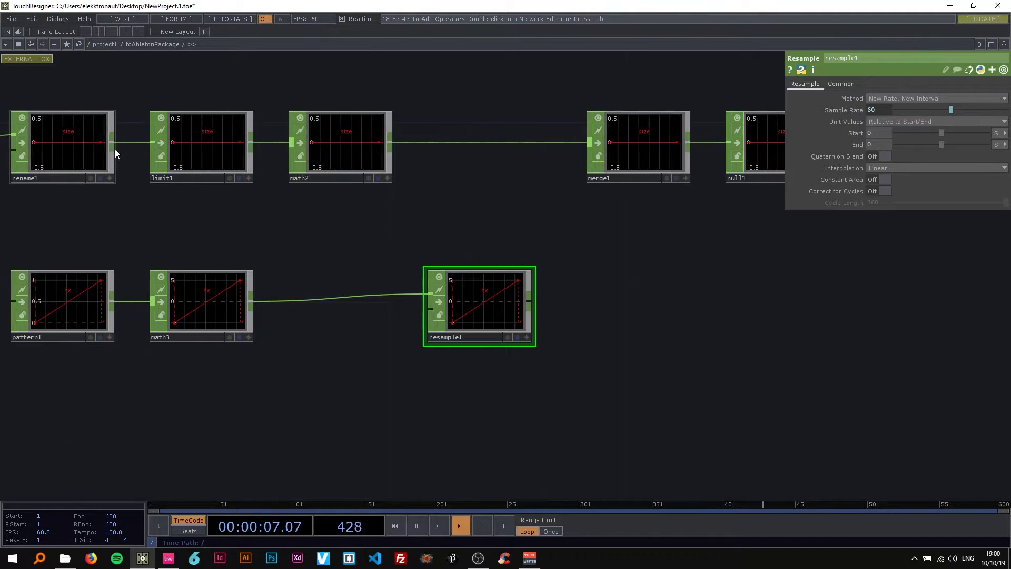
Connect the Rename CHOP's output to the Resample CHOP's second input and move the Resample CHOP closer.
drag(112, 145, 425, 313)
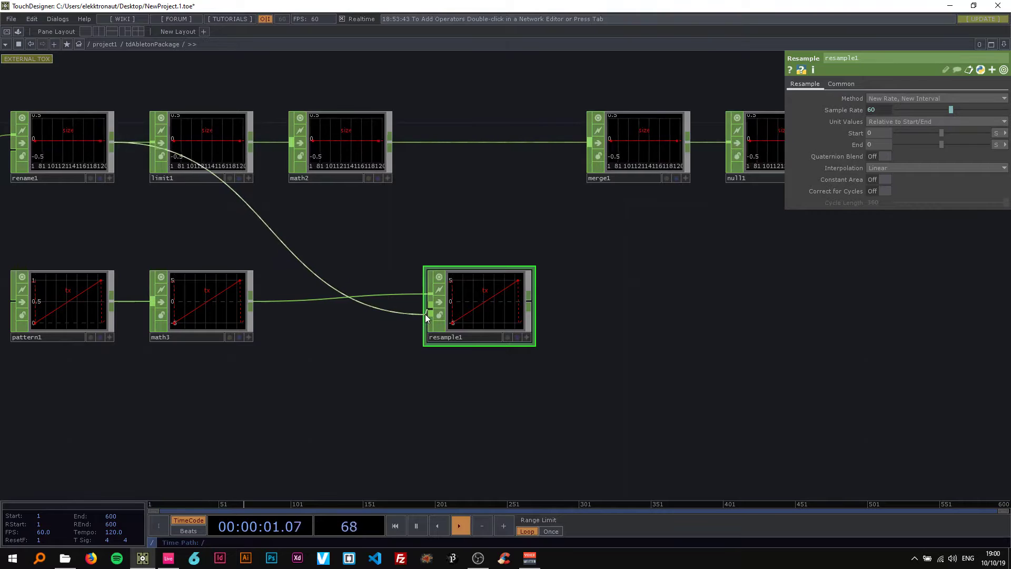
drag(470, 311, 424, 308)
drag(409, 239, 352, 259)
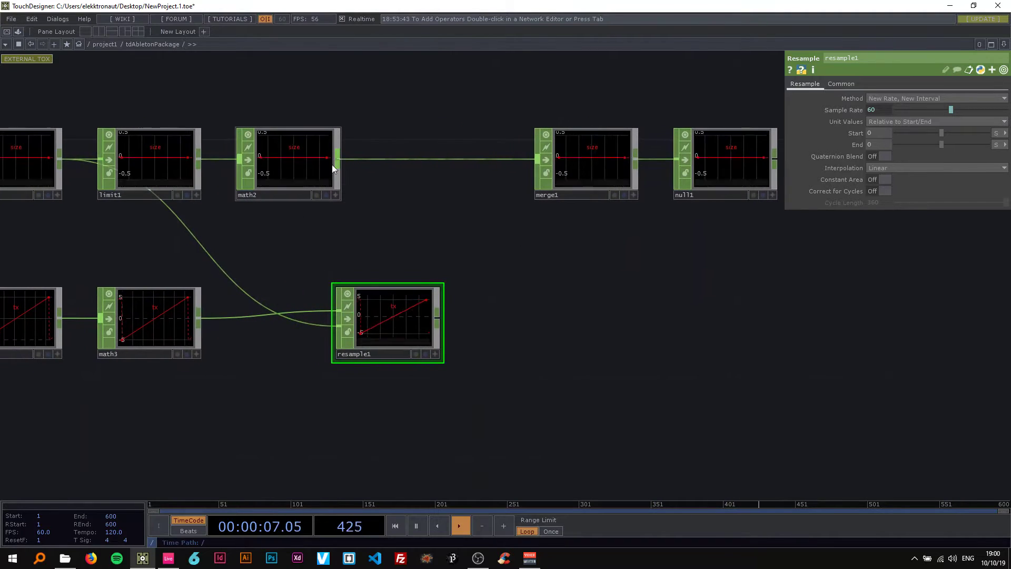
Connect math2's output to the Resample CHOP's second input and the Resample CHOP's output to the Merge CHOP.
drag(335, 161, 405, 341)
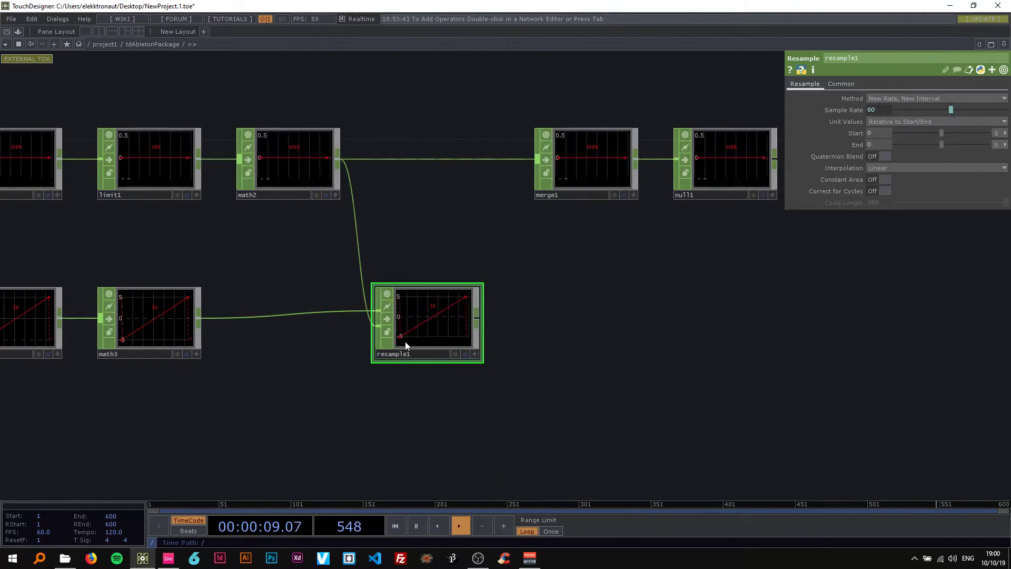
drag(363, 245, 295, 253)
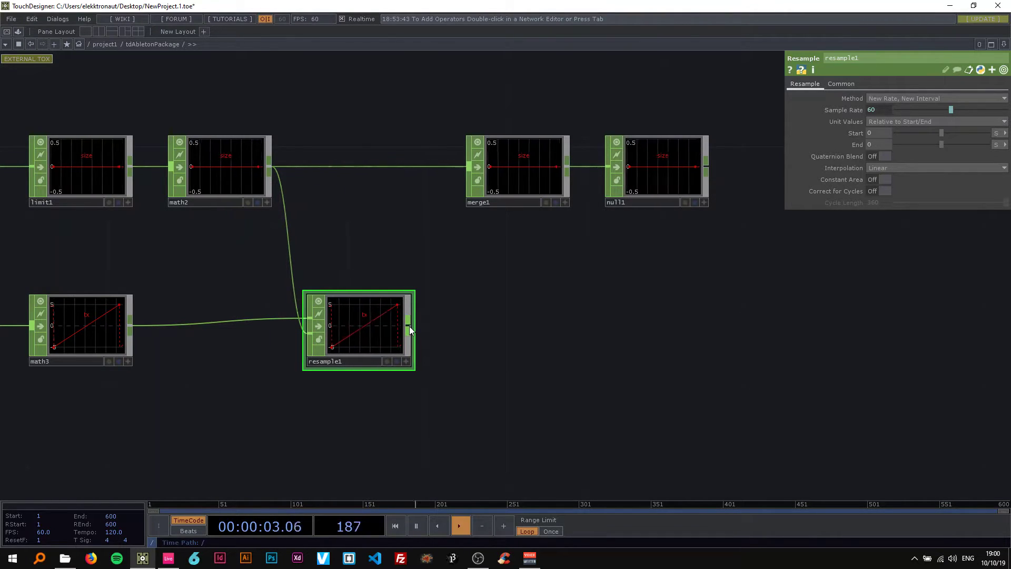
drag(409, 326, 476, 179)
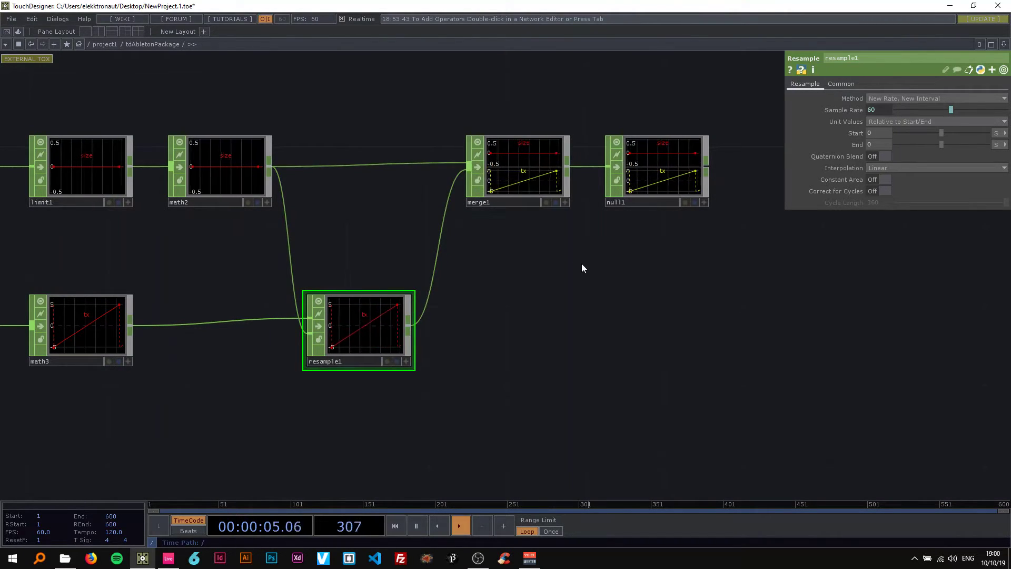
Add a Circle SOP above the Null CHOP at the end of the chain.
drag(582, 268, 179, 309)
scroll(361, 319, down, 3)
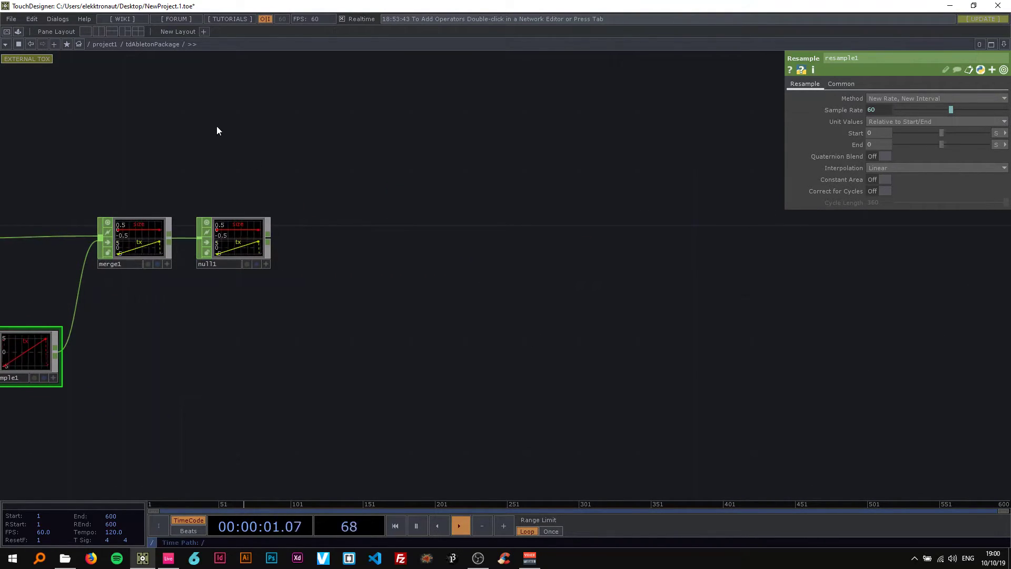
key(Tab)
text(c)
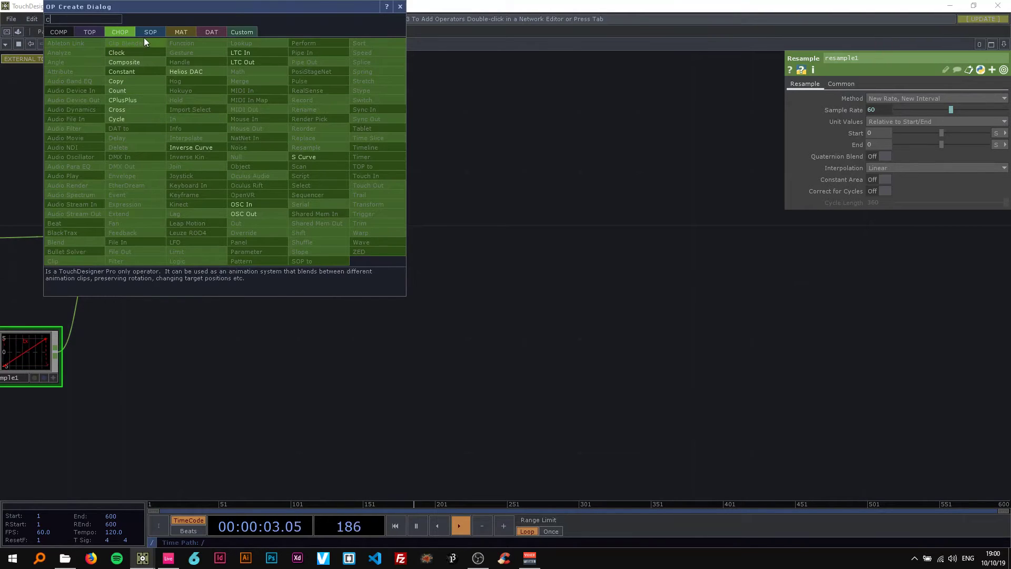
click(148, 34)
click(67, 213)
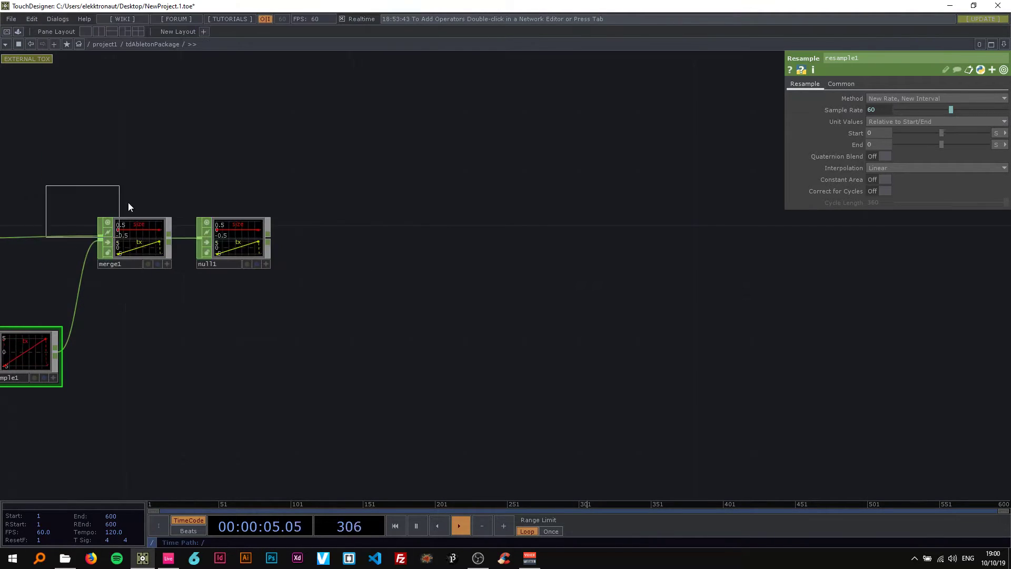
click(232, 138)
drag(269, 152, 295, 172)
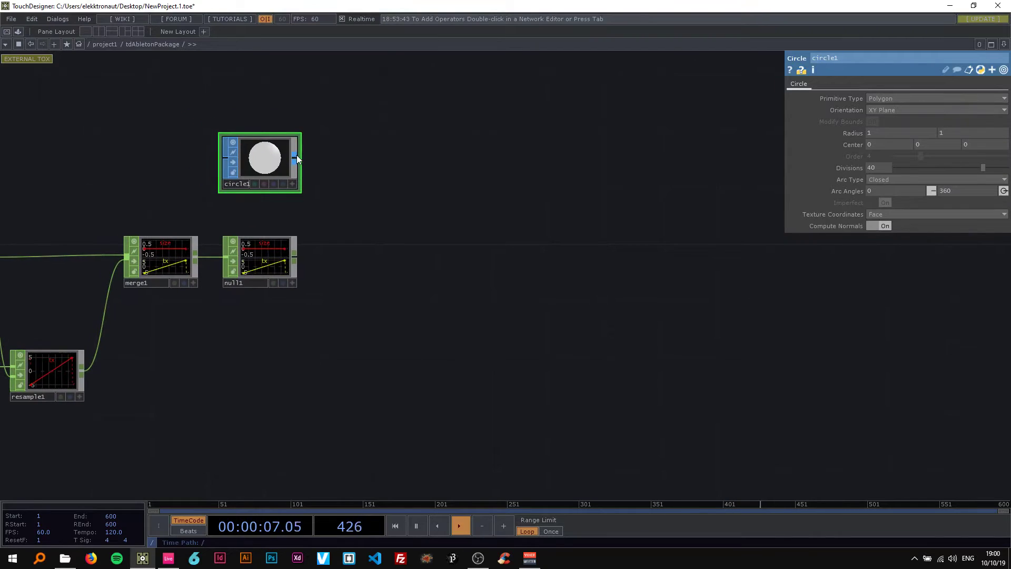
Add a Geometry COMP fed by the Circle SOP's output and place it beyond the Null CHOP.
right_click(297, 159)
click(130, 40)
text(ge)
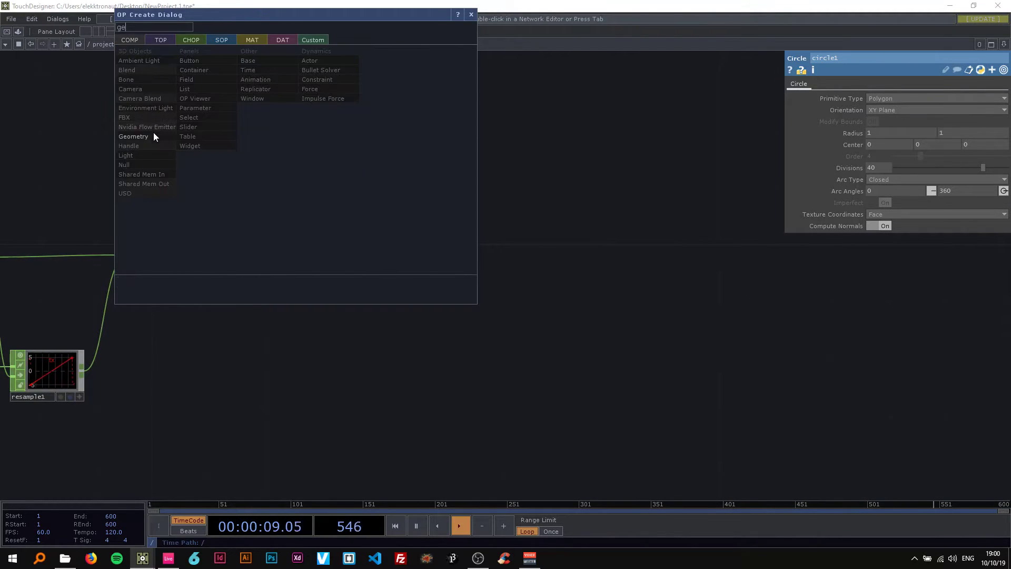
click(153, 136)
click(427, 254)
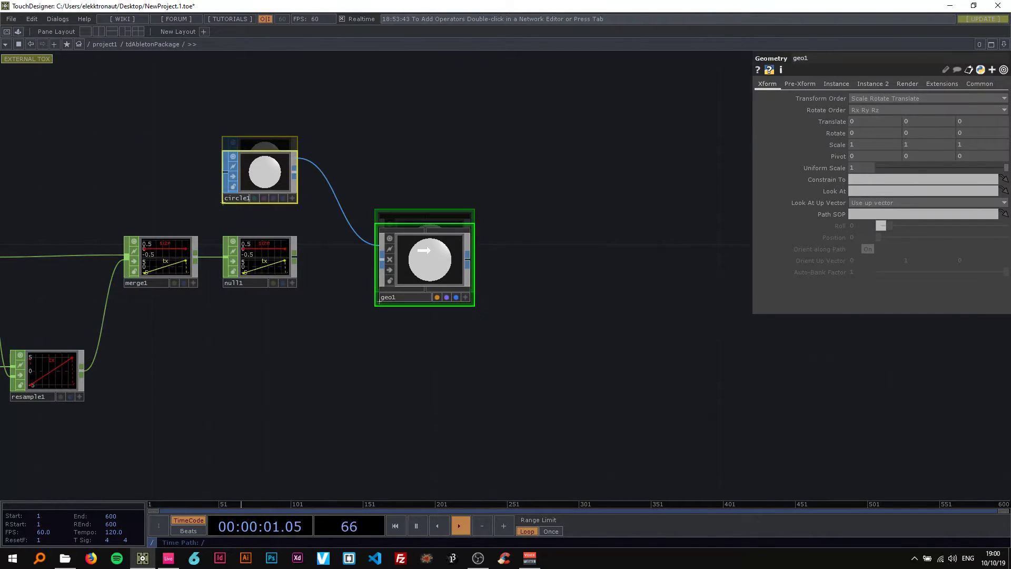
drag(425, 250, 462, 254)
click(438, 244)
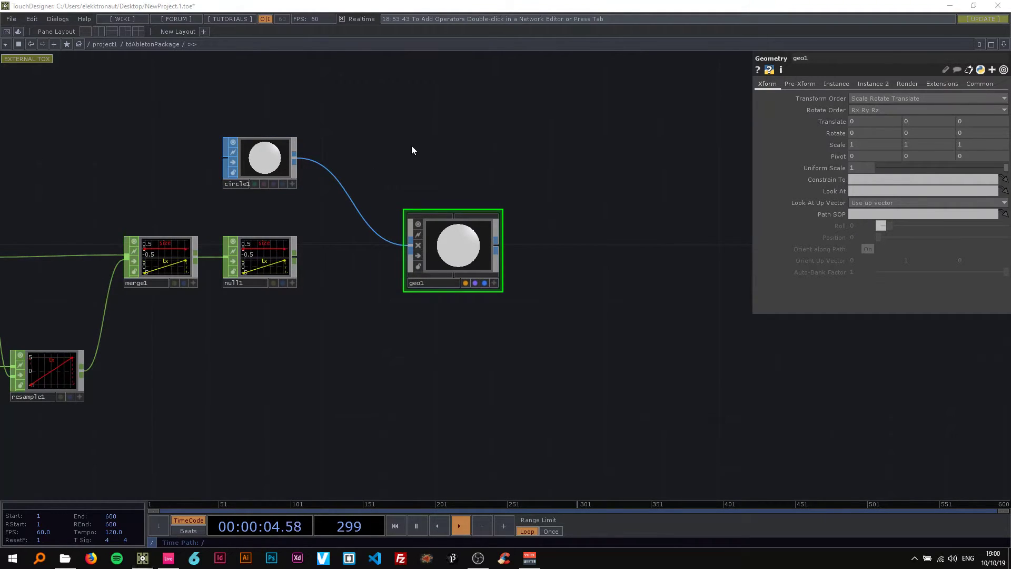
Add a Camera COMP above the Geometry COMP and set its Z translate to 15.
key(Tab)
click(266, 88)
click(453, 151)
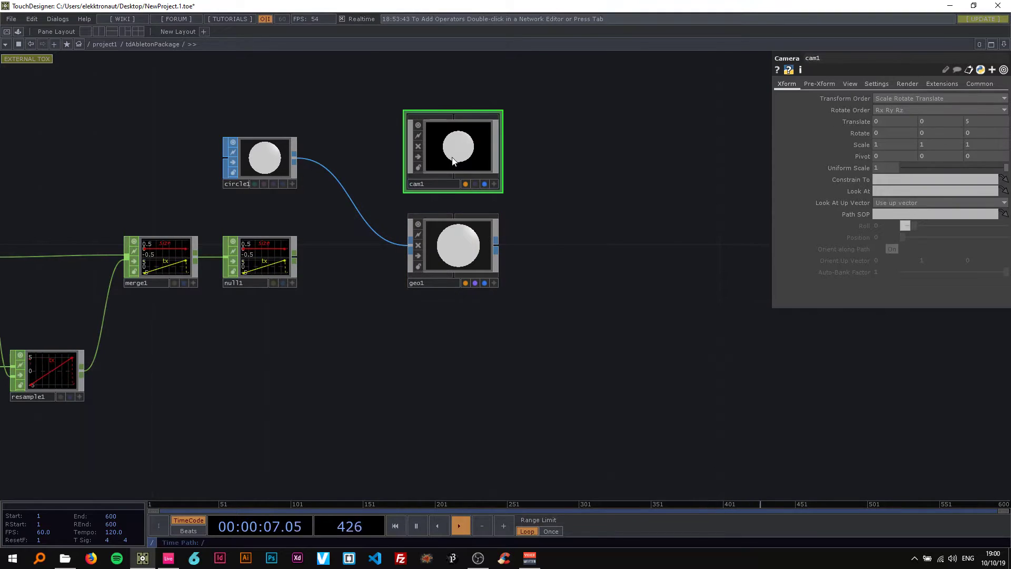
click(978, 118)
text(15)
key(Return)
drag(548, 244, 437, 233)
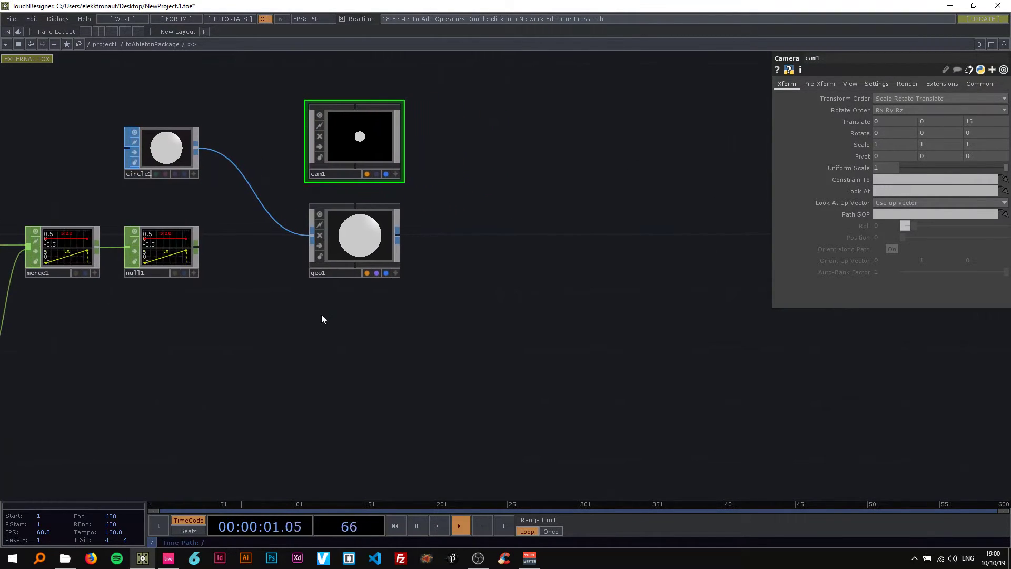
Add a Constant MAT below the Geometry COMP and assign it as that component's material.
key(Tab)
click(290, 207)
click(199, 220)
click(353, 337)
drag(352, 337, 356, 238)
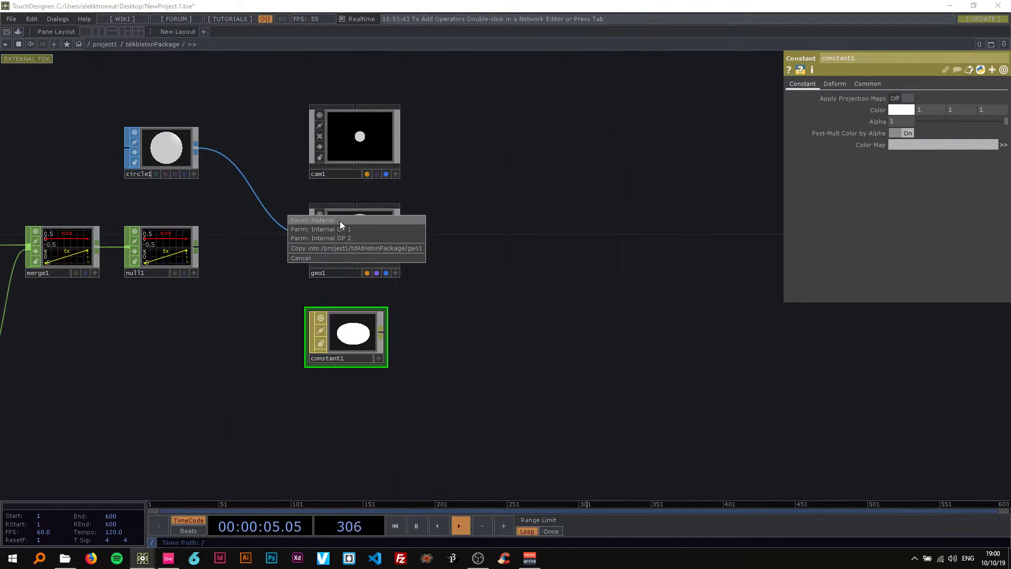
click(301, 220)
drag(447, 261, 280, 236)
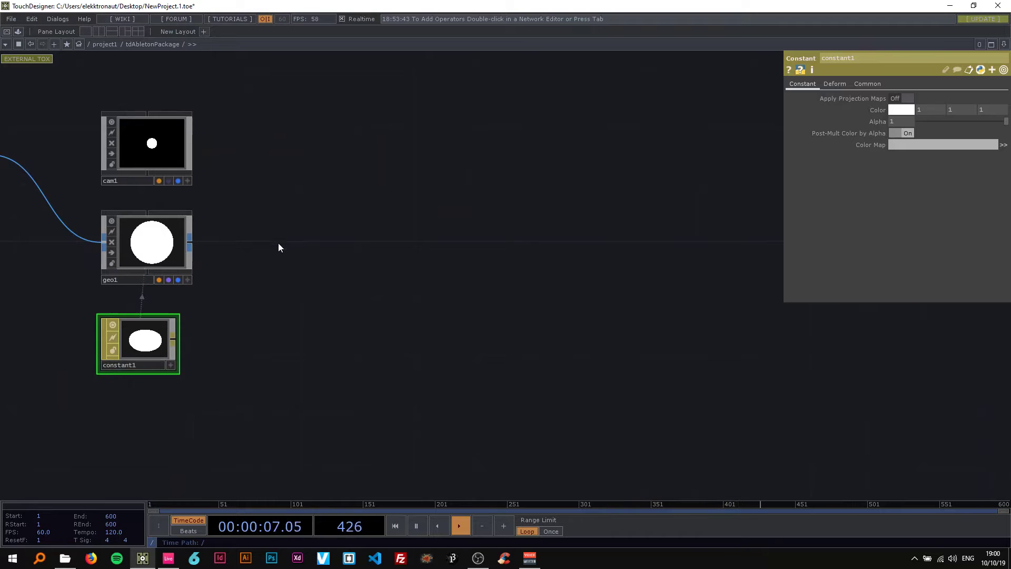
Add a Render TOP beyond the Geometry COMP to render the circle with the camera.
key(Tab)
click(152, 128)
text(re)
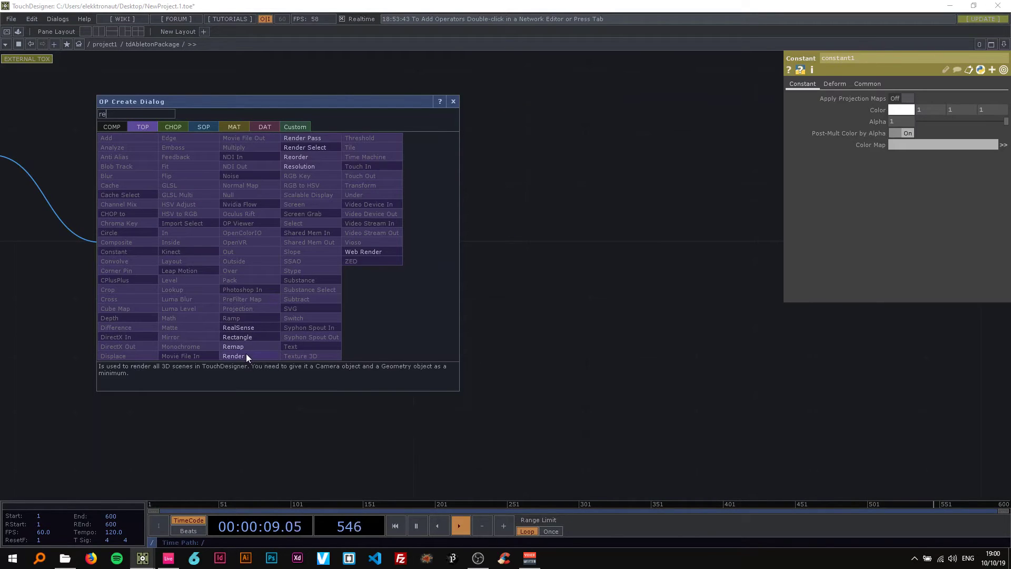
click(247, 356)
click(347, 245)
scroll(345, 246, up, 3)
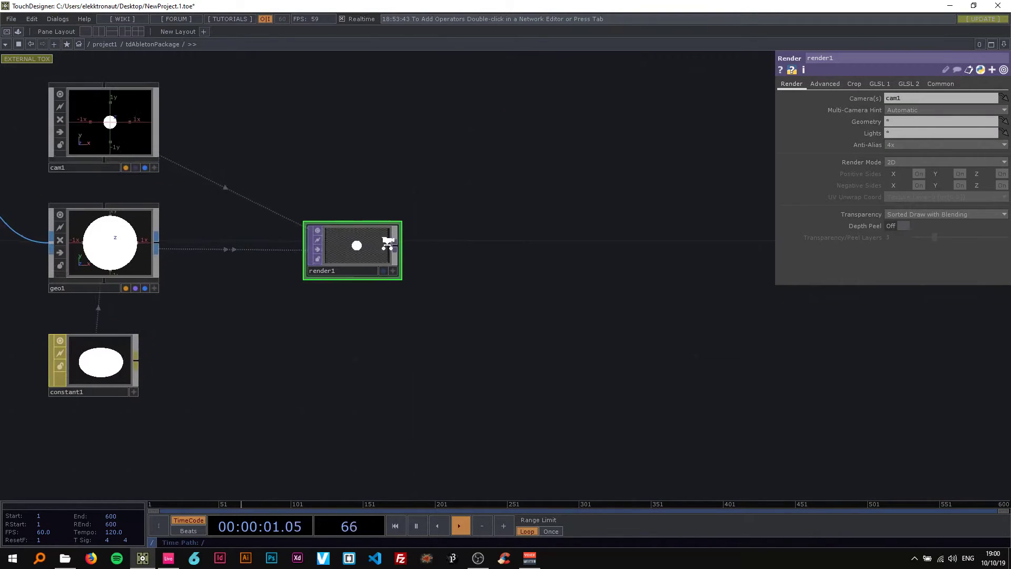
Change the Render TOP's resolution to another preset, then show its render parameters again.
click(940, 84)
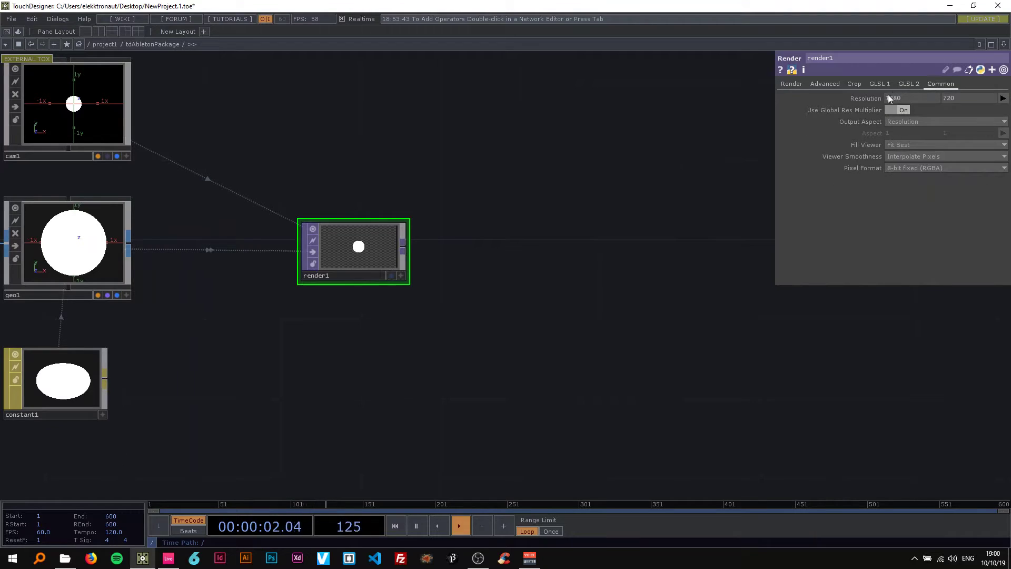
click(1004, 98)
click(989, 156)
click(792, 84)
drag(492, 171, 320, 167)
scroll(318, 169, down, 3)
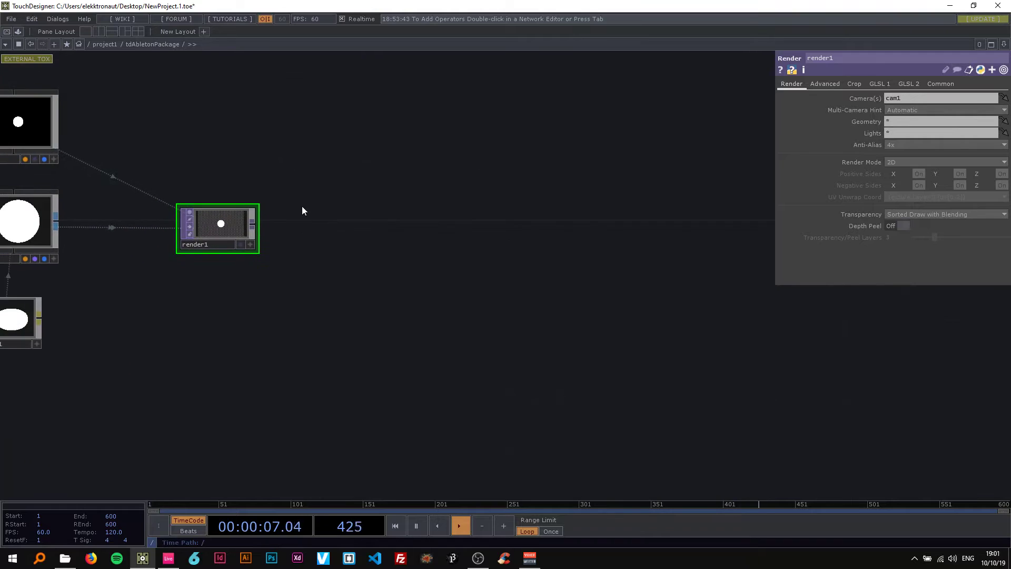
Add a Null TOP to the Render TOP's output, place it well beyond the render, and display it as the network background.
right_click(252, 226)
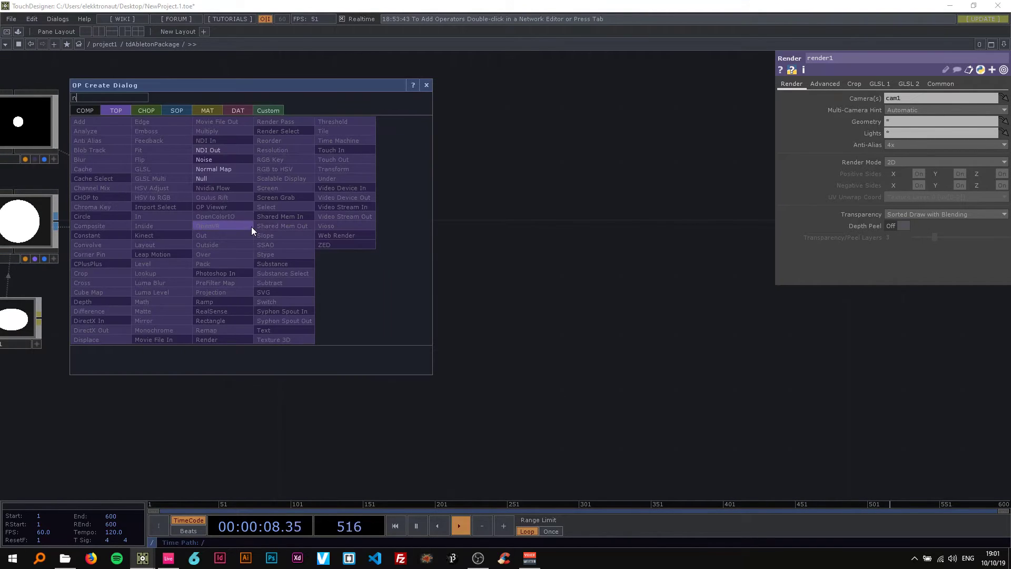
click(217, 181)
click(701, 225)
drag(579, 200, 514, 201)
drag(645, 237, 801, 237)
drag(586, 197, 531, 196)
click(757, 248)
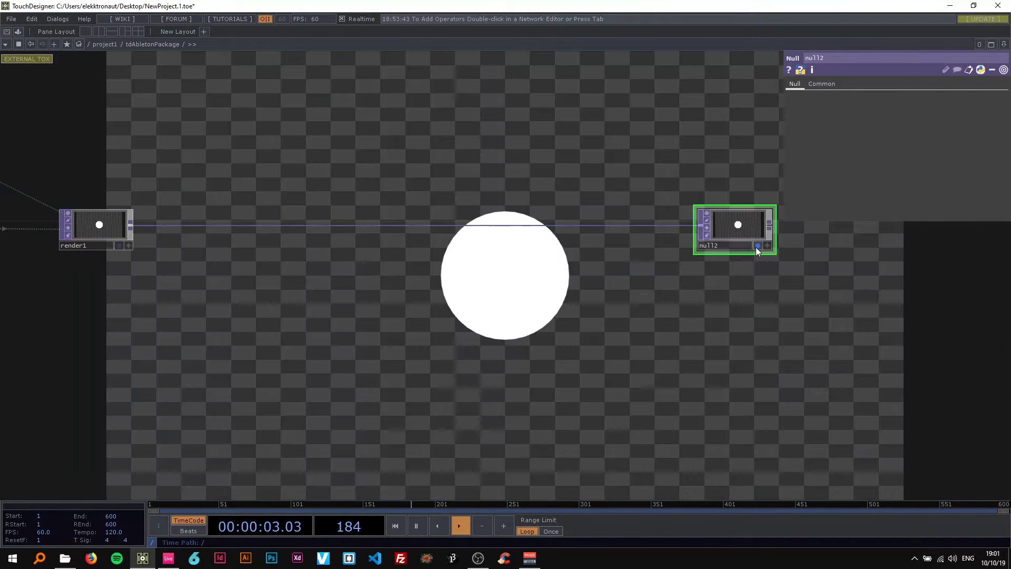
Insert a Transform TOP into the wire between the Render TOP and the Null TOP.
right_click(603, 226)
click(609, 214)
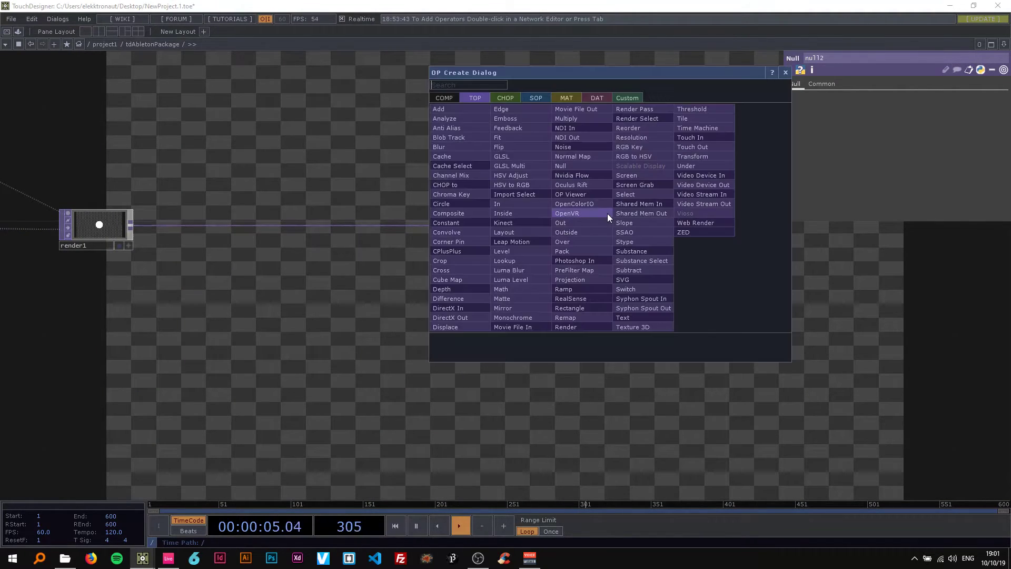
text(tr)
click(694, 157)
click(627, 232)
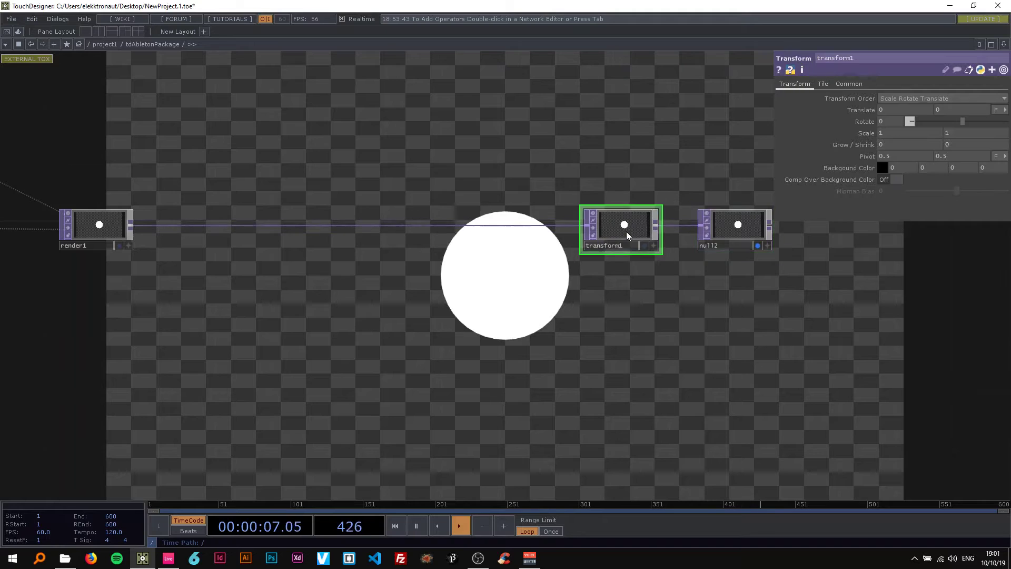
Set the Transform TOP's background color alpha to 1 and turn on Comp Over Background Color.
click(989, 167)
text(1)
click(887, 179)
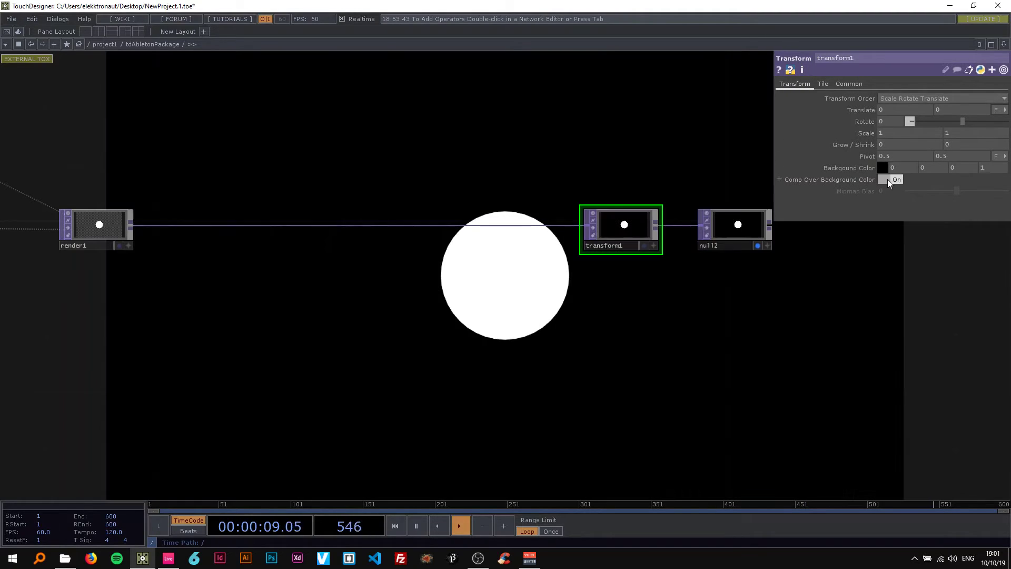
Turn on instancing for the Geometry COMP and assign the null1 CHOP as its instance source.
scroll(605, 219, down, 3)
drag(535, 203, 712, 215)
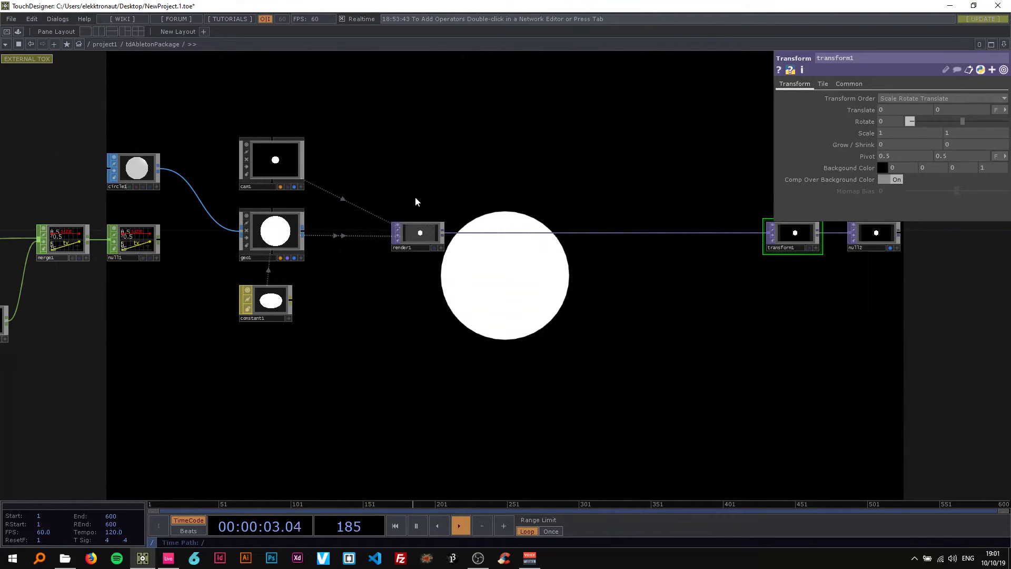
drag(434, 190, 579, 172)
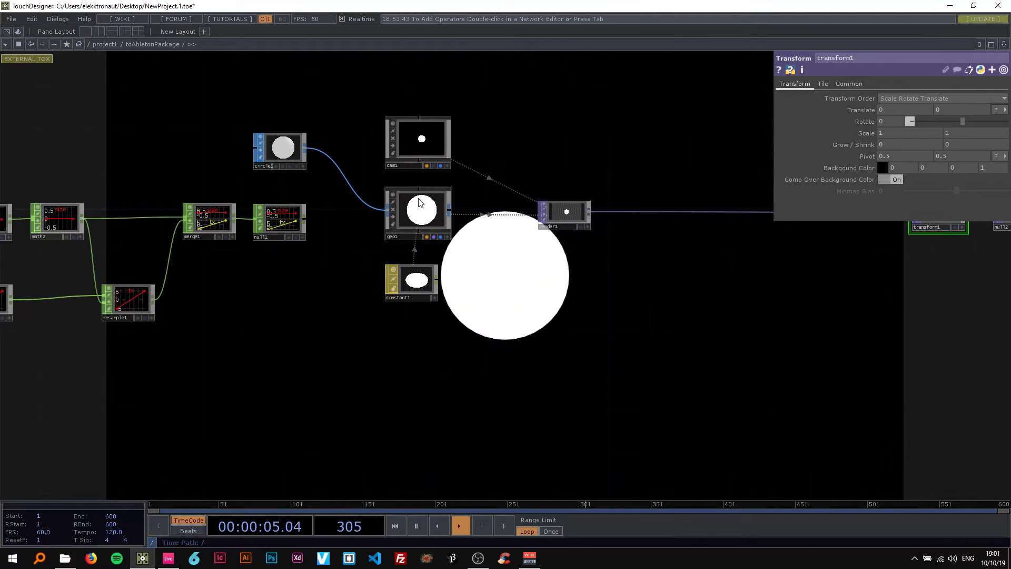
scroll(416, 204, up, 3)
drag(345, 179, 422, 116)
drag(375, 274, 461, 274)
drag(455, 220, 354, 280)
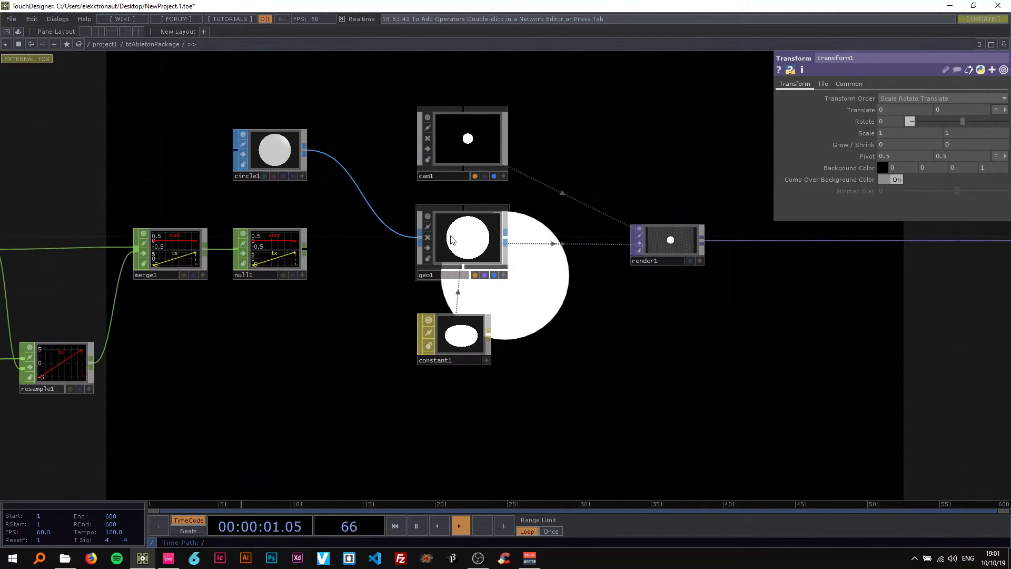
click(427, 252)
click(833, 84)
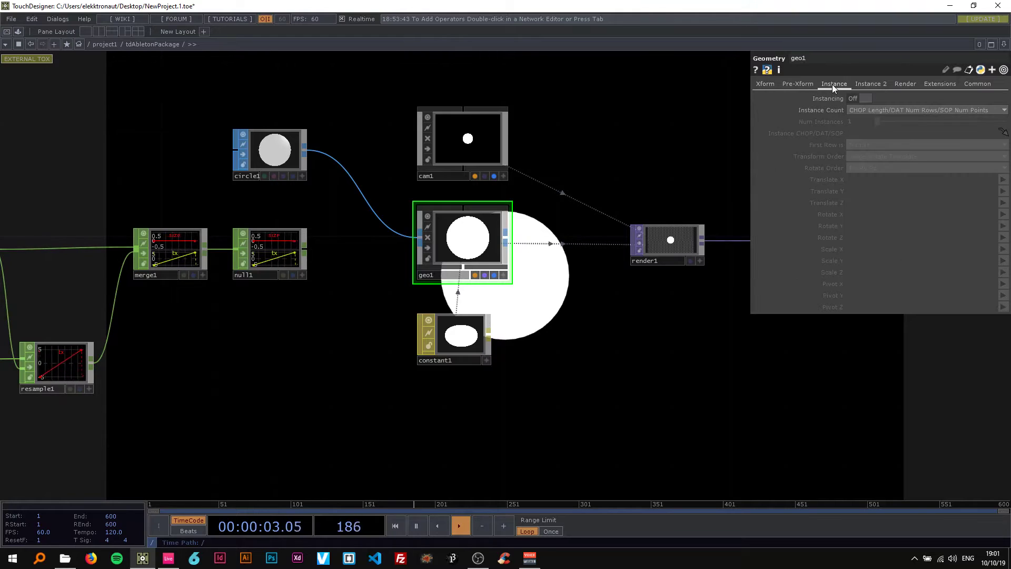
click(853, 99)
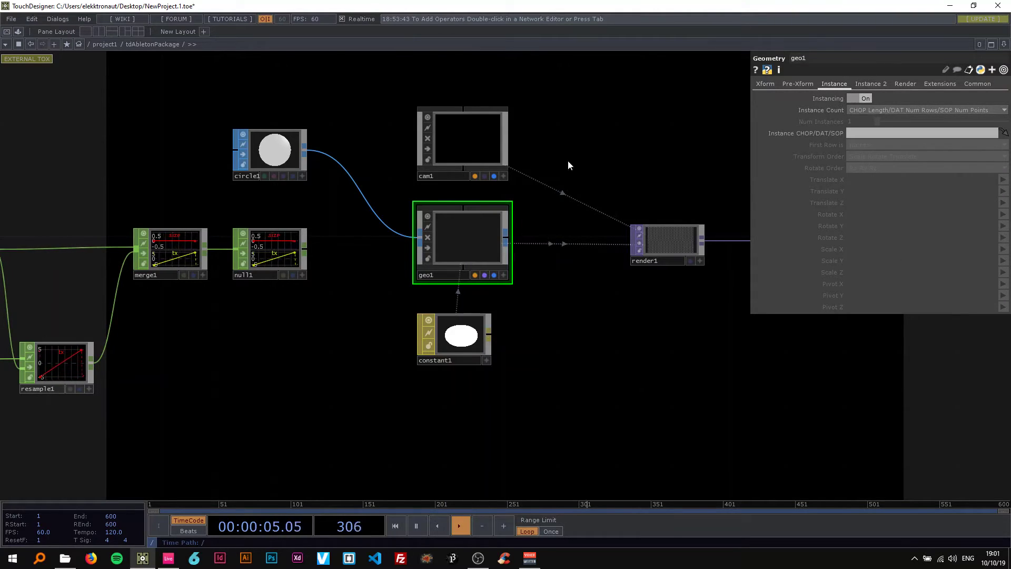
drag(275, 251, 871, 132)
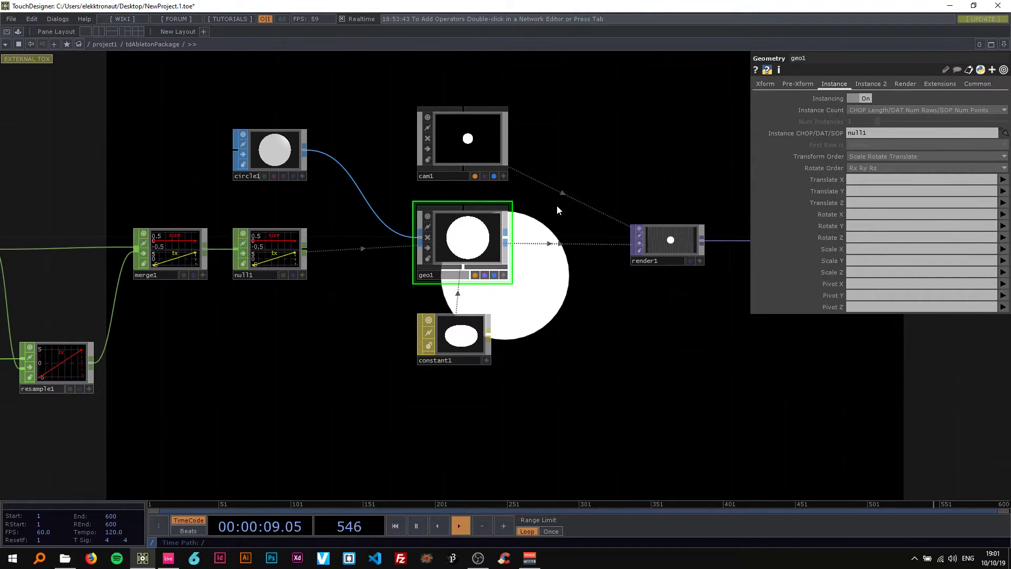
Assign the tx channel to the Geometry COMP's instance Translate X.
drag(319, 216, 406, 220)
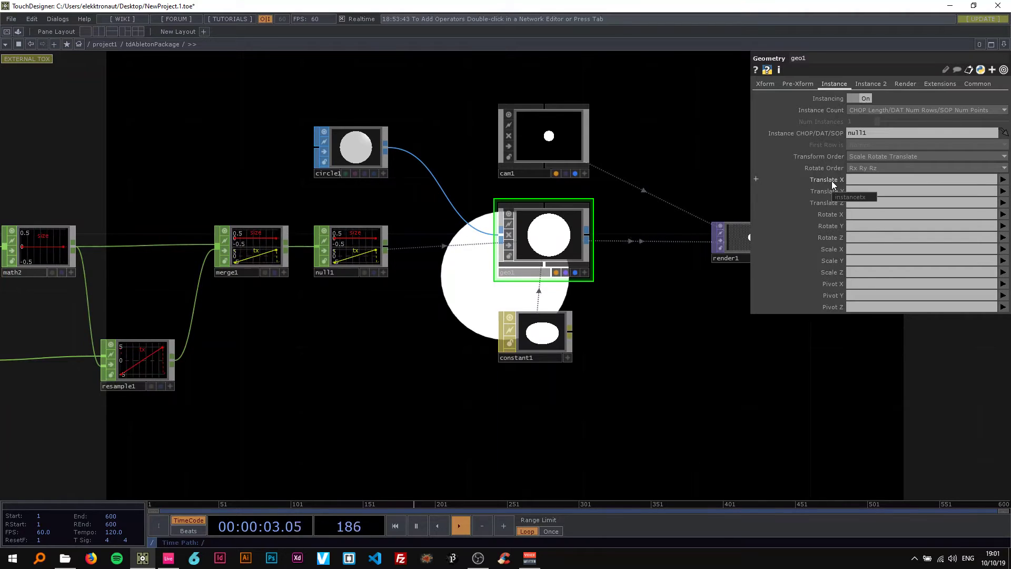
click(1003, 179)
click(1001, 203)
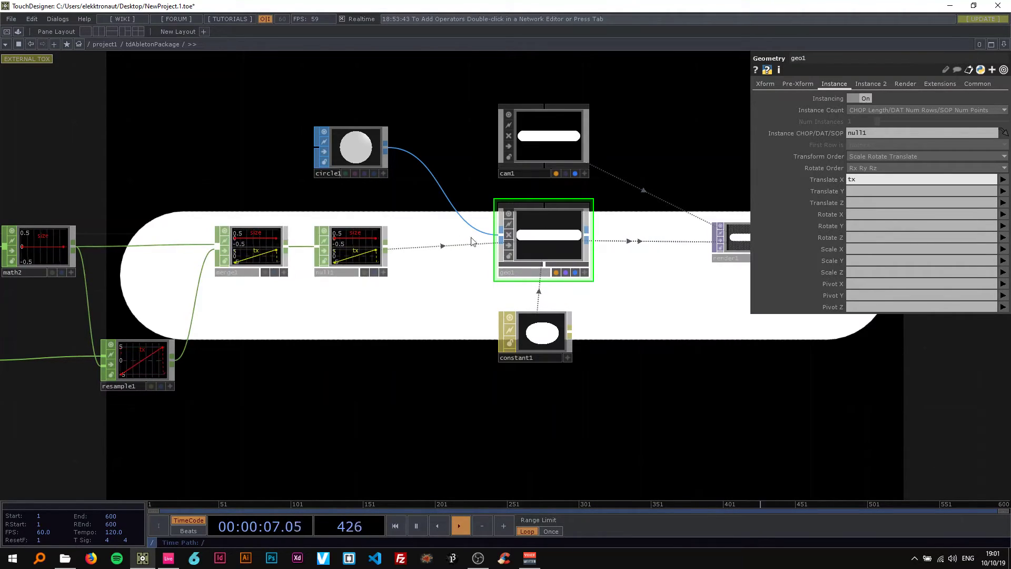
Assign the size channel to the Geometry COMP's instance Scale X, Scale Y and Scale Z.
drag(322, 314, 283, 240)
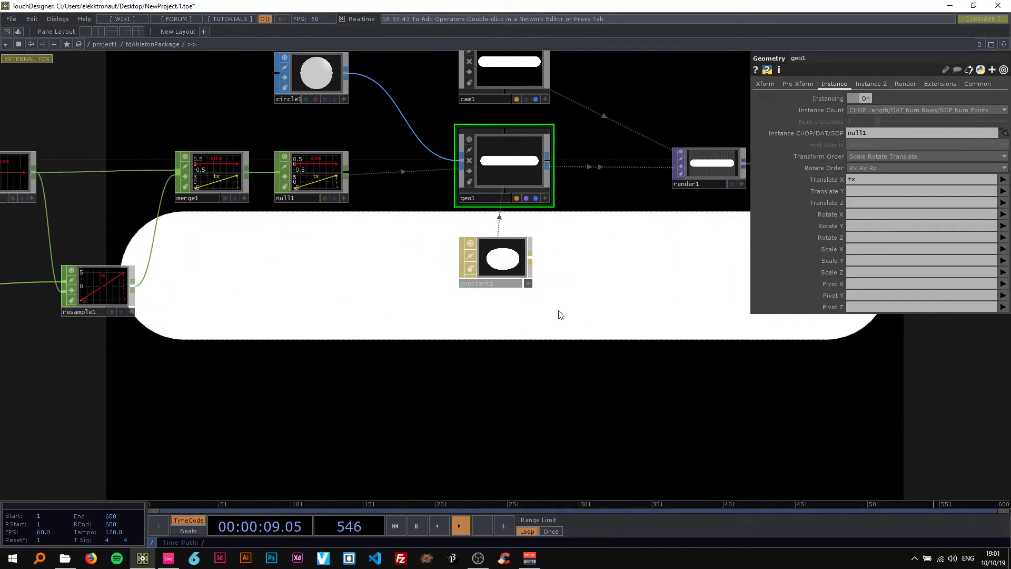
drag(384, 282, 402, 322)
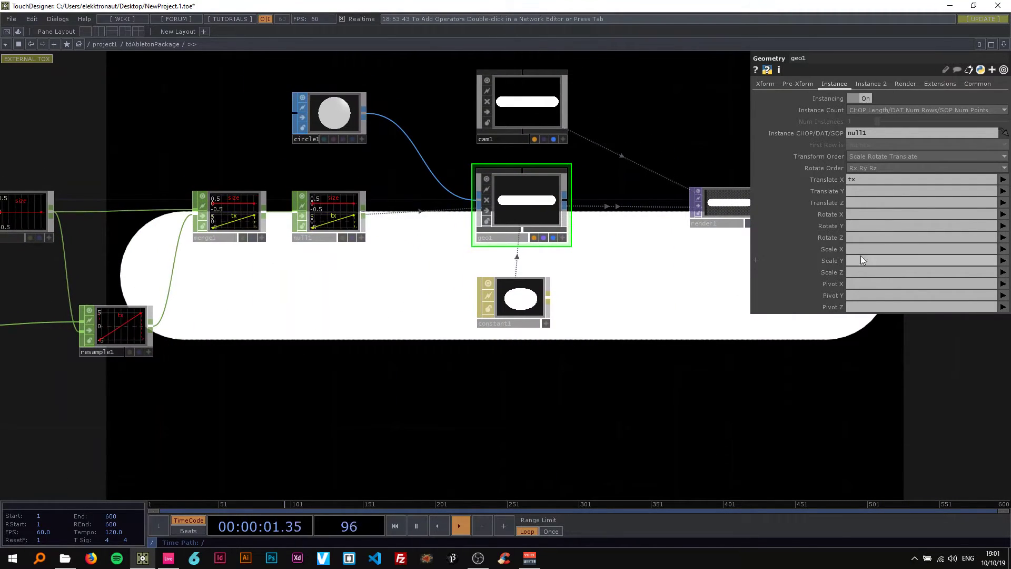
click(1003, 249)
click(1000, 259)
click(1003, 261)
click(999, 271)
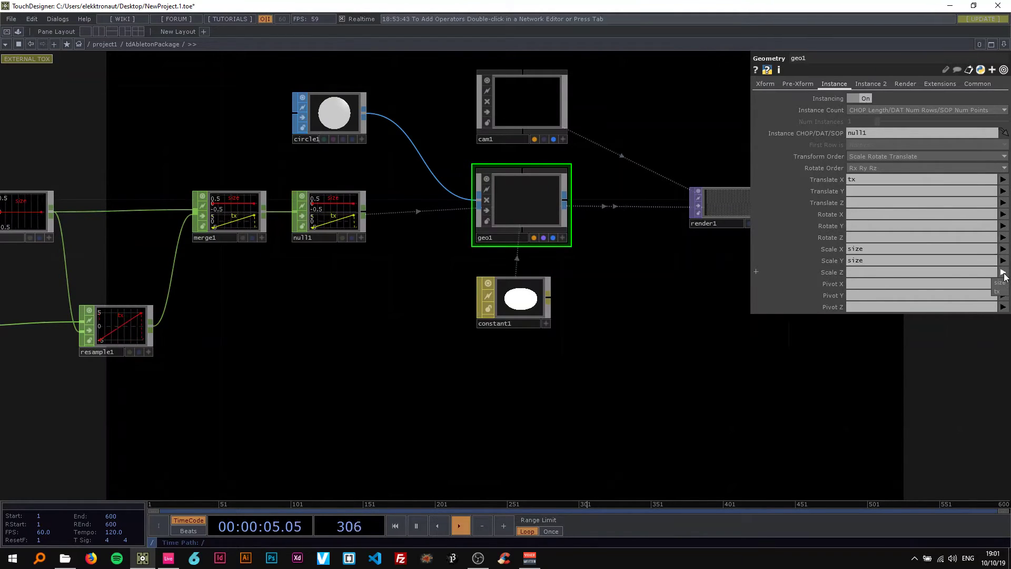
click(1003, 273)
click(999, 283)
Set the To Range of the Math CHOP that follows the Limit CHOP to 0.01 and .1.
drag(500, 329, 737, 334)
scroll(570, 327, down, 2)
drag(495, 219, 613, 221)
drag(375, 214, 479, 228)
scroll(332, 255, up, 3)
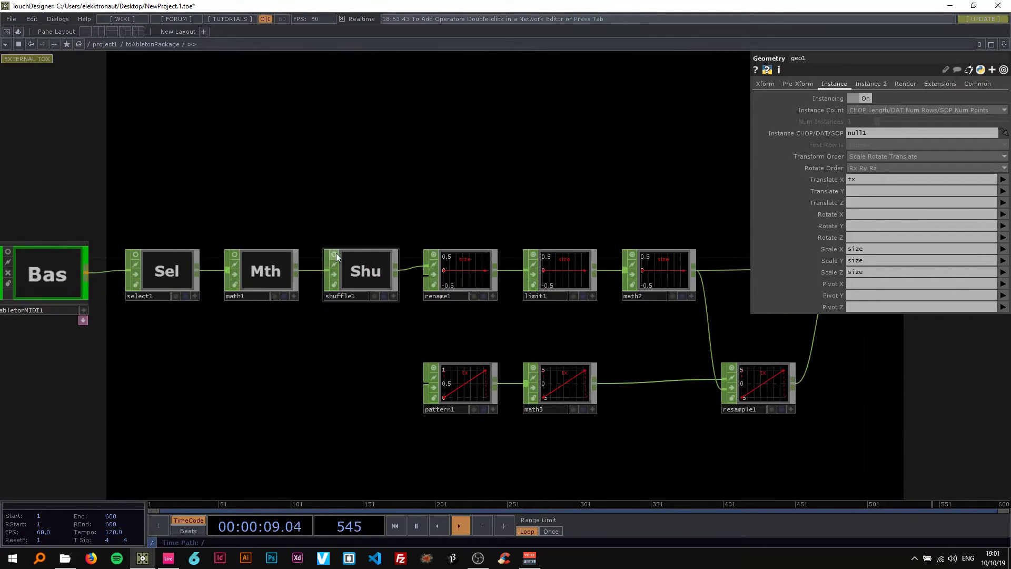
drag(554, 213, 252, 205)
scroll(380, 264, up, 3)
click(339, 245)
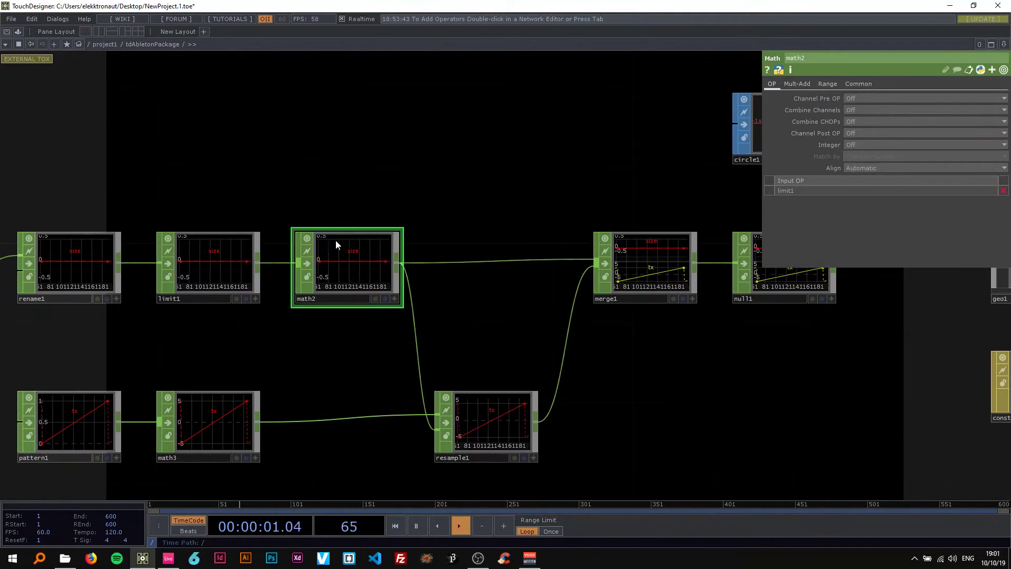
click(827, 85)
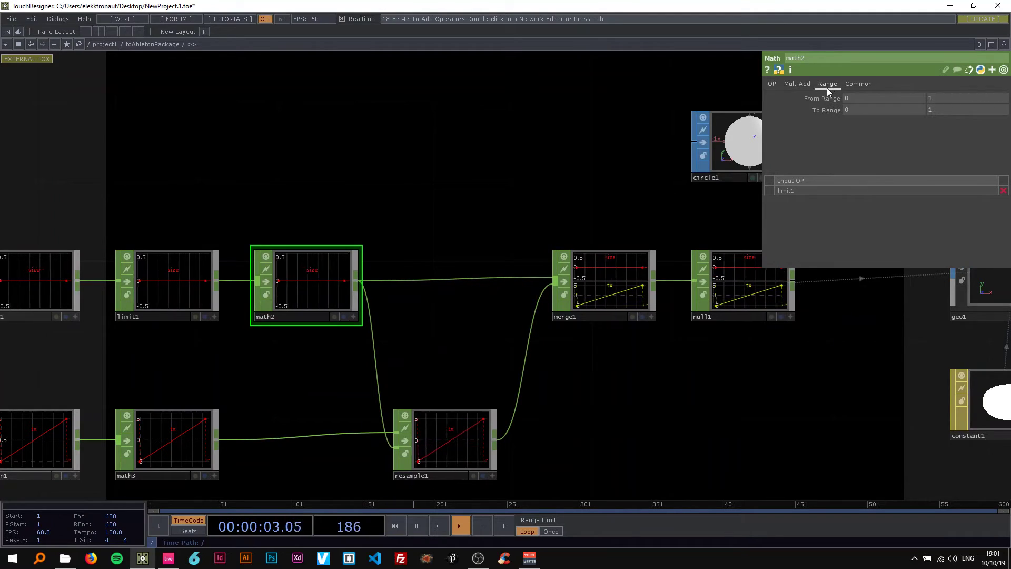
click(852, 109)
text(0.01)
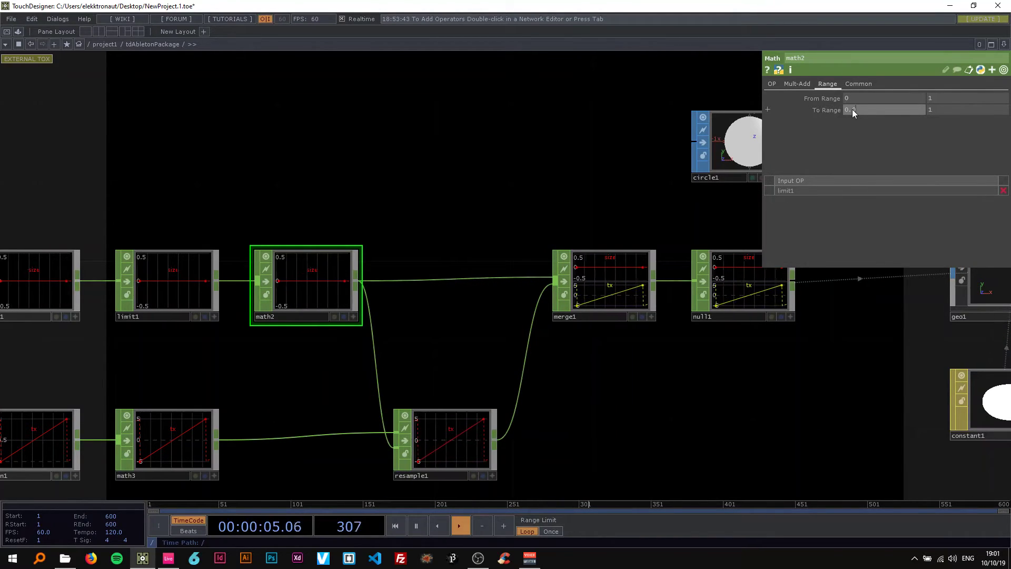
click(948, 111)
text(.1)
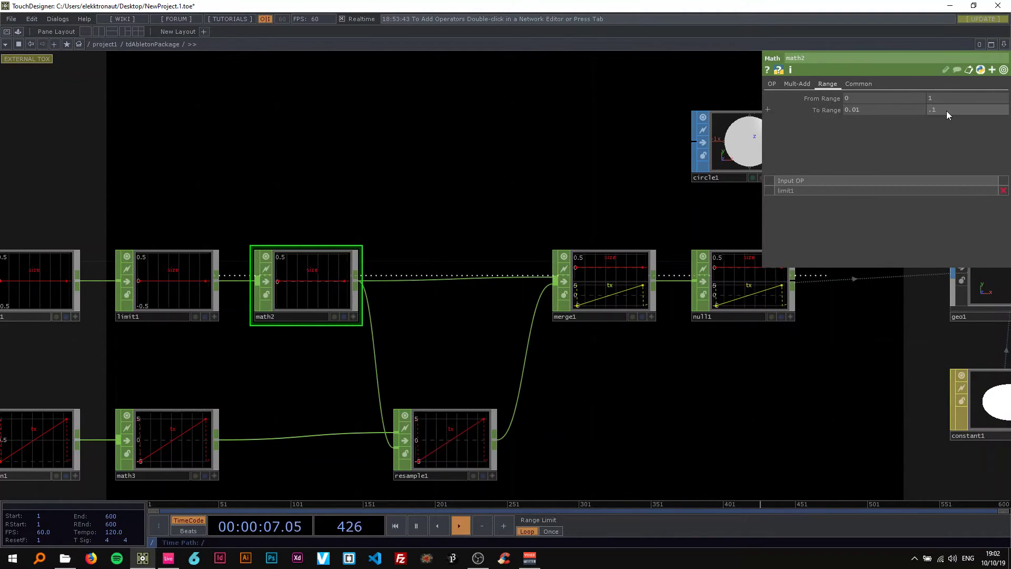
Switch to Ableton Live to play notes, then return to TouchDesigner and examine how the row of circles responds.
scroll(443, 271, down, 2)
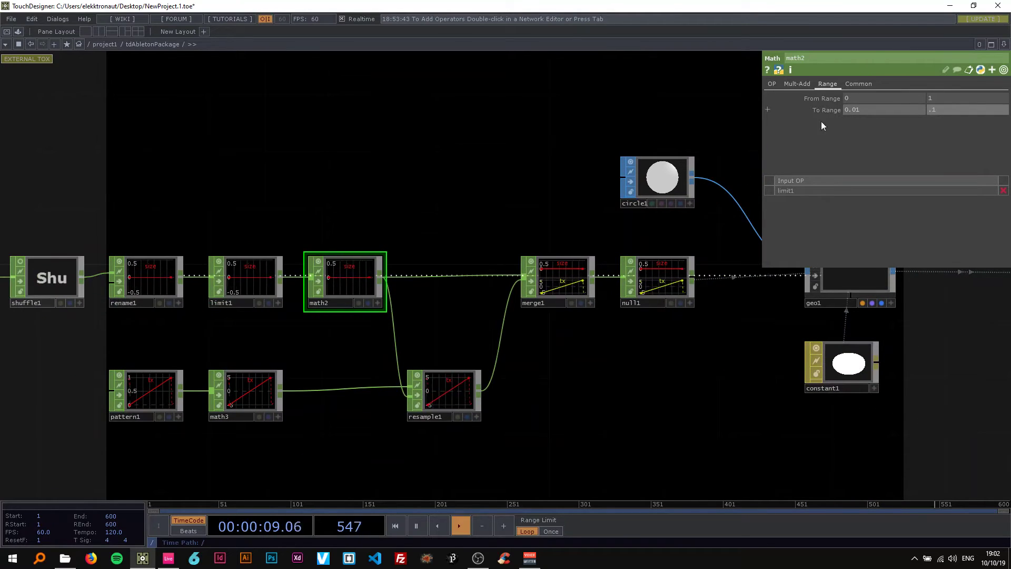
scroll(444, 203, down, 2)
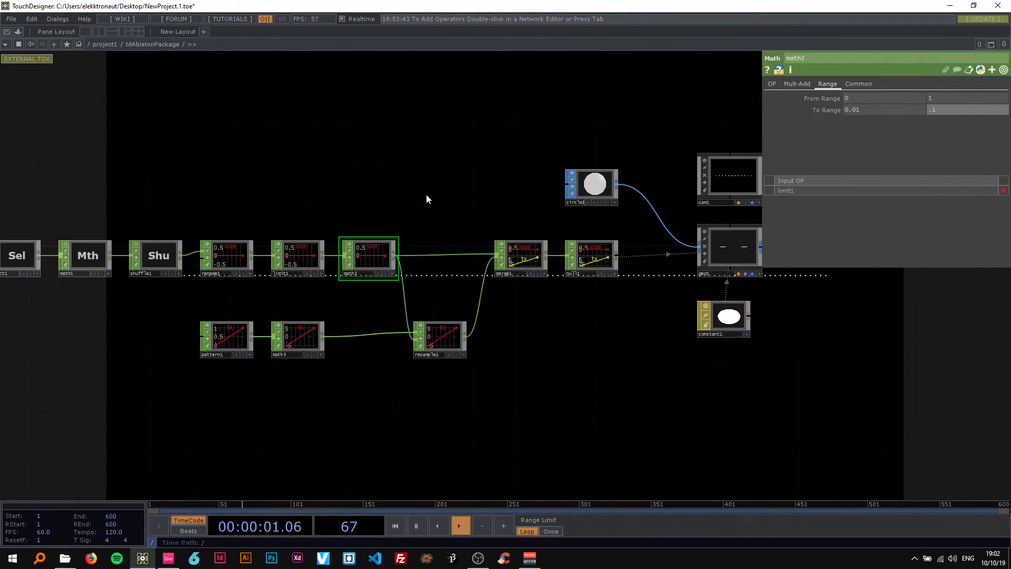
middle_drag(427, 198, 398, 221)
click(168, 558)
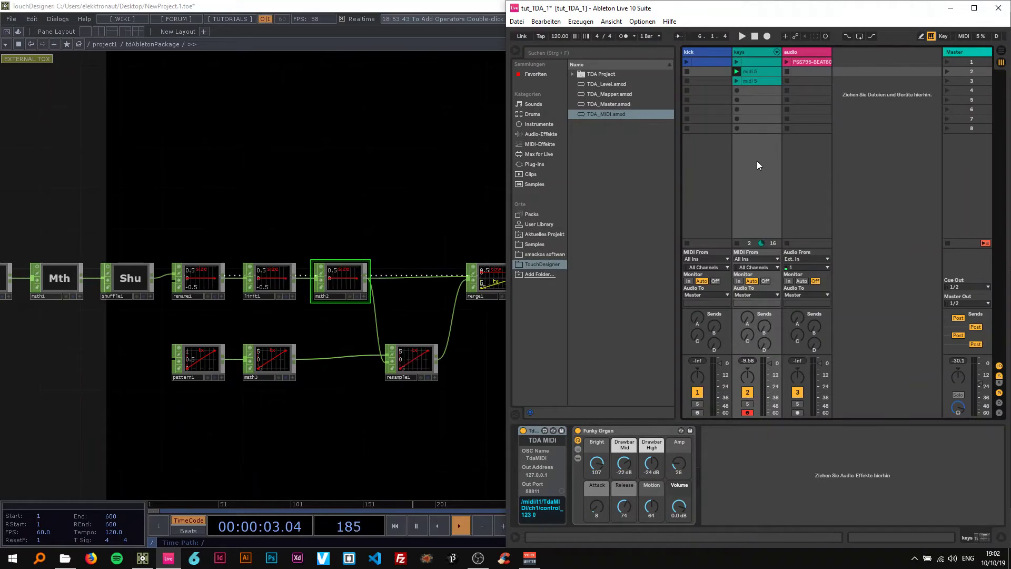
click(366, 190)
drag(365, 190, 650, 315)
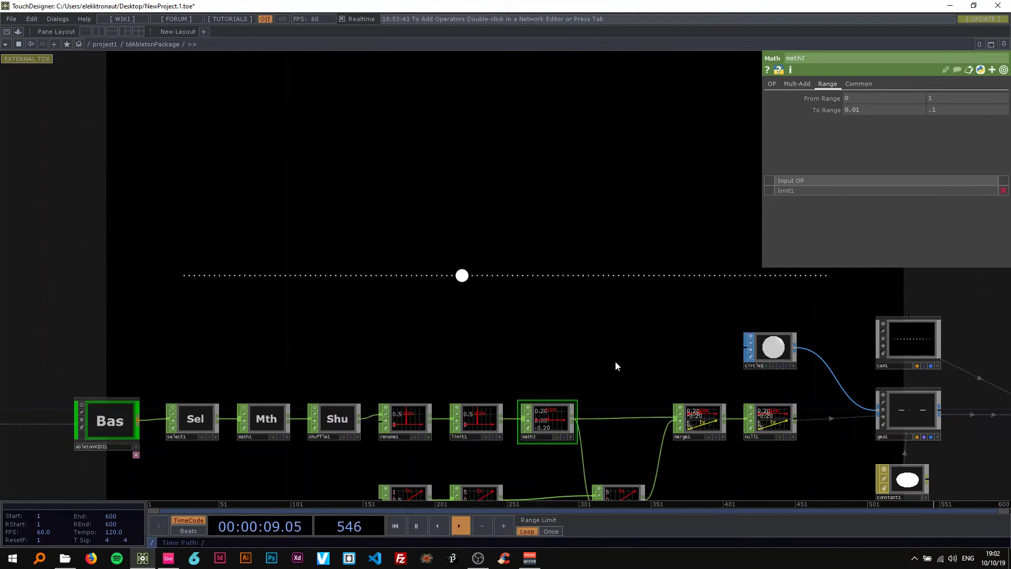
Turn off the viewers of the Rename, Limit and Math CHOPs and the camera, geometry, material, Render, Transform and Null nodes.
click(386, 407)
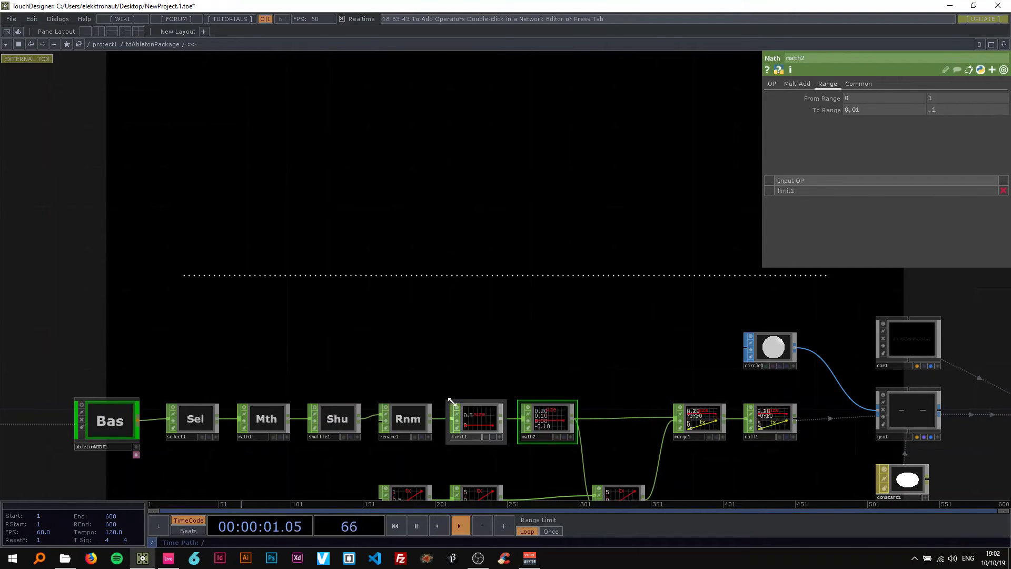
click(457, 407)
click(527, 407)
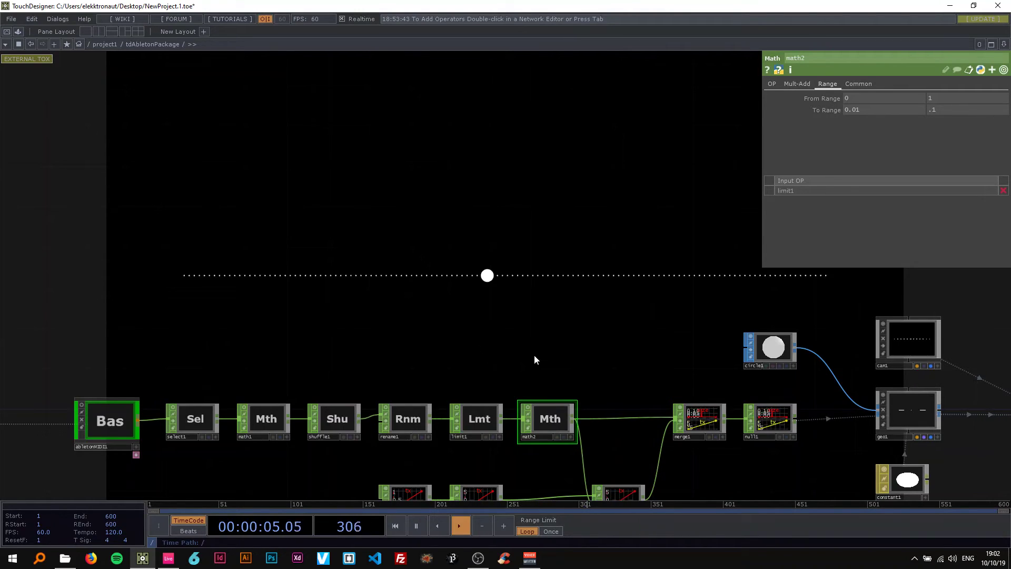
drag(422, 330, 348, 263)
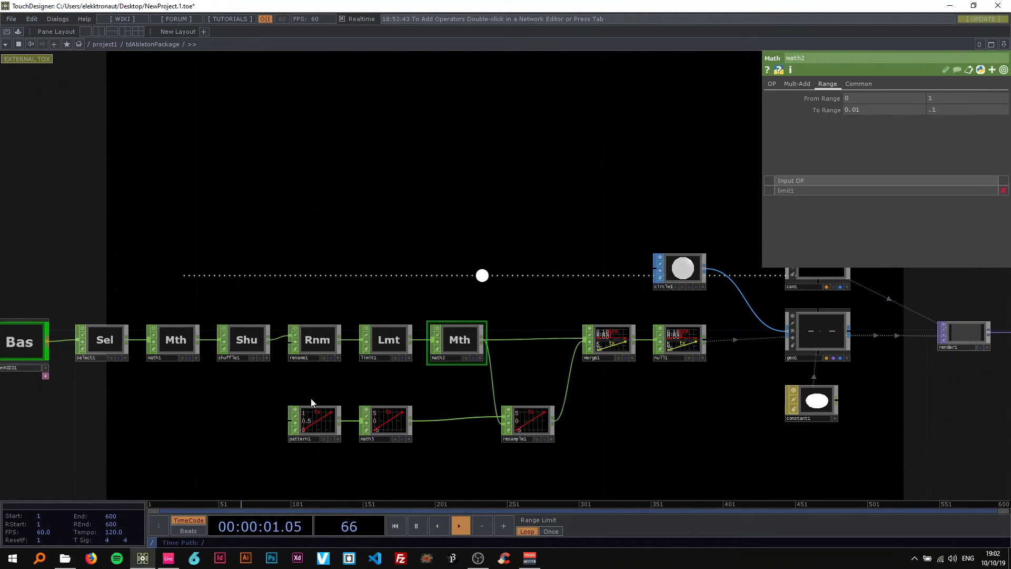
drag(386, 282, 104, 282)
drag(374, 201, 233, 128)
drag(413, 202, 355, 264)
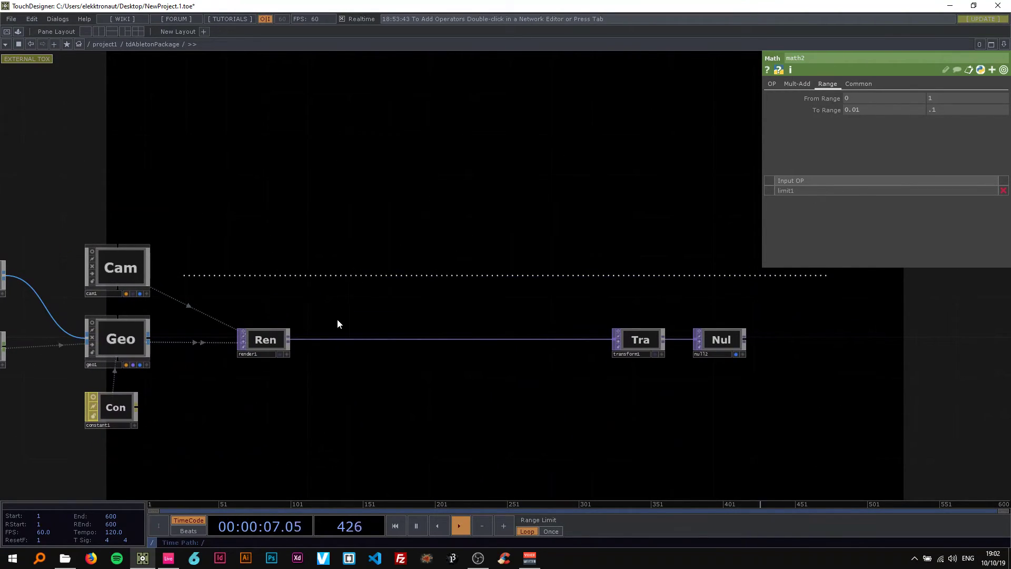
Move the Transform and Null TOPs together farther from the Render TOP to widen the gap between them.
right_drag(571, 279, 720, 363)
drag(716, 344, 917, 344)
drag(692, 292, 571, 274)
drag(267, 291, 367, 282)
Insert a Composite TOP into the wire between the Render TOP and the Transform TOP.
right_click(323, 299)
click(323, 299)
text(comp)
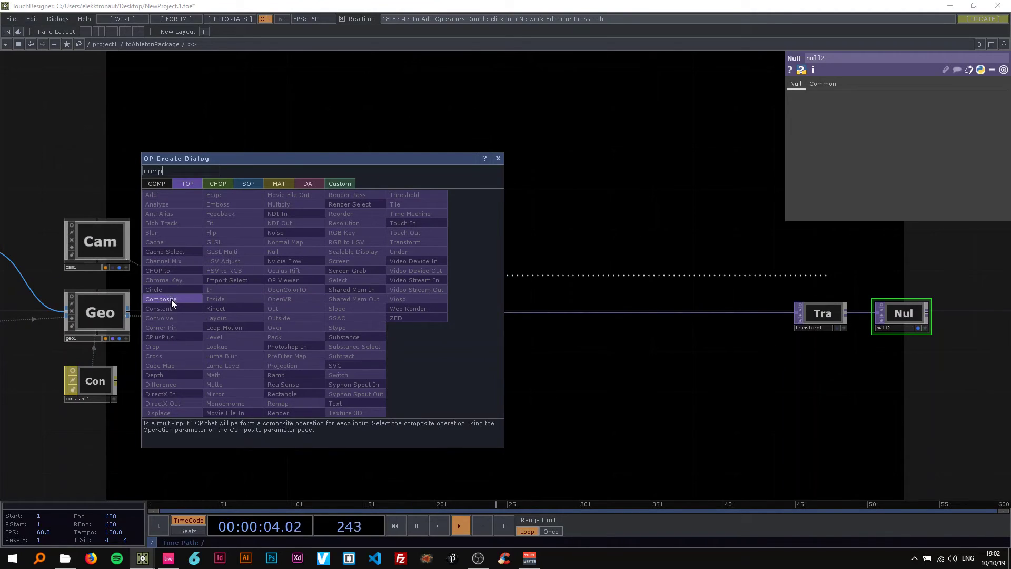
click(163, 299)
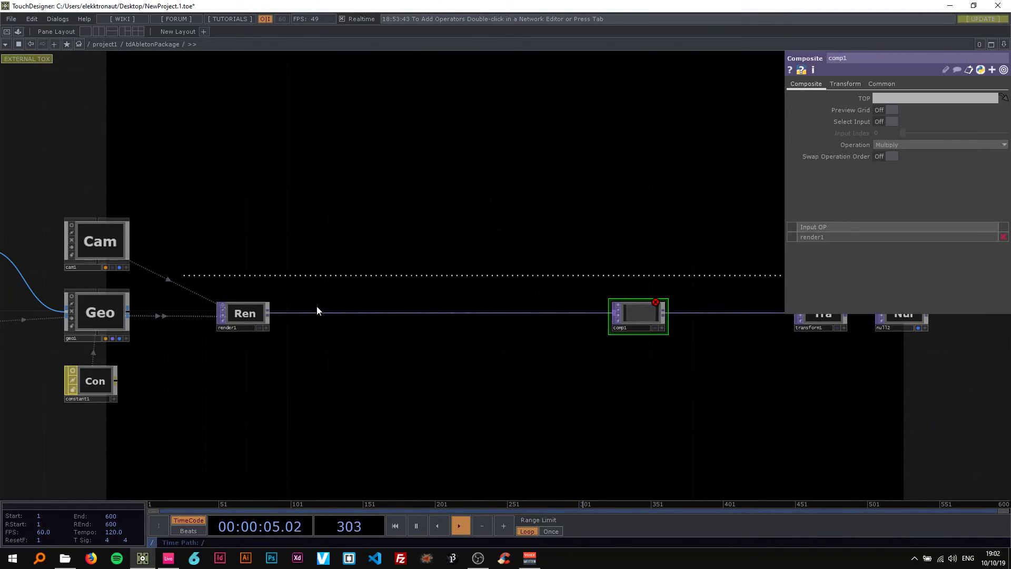
Insert a Null TOP into the wire directly after the Render TOP.
right_click(298, 298)
click(300, 299)
text(nu)
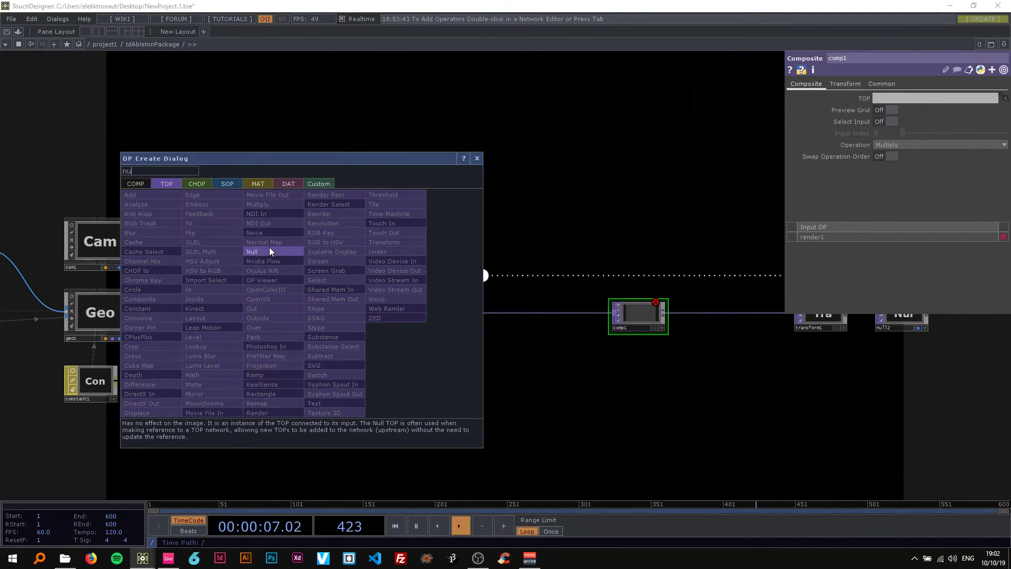
click(270, 249)
click(307, 309)
drag(521, 289, 393, 299)
Set the Composite TOP's operation to Add.
scroll(393, 300, up, 3)
drag(551, 310, 591, 308)
click(892, 146)
click(891, 155)
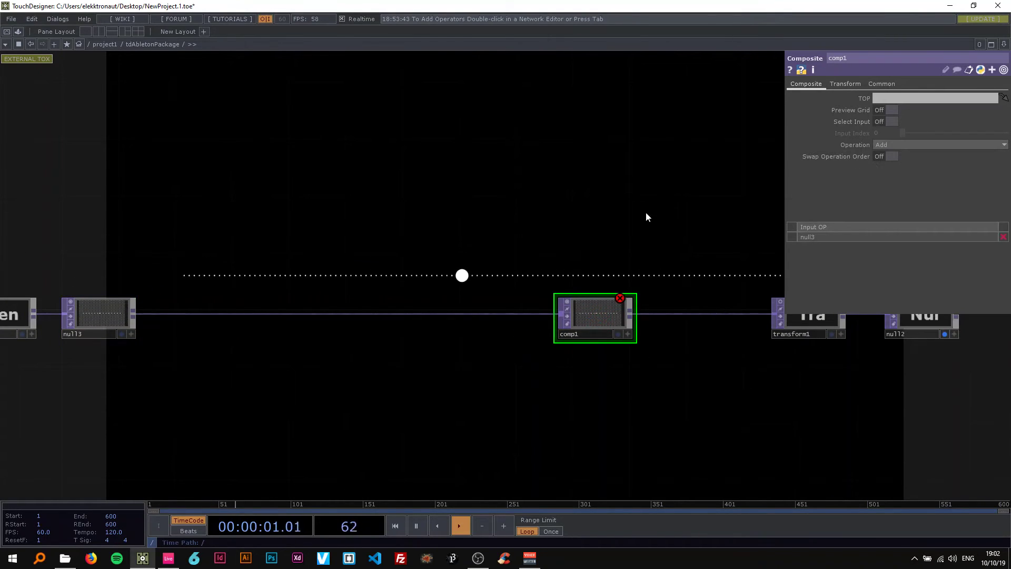
Branch a Feedback TOP off the new Null TOP above the main wire and follow it with a Transform TOP.
right_click(133, 314)
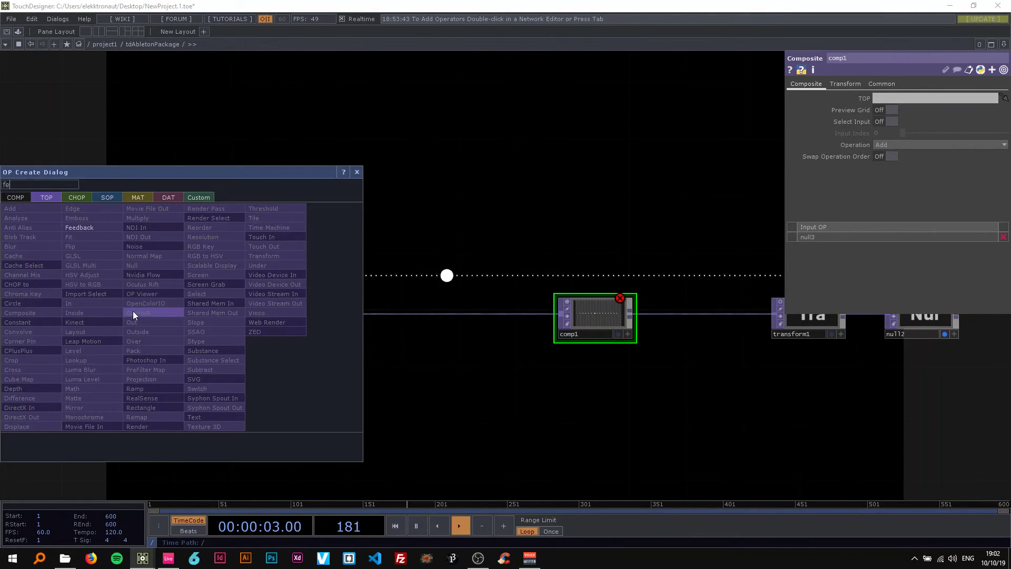
text(fee)
click(101, 231)
click(297, 232)
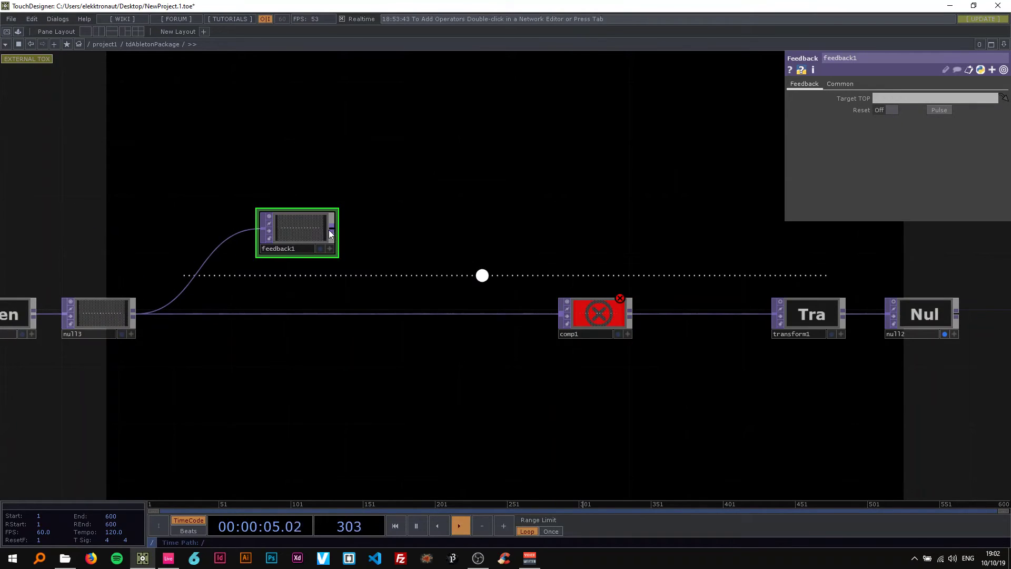
right_click(288, 229)
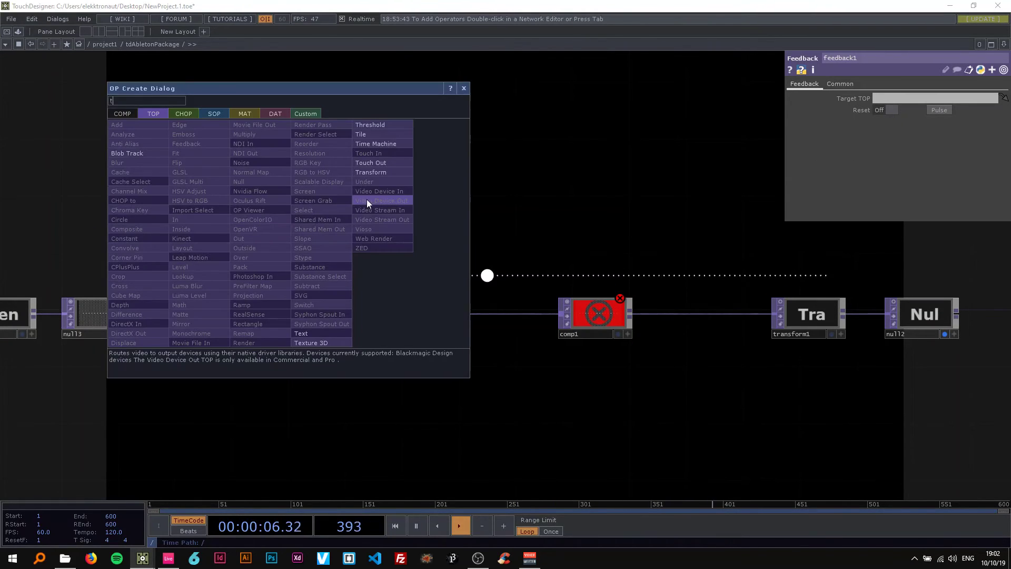
click(376, 171)
click(352, 232)
Append a Level TOP that feeds the Composite TOP, and set the Feedback TOP's target to comp1.
right_click(390, 226)
text(leve)
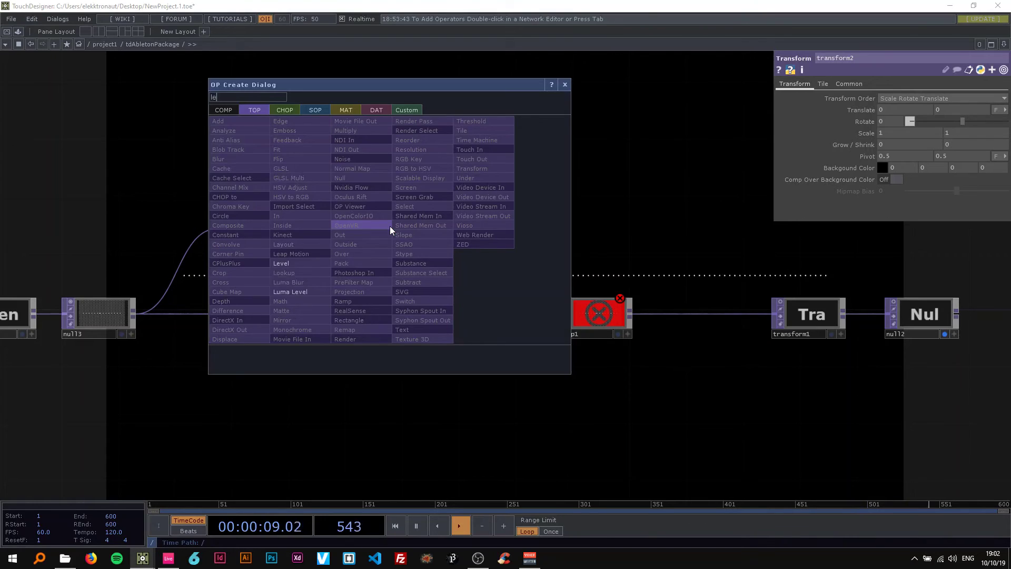
click(300, 264)
click(456, 232)
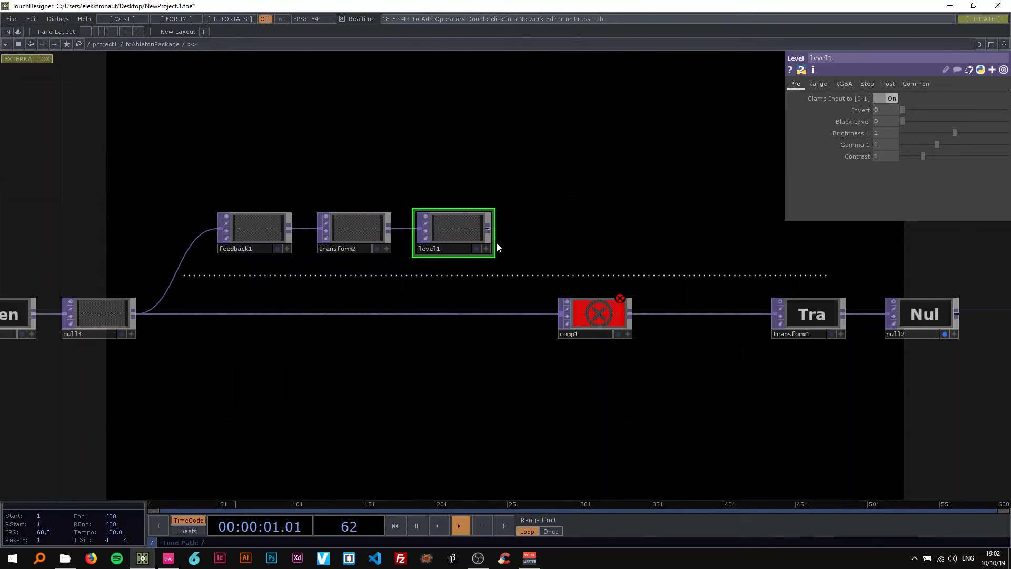
drag(488, 230, 251, 224)
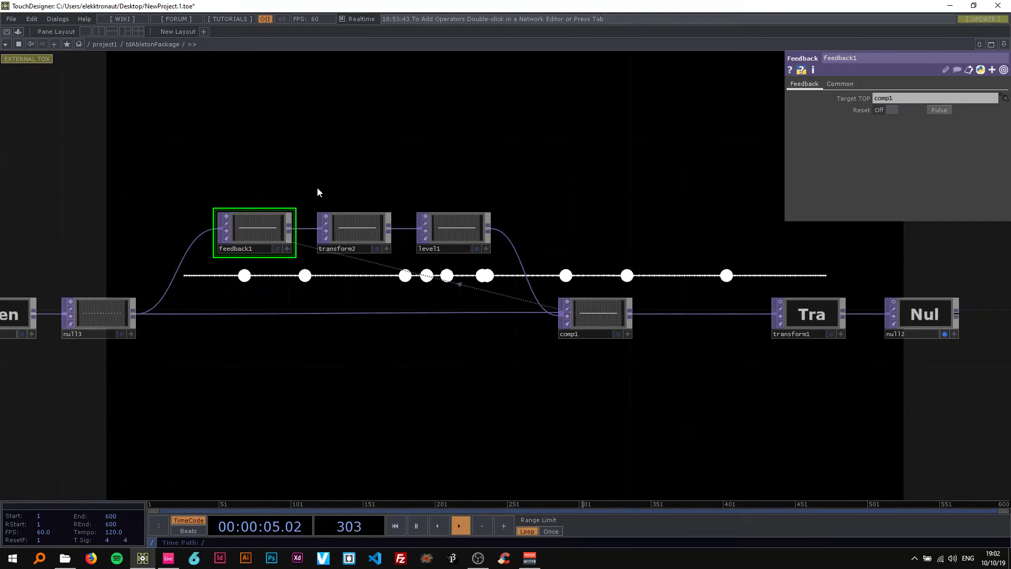
Set the Level TOP's post opacity to 0.95 so the feedback trails fade out.
click(449, 223)
click(890, 84)
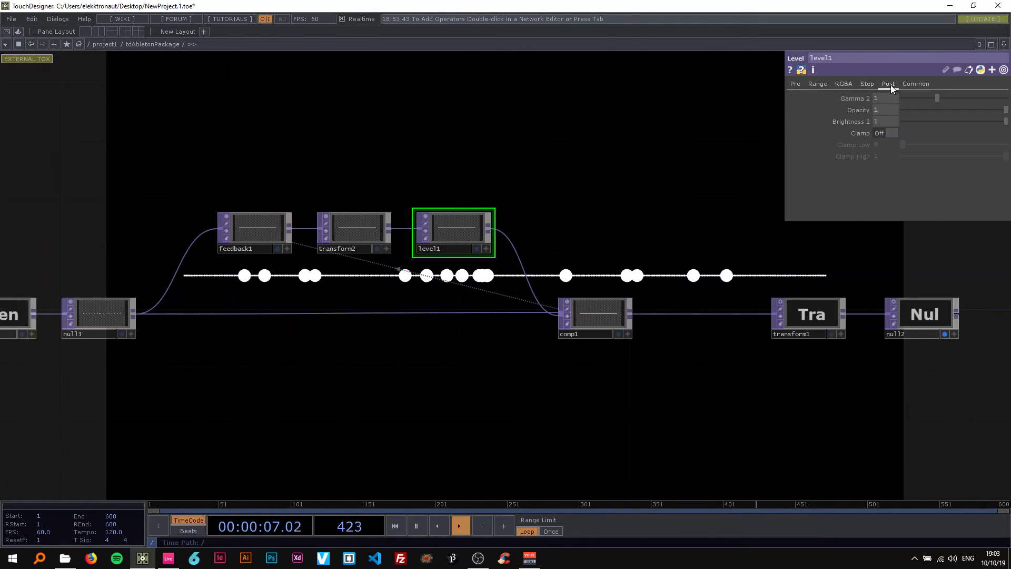
click(894, 111)
text(0.95)
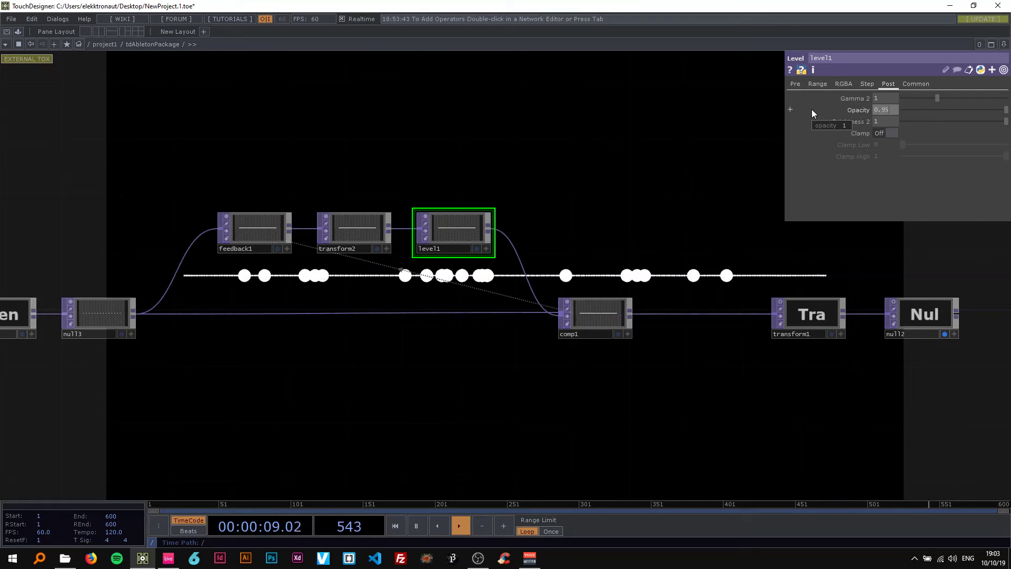
key(Return)
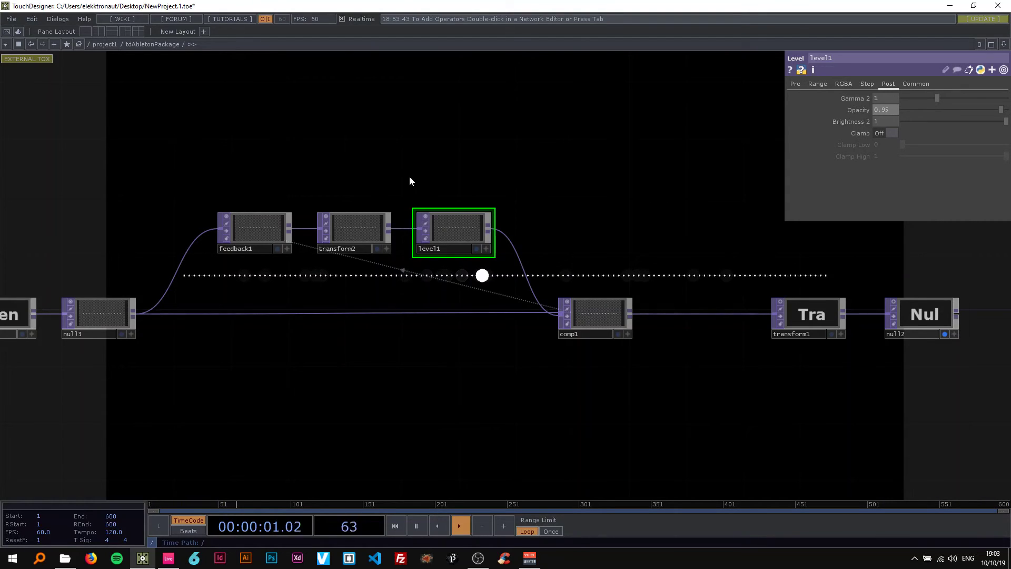
Set the vertical scale of the Transform TOP in the feedback loop to 1.1.
click(360, 221)
scroll(347, 227, up, 2)
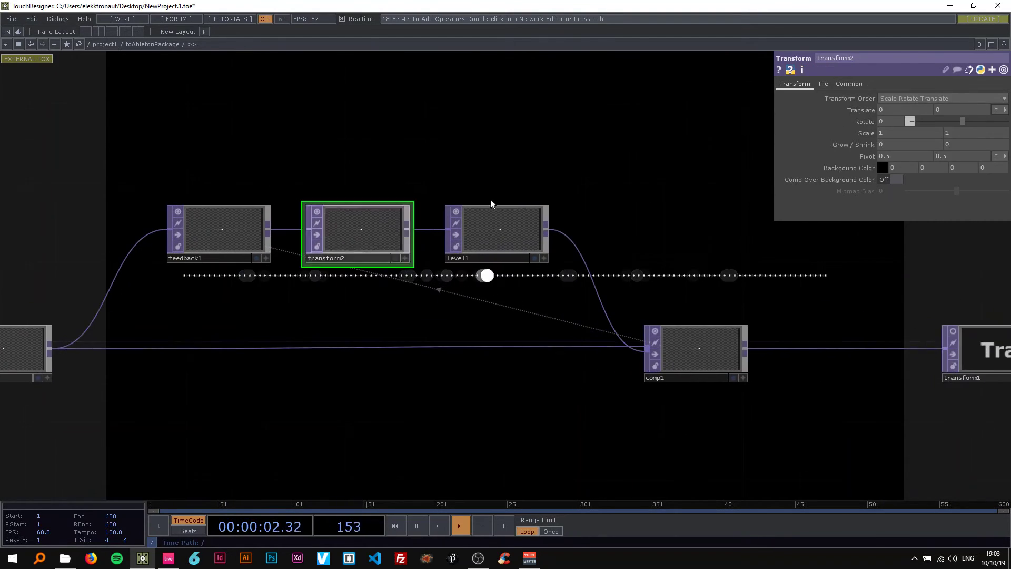
click(984, 132)
text(1.1)
key(Return)
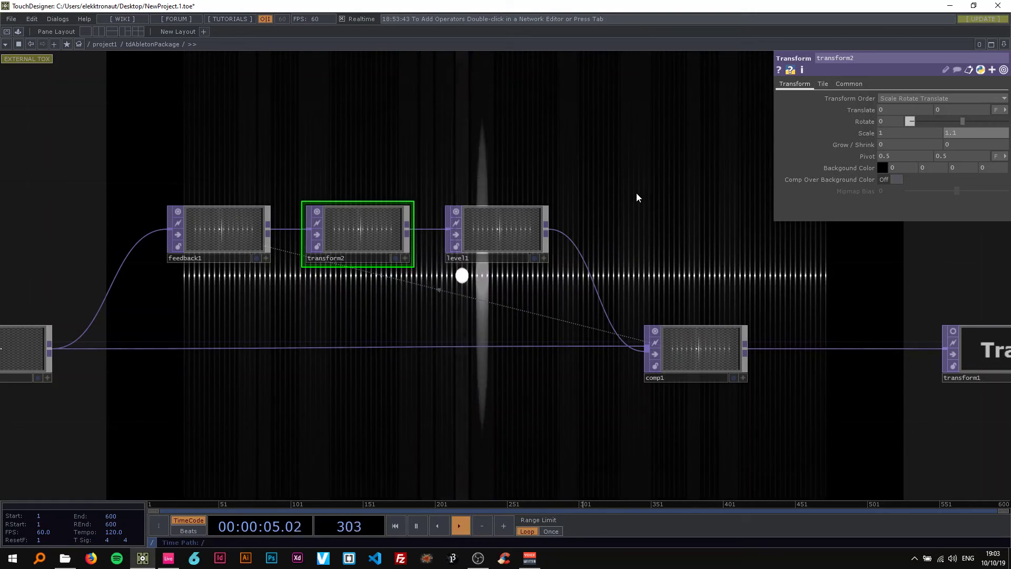
Change the Constant material's color to a light pink with RGB 0.95294, 0.49803, 1.
middle_drag(634, 191, 564, 190)
drag(280, 192, 497, 189)
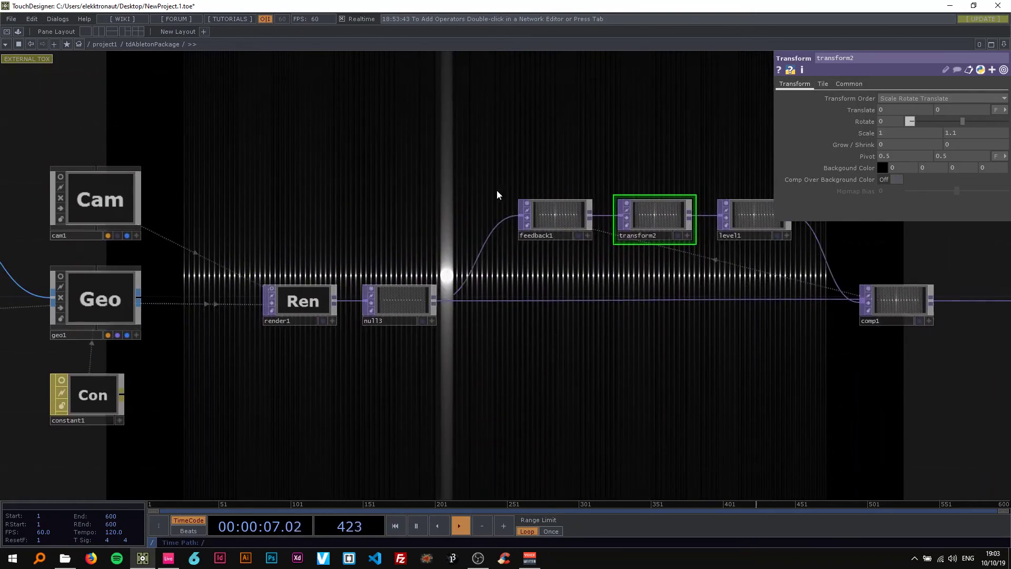
middle_drag(512, 191, 375, 245)
scroll(363, 280, up, 2)
click(283, 305)
scroll(283, 306, up, 2)
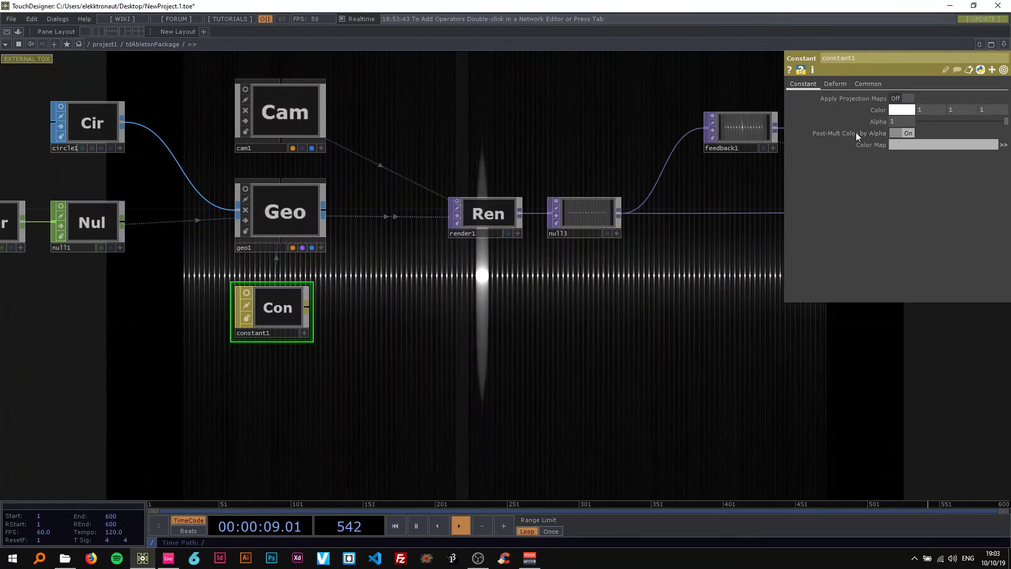
click(895, 110)
click(964, 61)
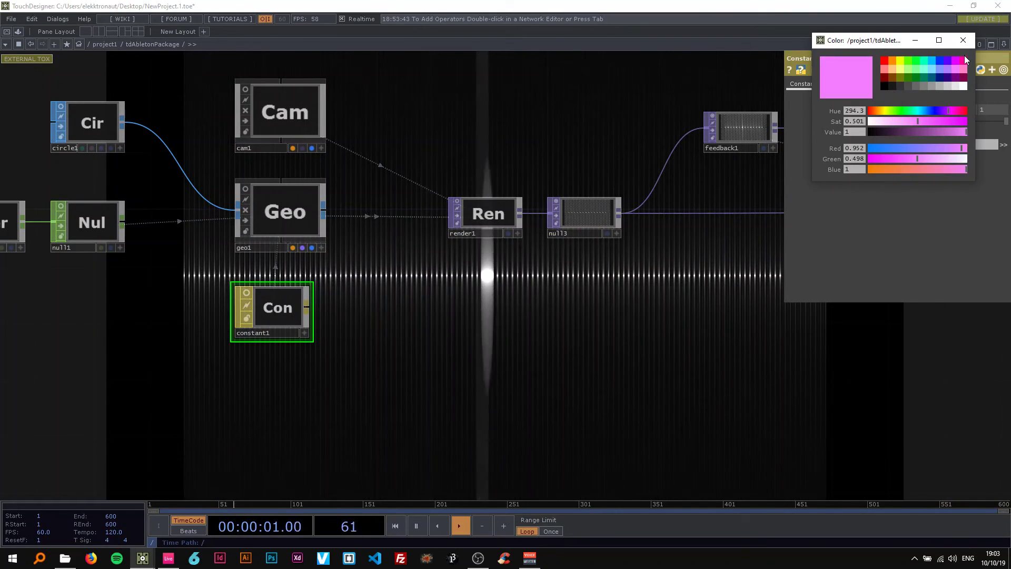
click(964, 60)
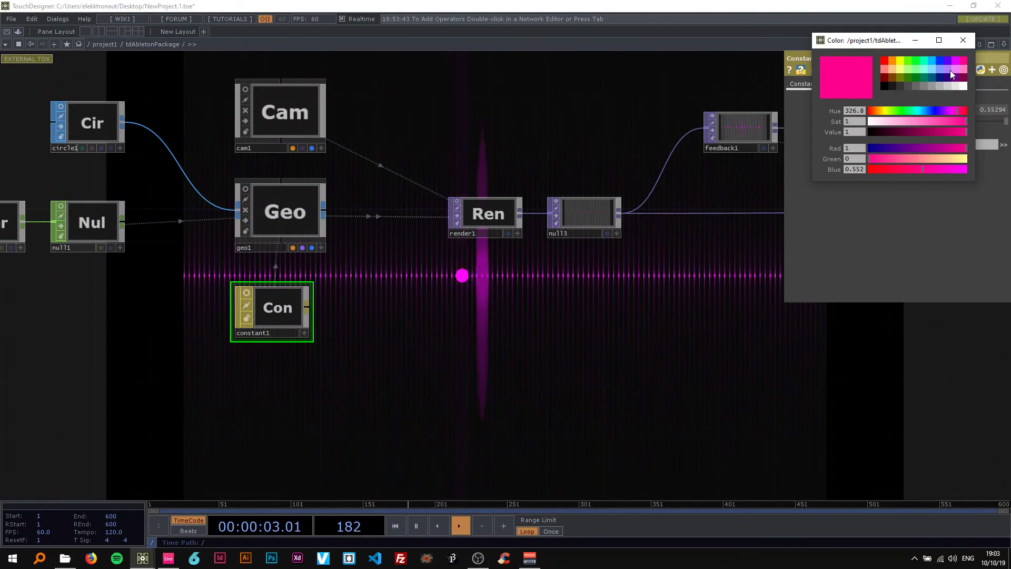
click(954, 70)
click(962, 42)
Set the Constant material's alpha to 0.1.
click(868, 84)
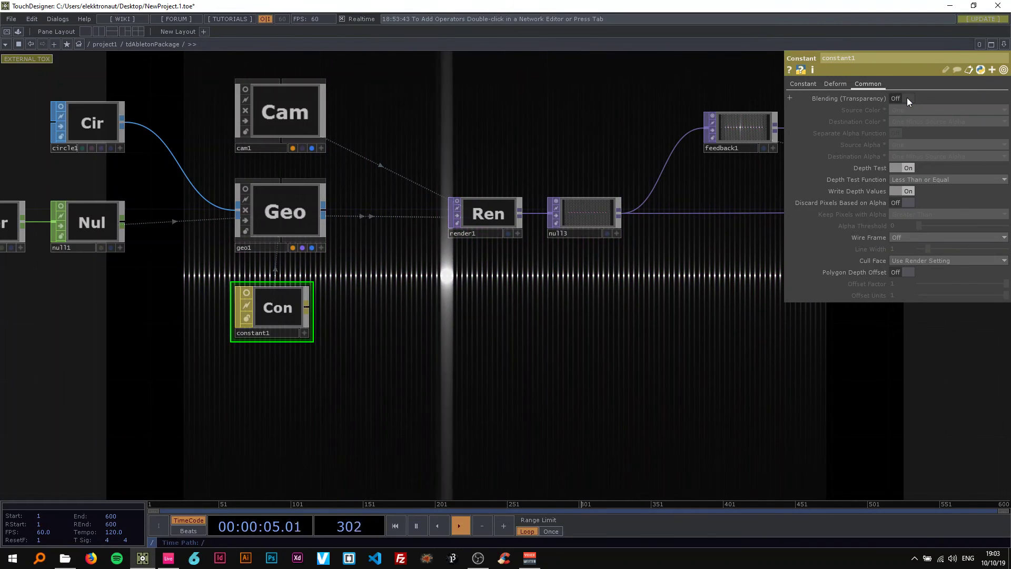
click(803, 83)
drag(974, 121, 452, 192)
text(0.1)
key(Return)
Look over the whole operator network, from the Ableton MIDI Base to the feedback loop, against the pink output.
scroll(539, 117, down, 3)
scroll(453, 193, down, 3)
drag(600, 167, 661, 164)
scroll(660, 165, down, 3)
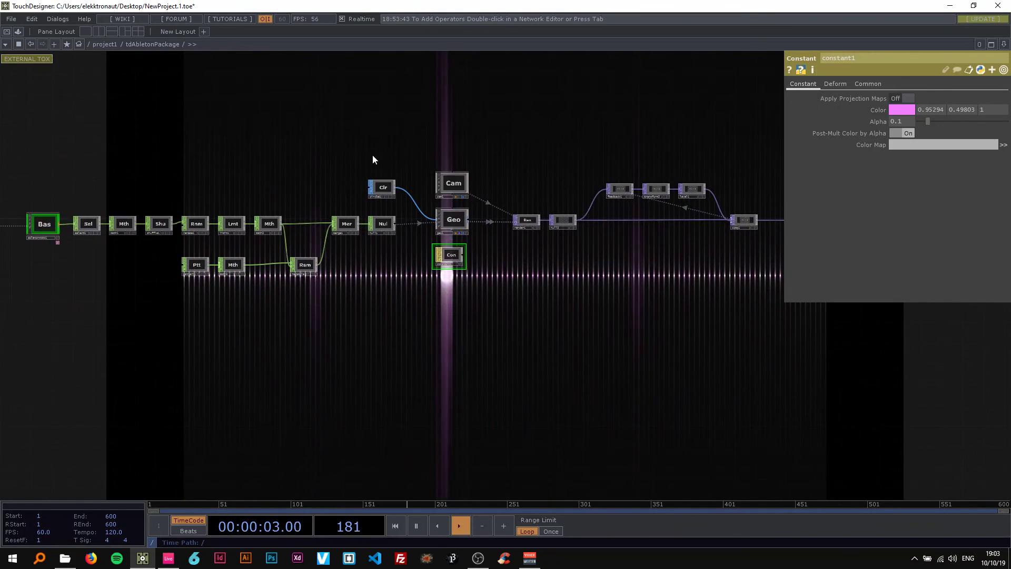
drag(375, 155, 529, 161)
scroll(413, 185, up, 3)
drag(414, 178, 471, 196)
drag(363, 191, 300, 203)
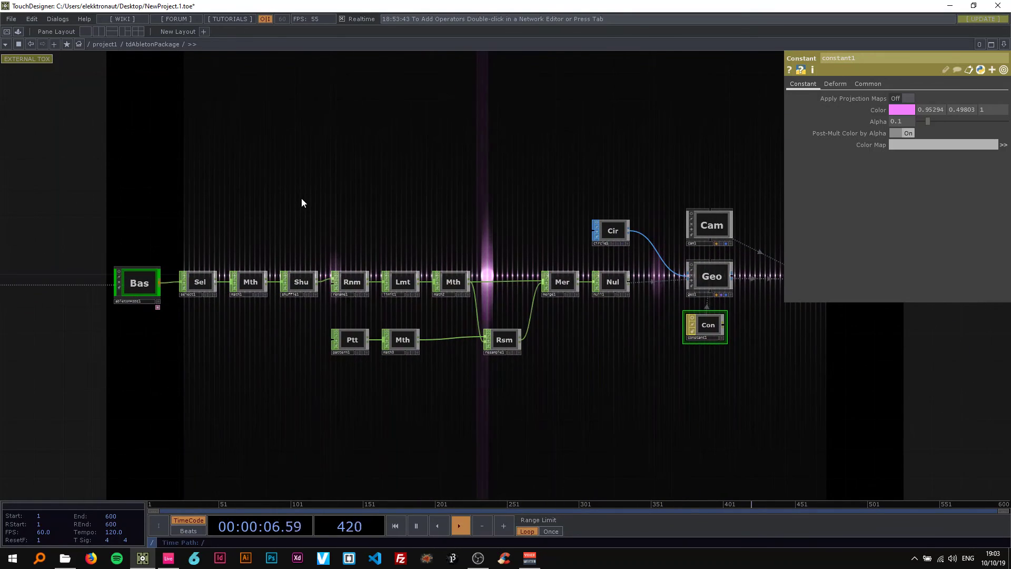
drag(343, 253, 454, 343)
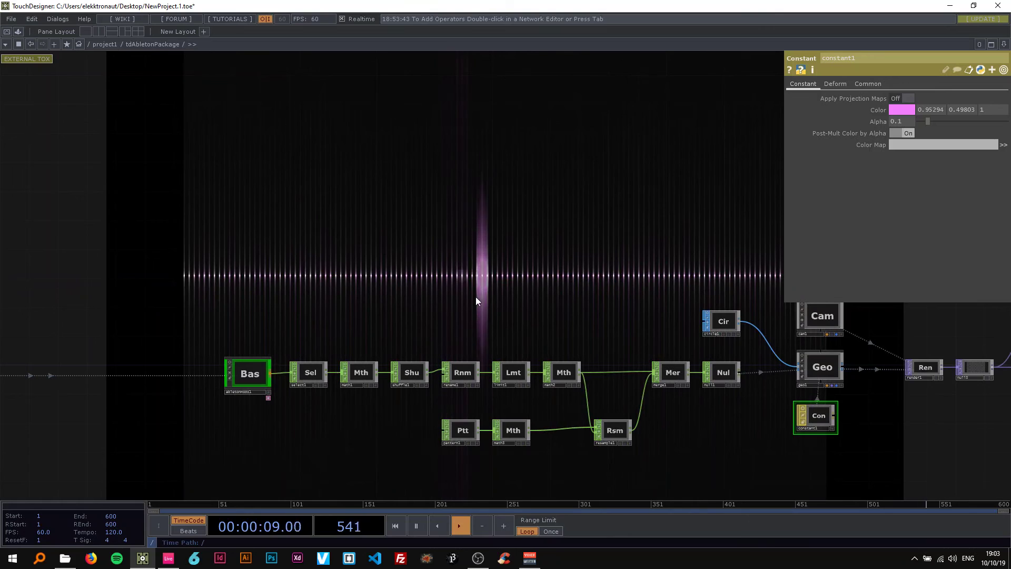
Switch to Ableton Live, stop the keys clip to play notes live, relaunch the clip in the second slot, and return to TouchDesigner.
click(169, 558)
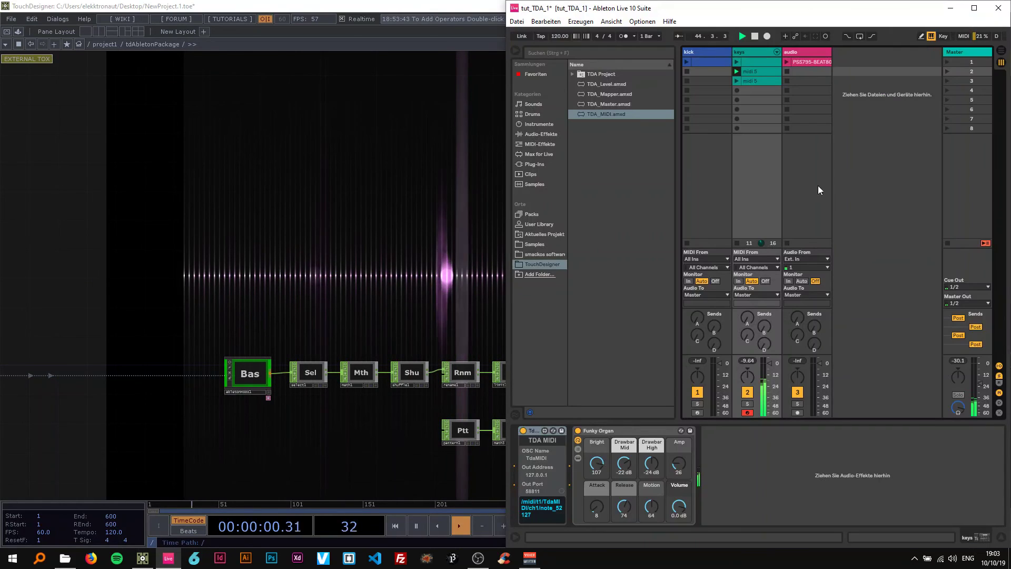
click(736, 243)
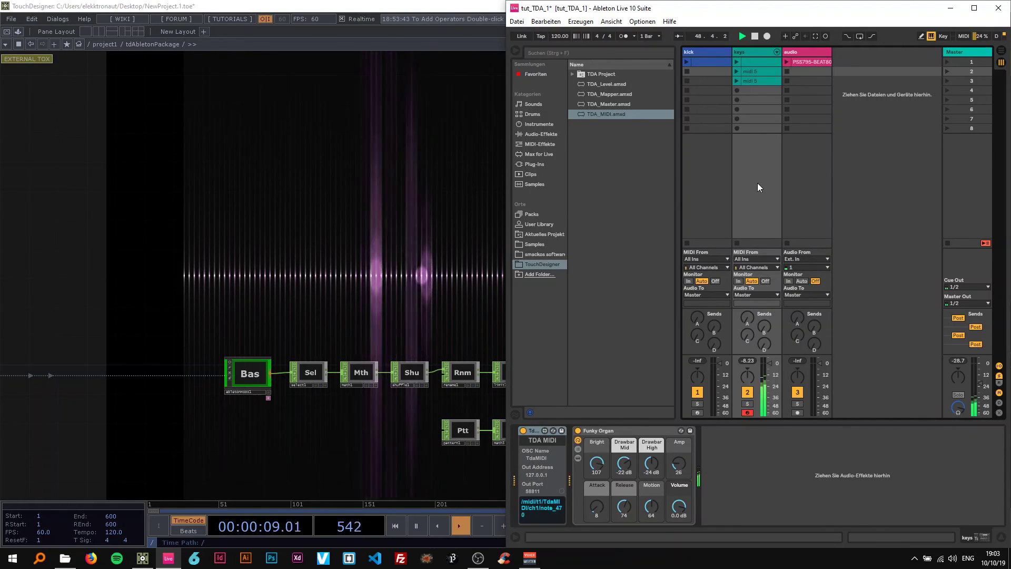
click(736, 72)
click(410, 196)
Examine the CHOP chain from the Shuffle CHOP back to the Ableton MIDI Base and its parameters.
drag(563, 250, 524, 205)
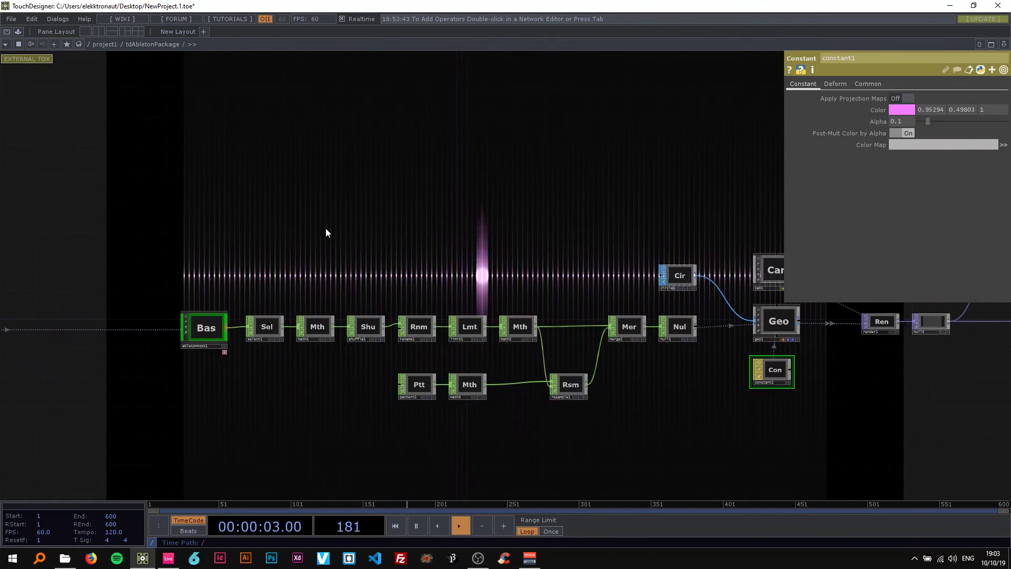
drag(328, 258, 364, 281)
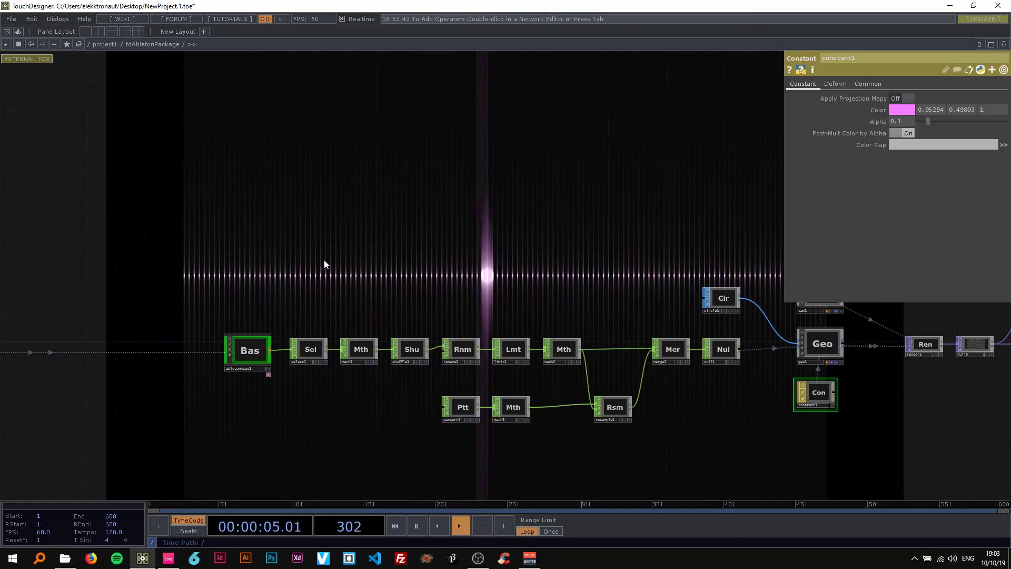
scroll(389, 349, up, 2)
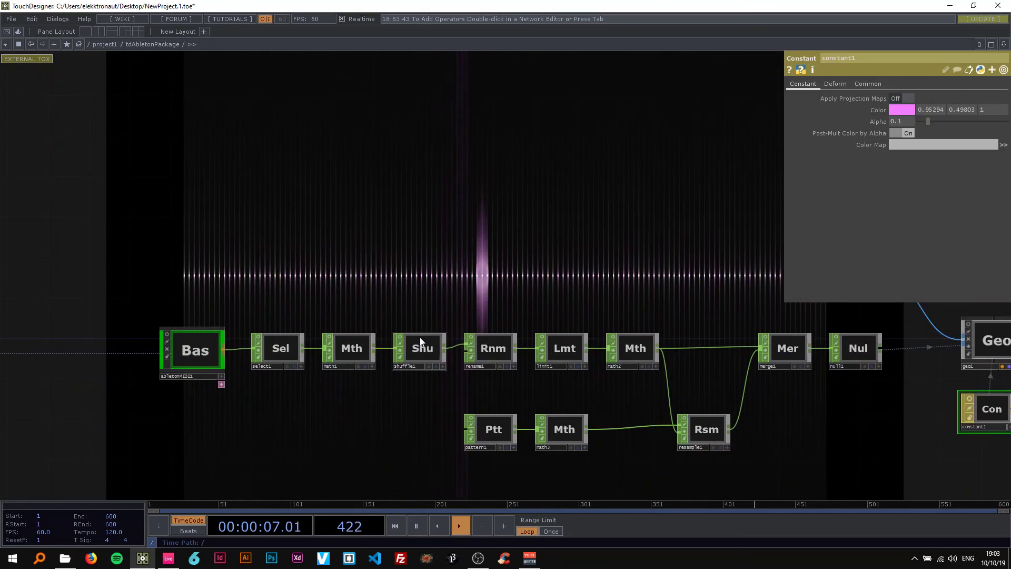
click(414, 339)
scroll(258, 294, down, 2)
click(221, 342)
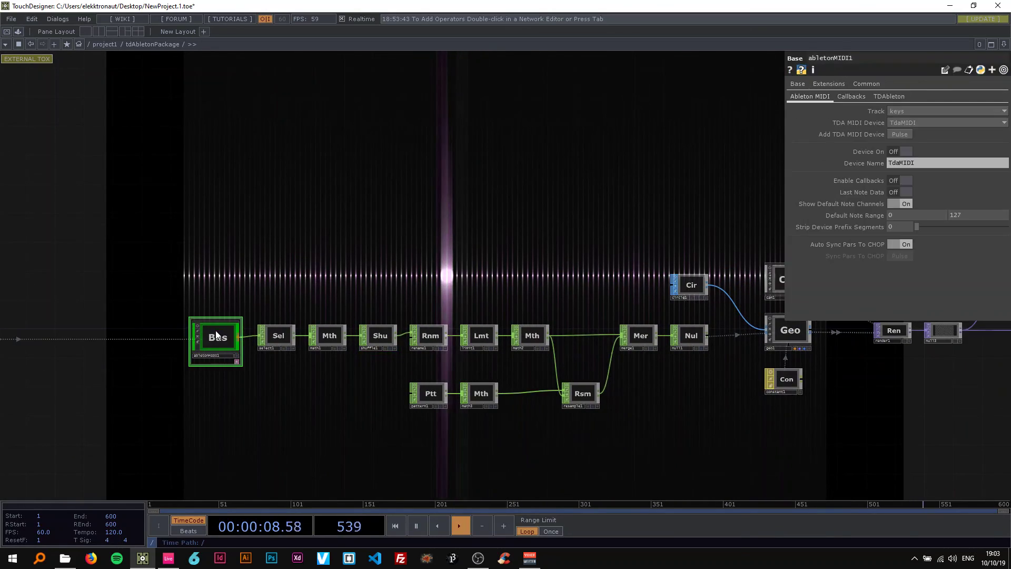
Switch briefly to Ableton Live, return to TouchDesigner and look over the complete network once more.
click(169, 560)
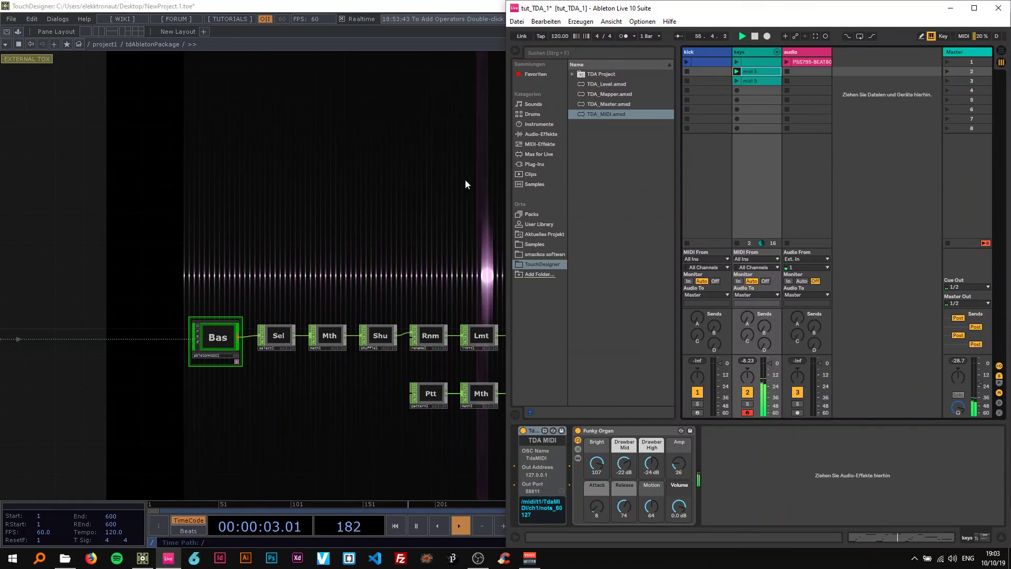
click(332, 162)
scroll(387, 197, down, 2)
drag(386, 197, 266, 245)
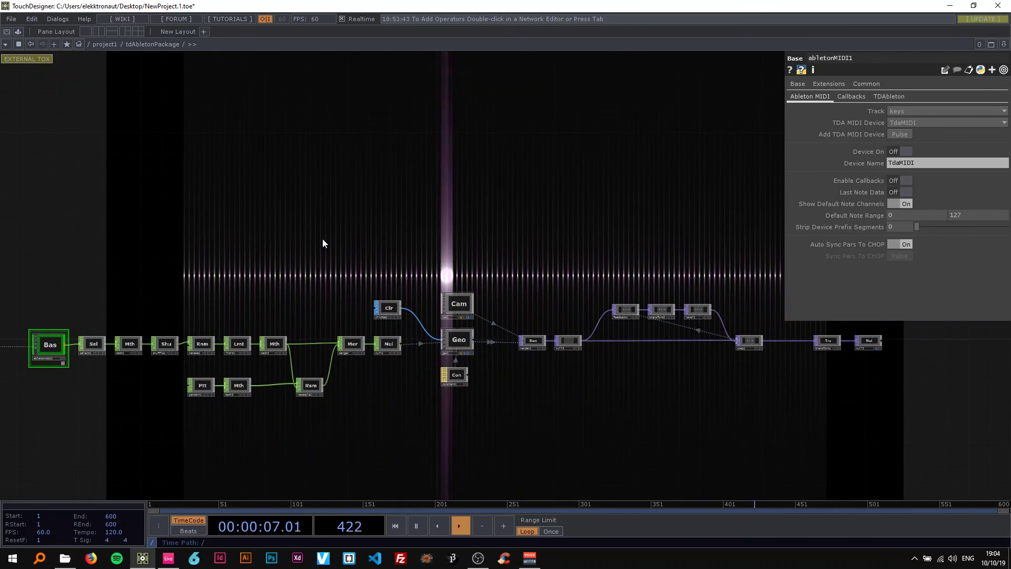
drag(323, 243, 466, 263)
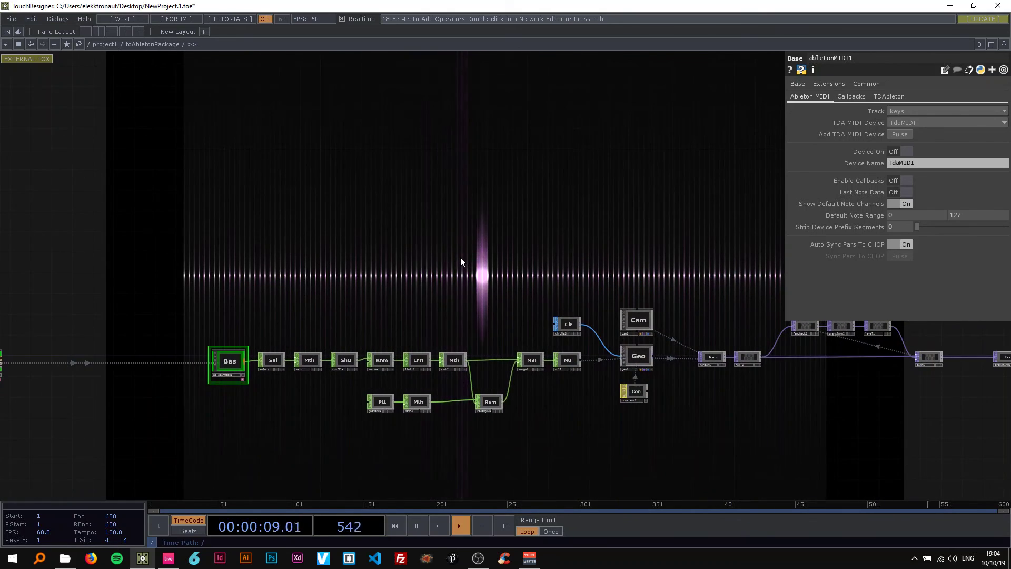